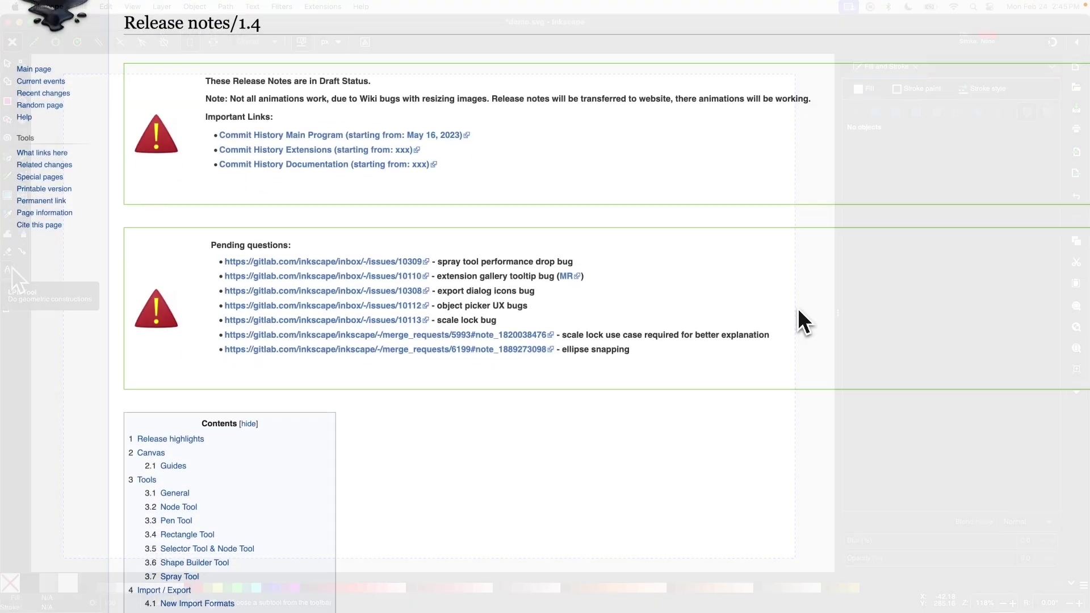
Examine the Tools section in the contents list of the Inkscape 1.4 release notes.
scroll(798, 309, down, 10)
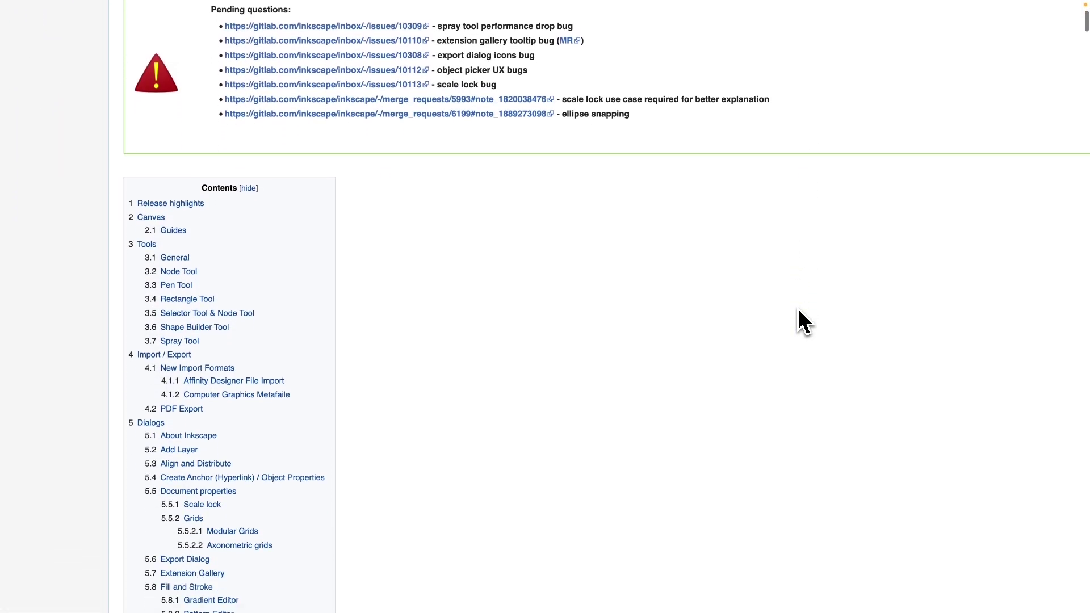
drag(331, 255, 143, 188)
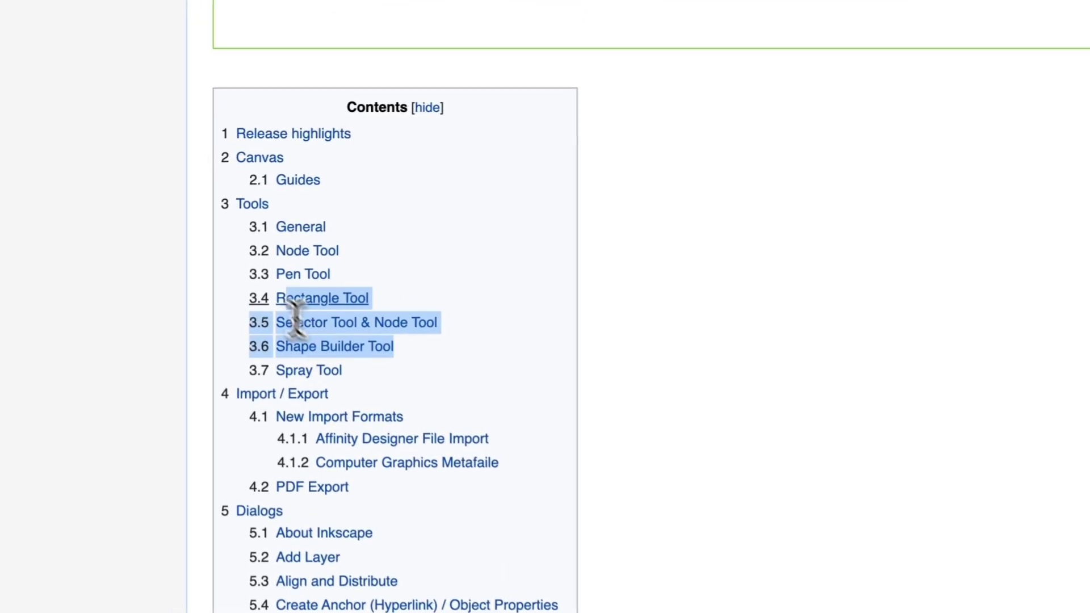
drag(250, 238, 227, 214)
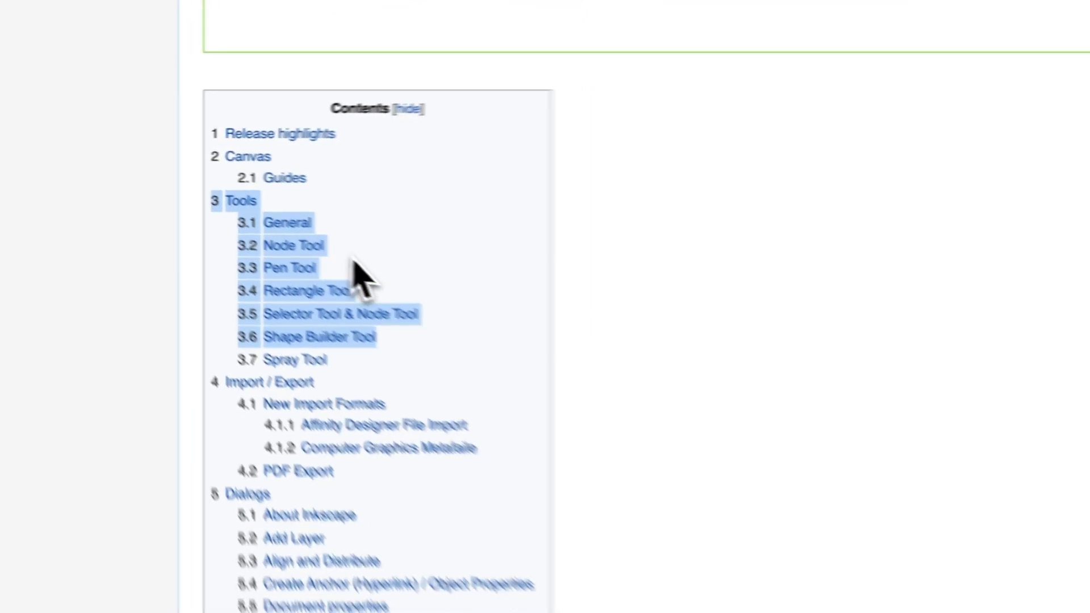
click(620, 380)
scroll(972, 361, up, 5)
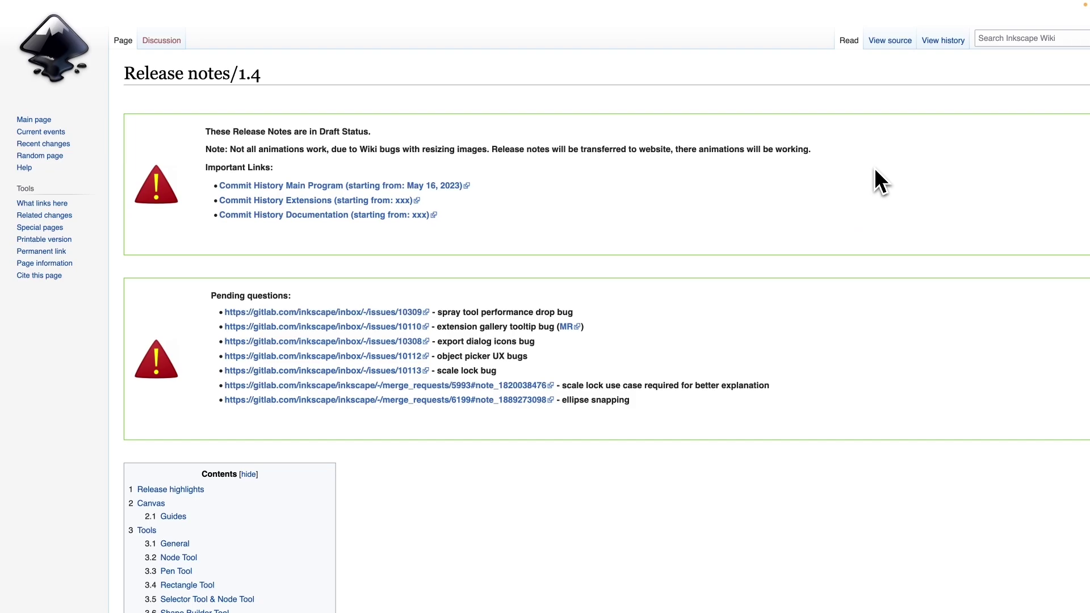
Search the release notes page for "lpe".
key(super+f)
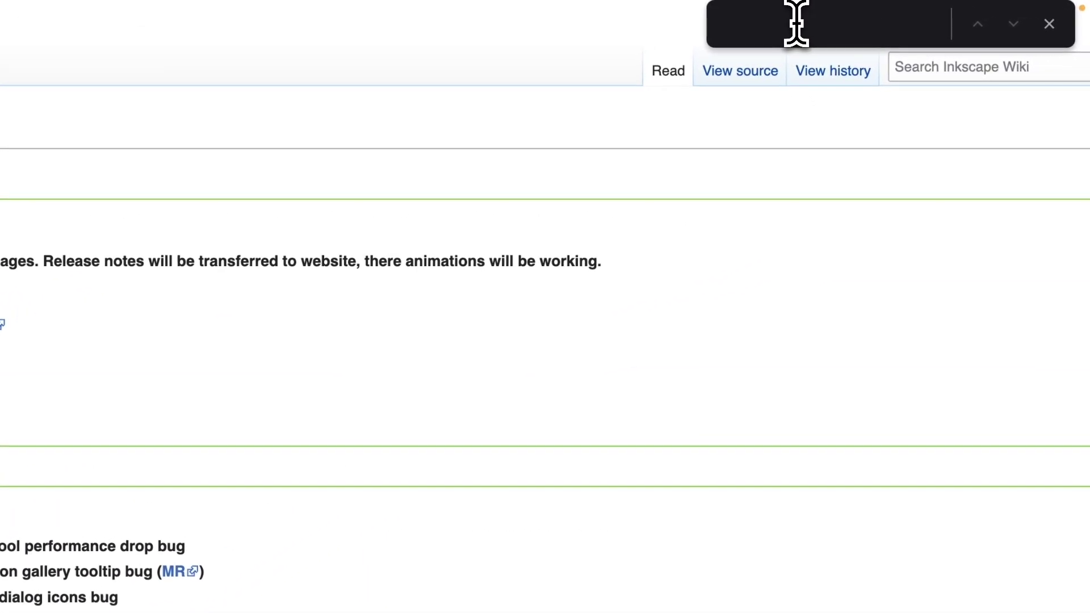
text(lpe)
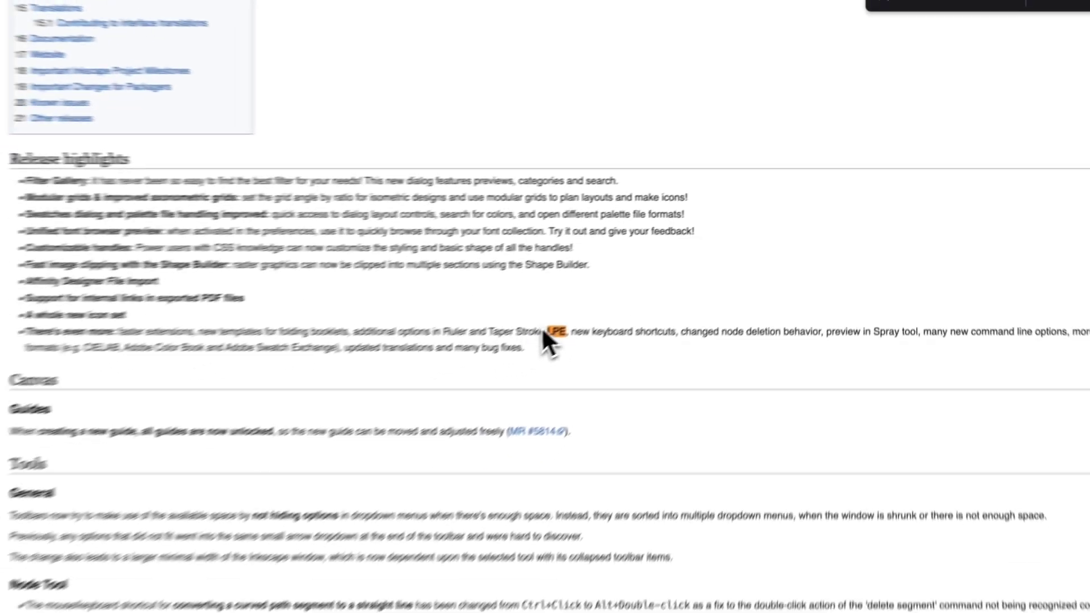
click(1048, 15)
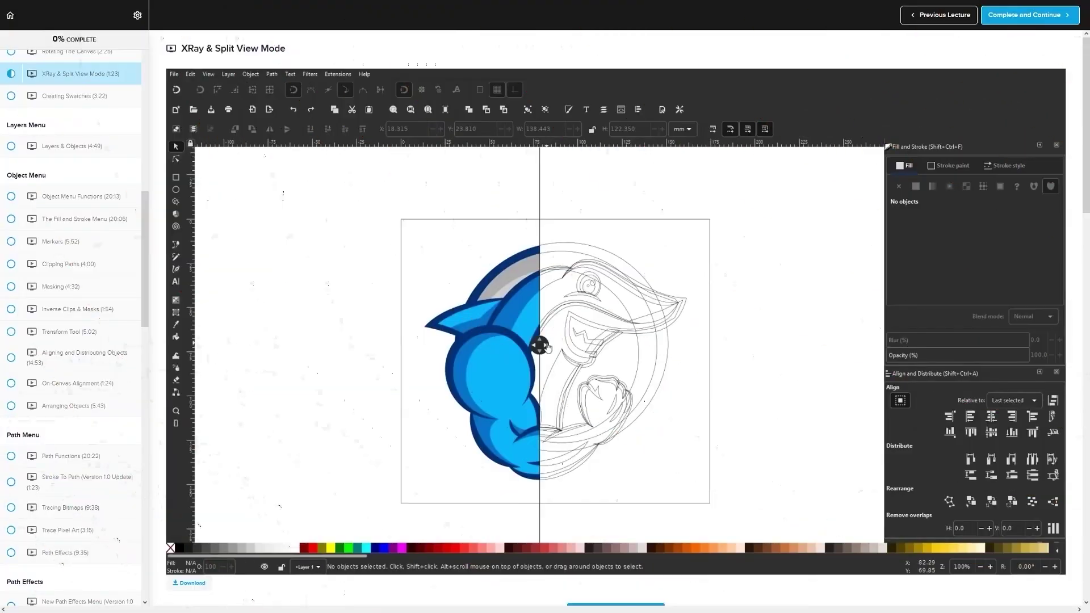
drag(531, 353, 447, 345)
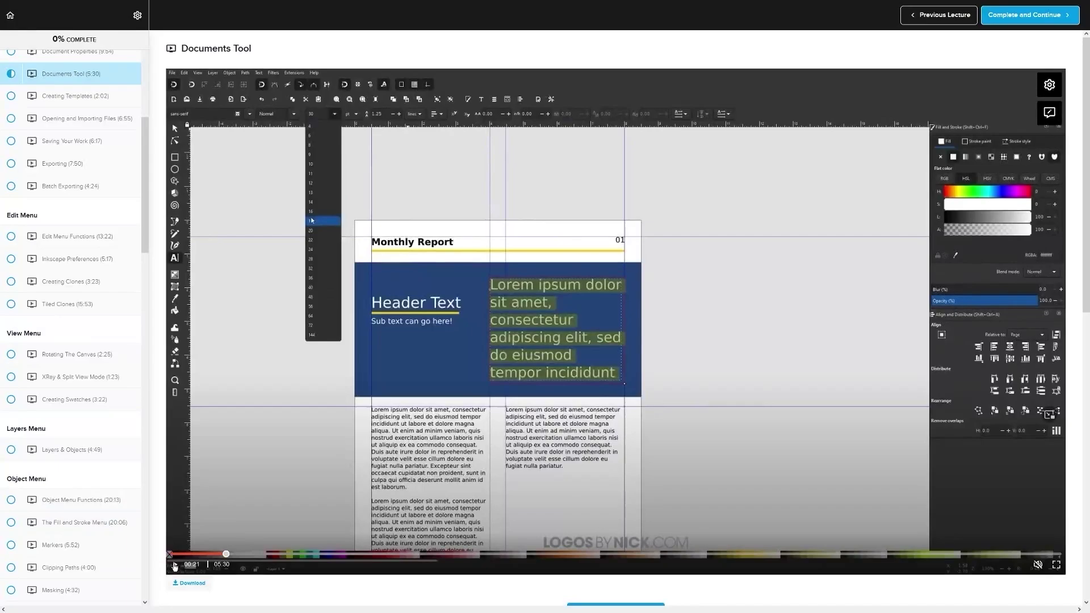
click(174, 566)
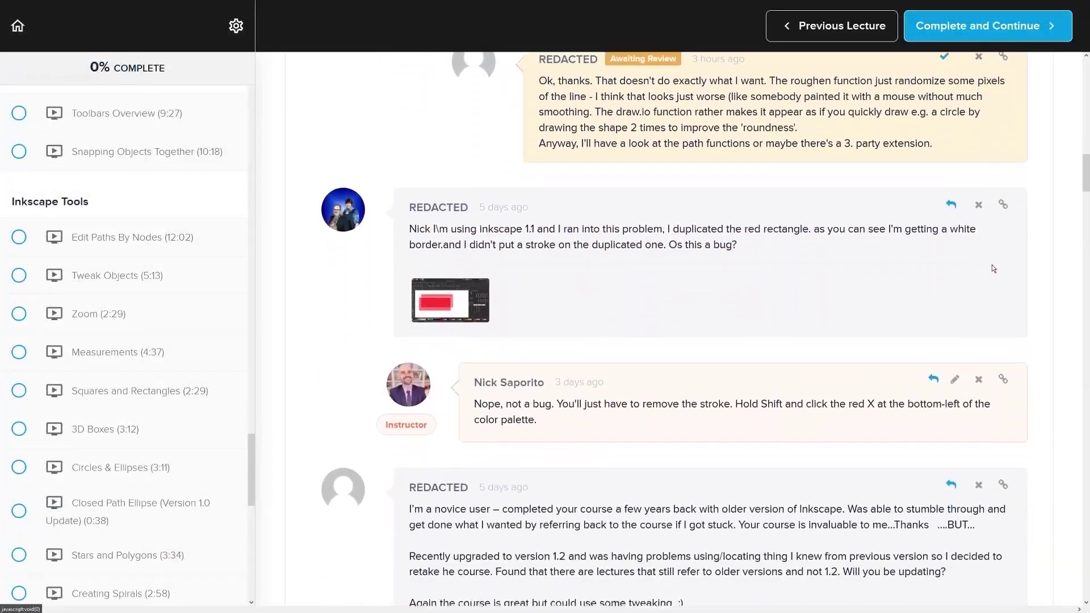
scroll(992, 269, down, 10)
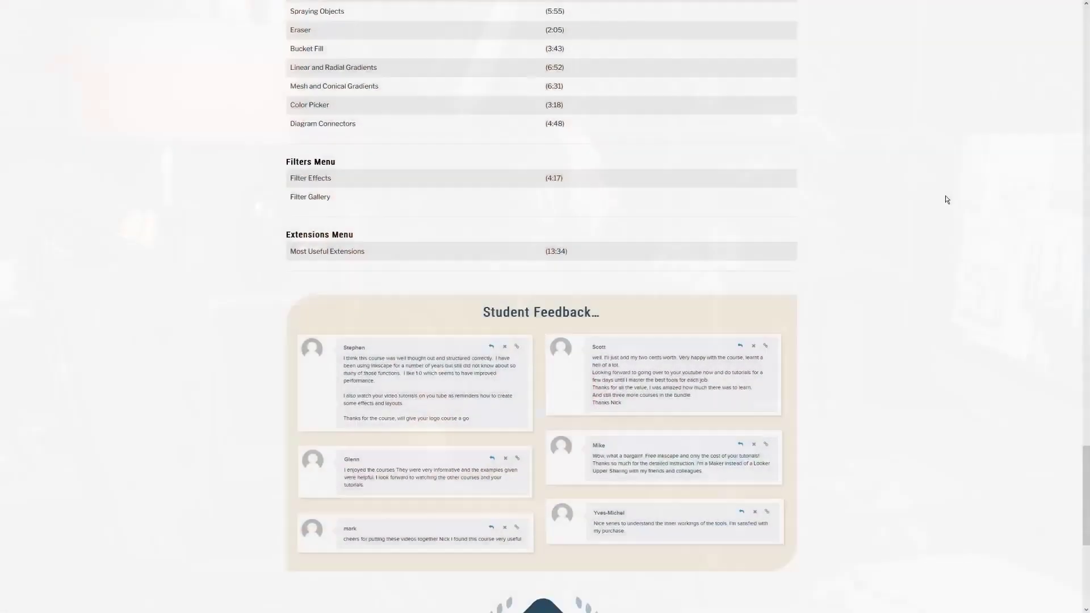
scroll(945, 195, down, 4)
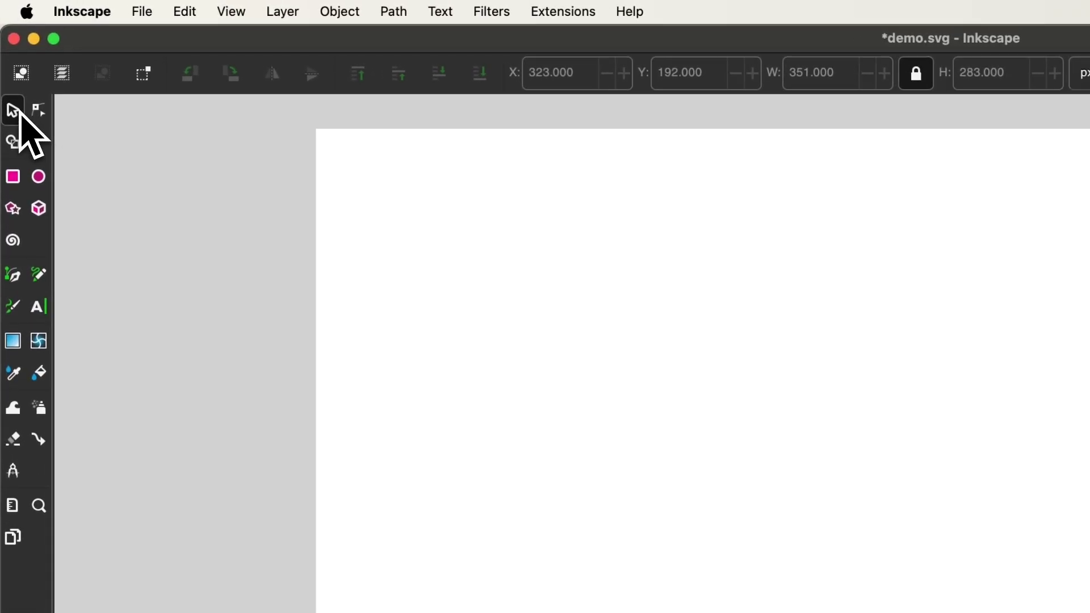
Search the preferences for "path effects" and check the Show experimental effects option under Live Path Effects (LPE).
double_click(21, 113)
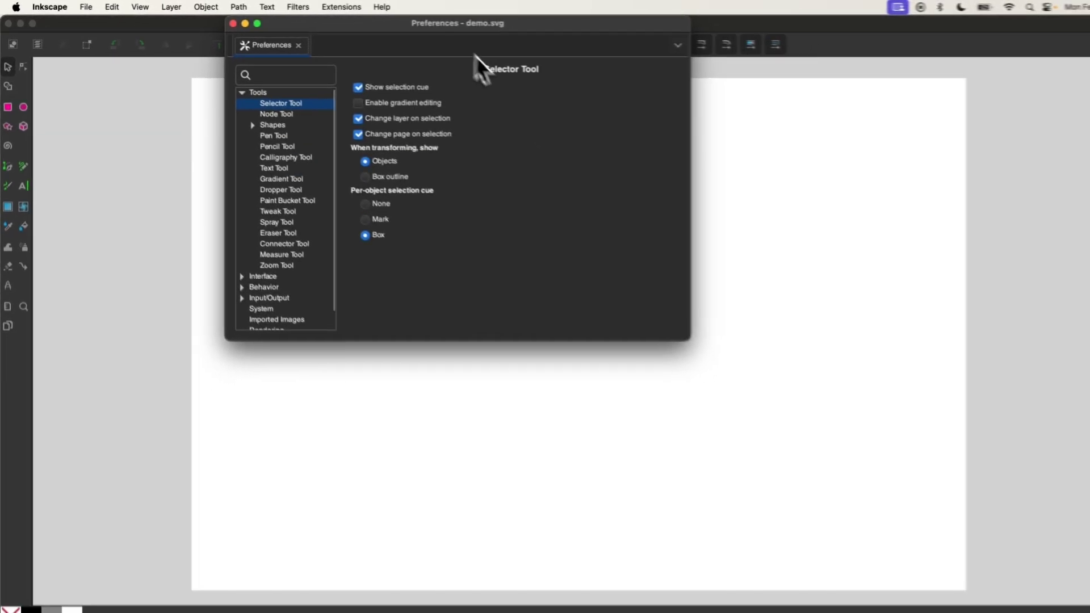
drag(496, 35, 496, 163)
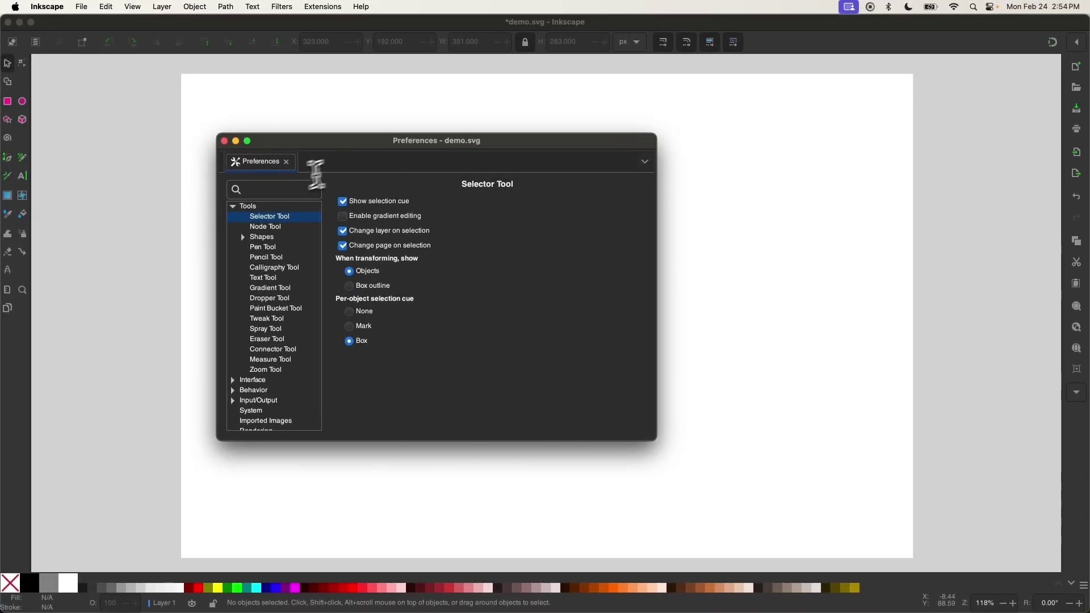
click(262, 187)
text(path)
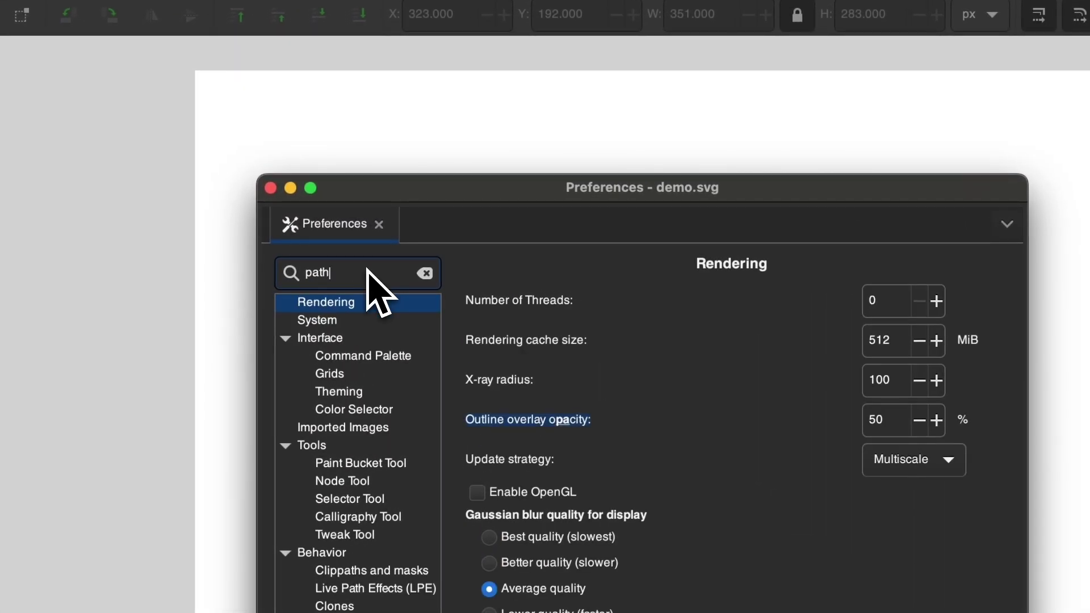
text( effects)
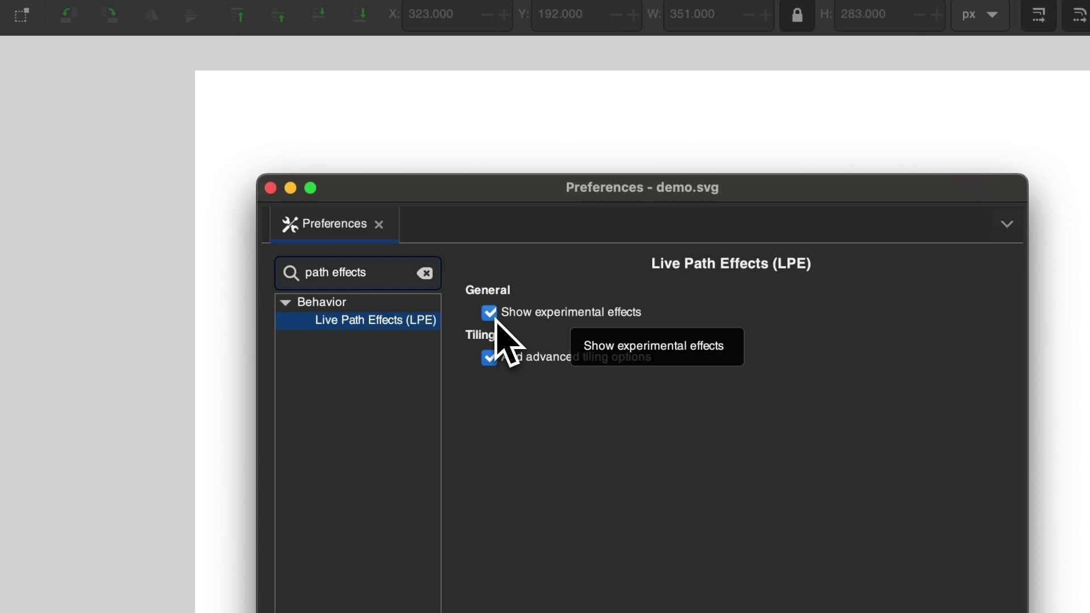
click(380, 225)
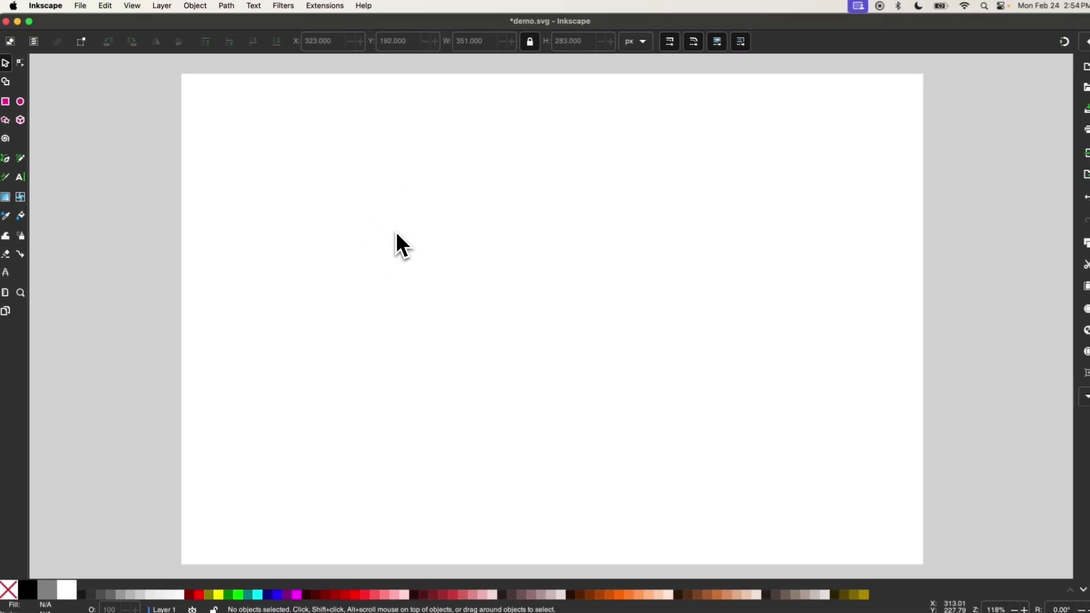
Open the Path Effects dialog and draw an ellipse with radii of about 121 by 134 px on the page.
click(227, 9)
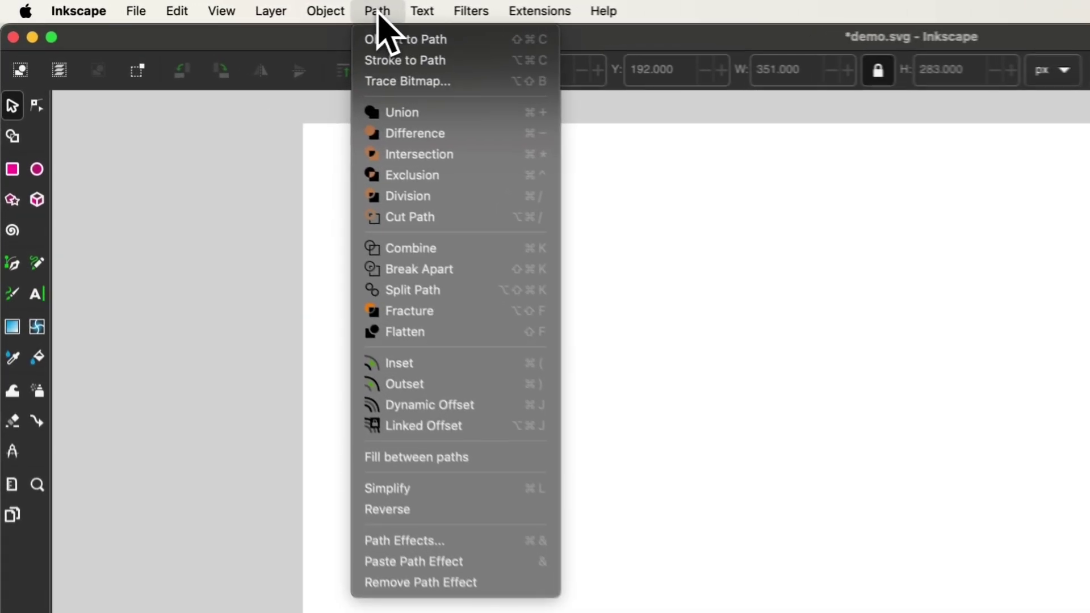
click(470, 555)
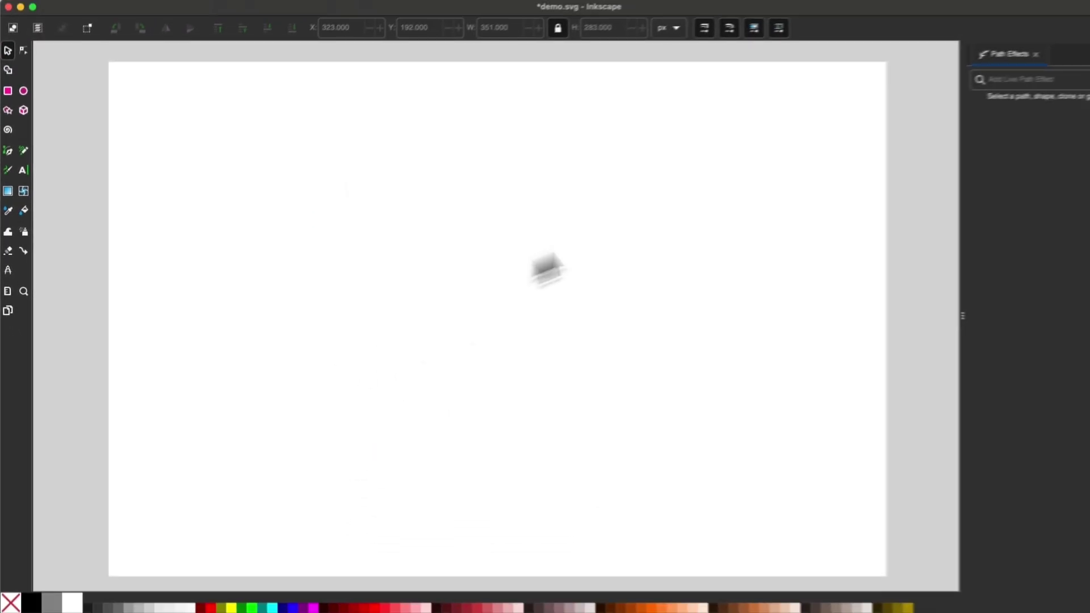
click(23, 91)
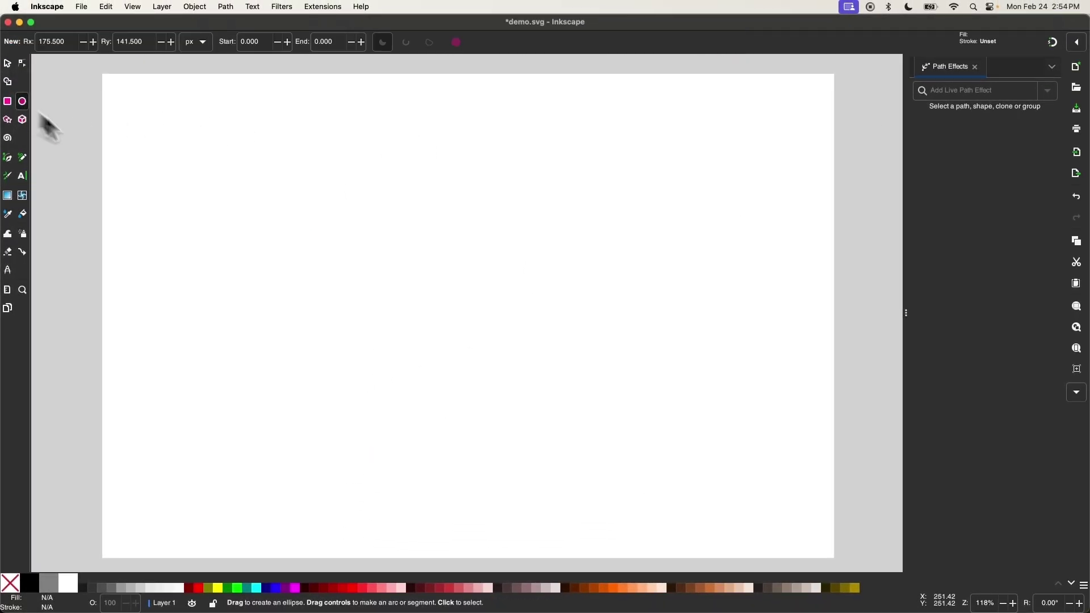
drag(324, 173, 487, 354)
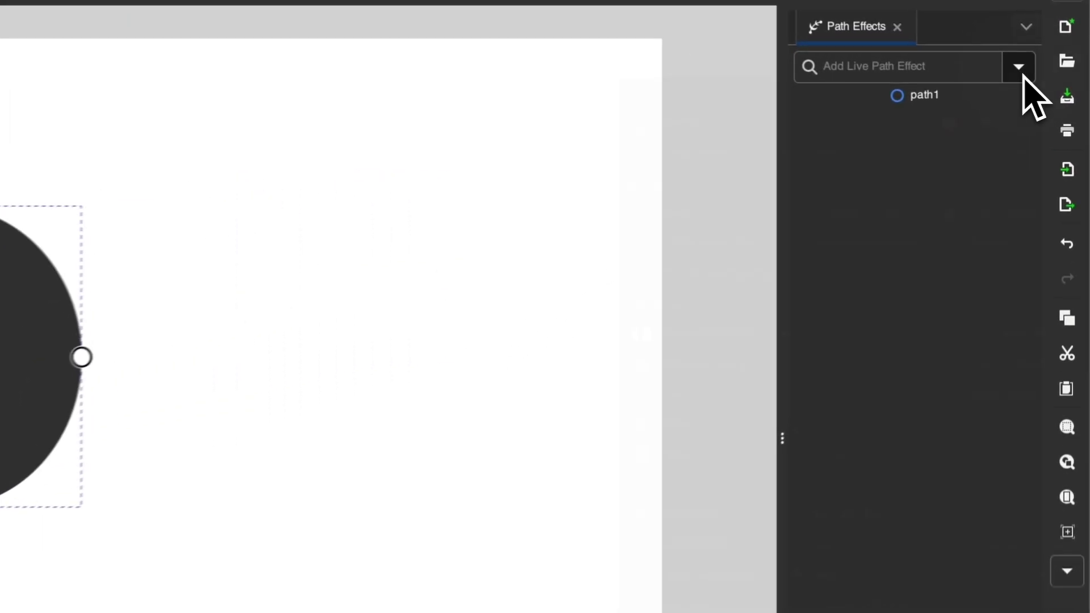
Review the experimental live path effects offered for the ellipse and delete the ellipse from the page.
click(1049, 92)
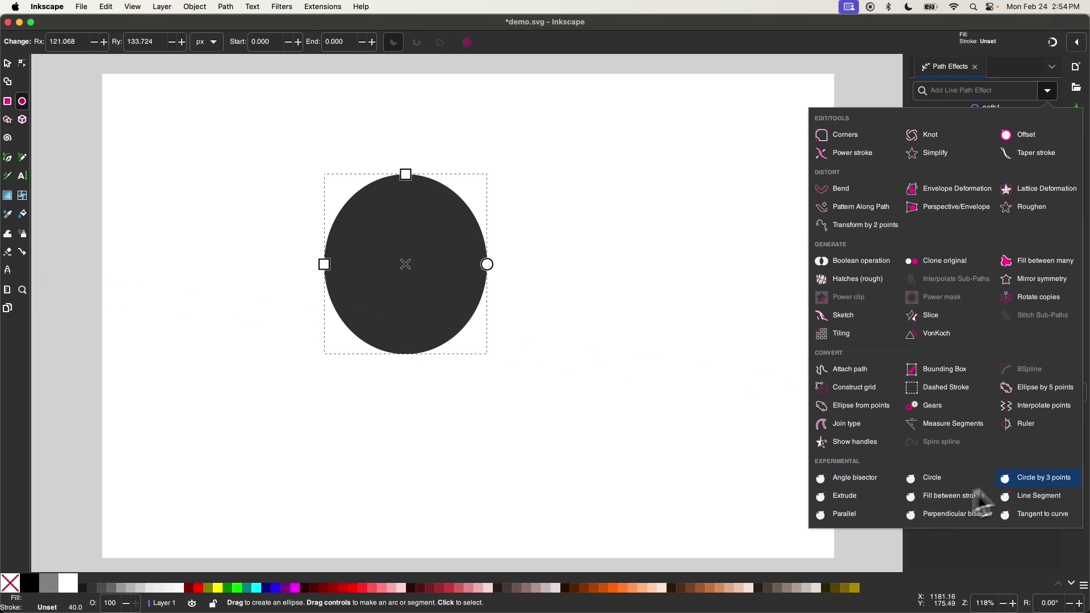
click(976, 533)
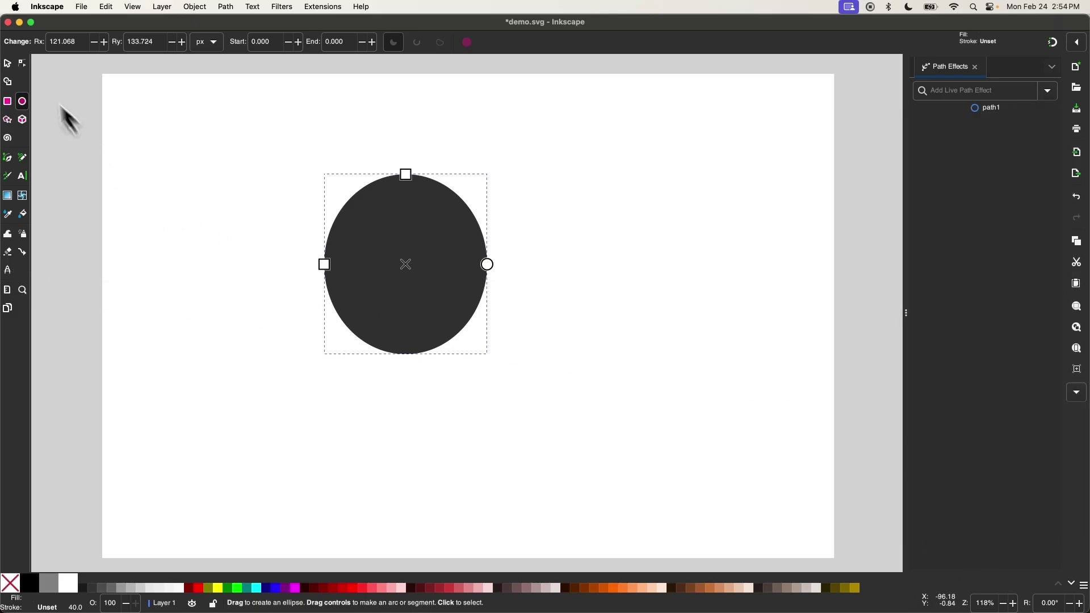
click(8, 64)
drag(352, 236, 364, 237)
key(Delete)
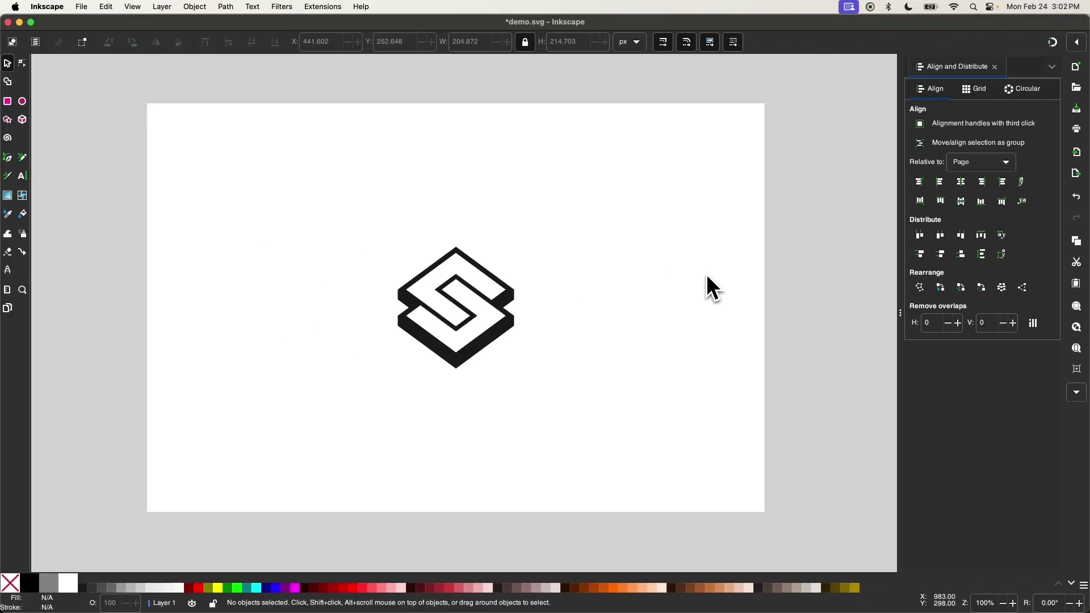
Lock the S-shaped logo object on the page.
click(8, 273)
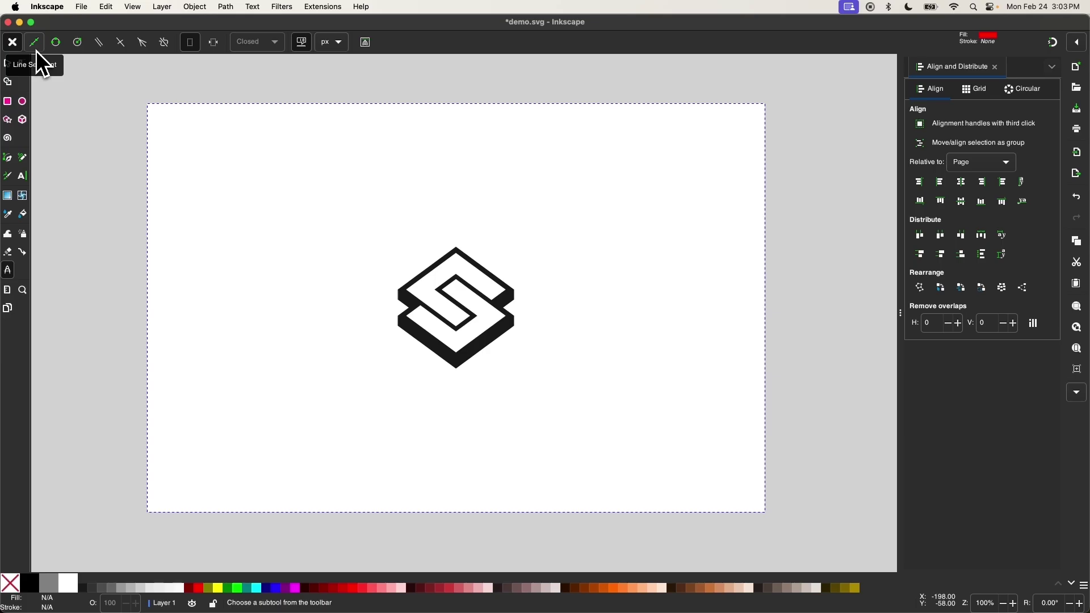
click(7, 63)
click(279, 204)
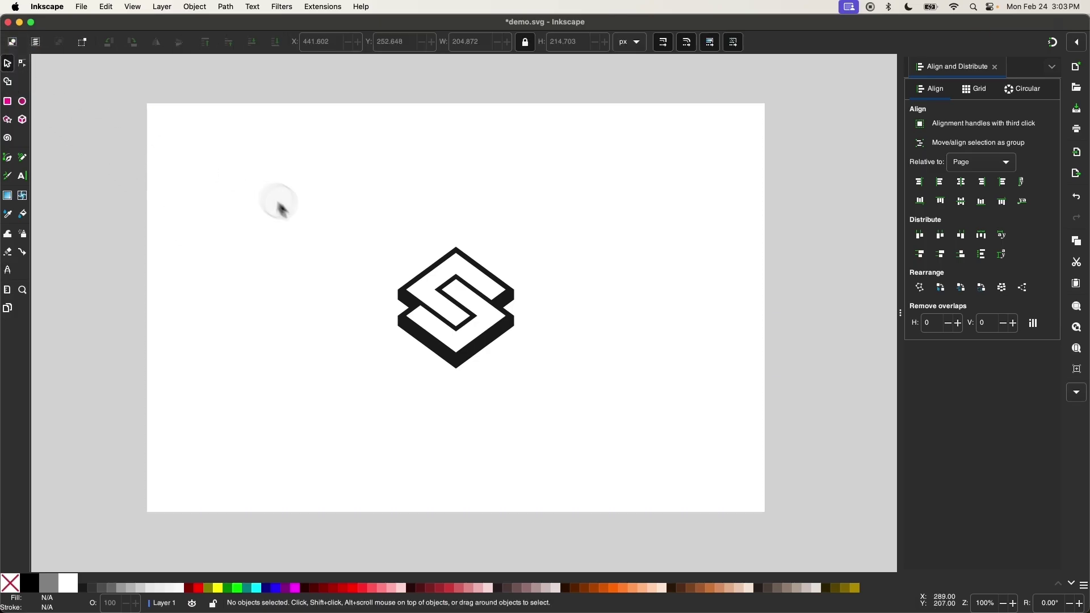
click(491, 344)
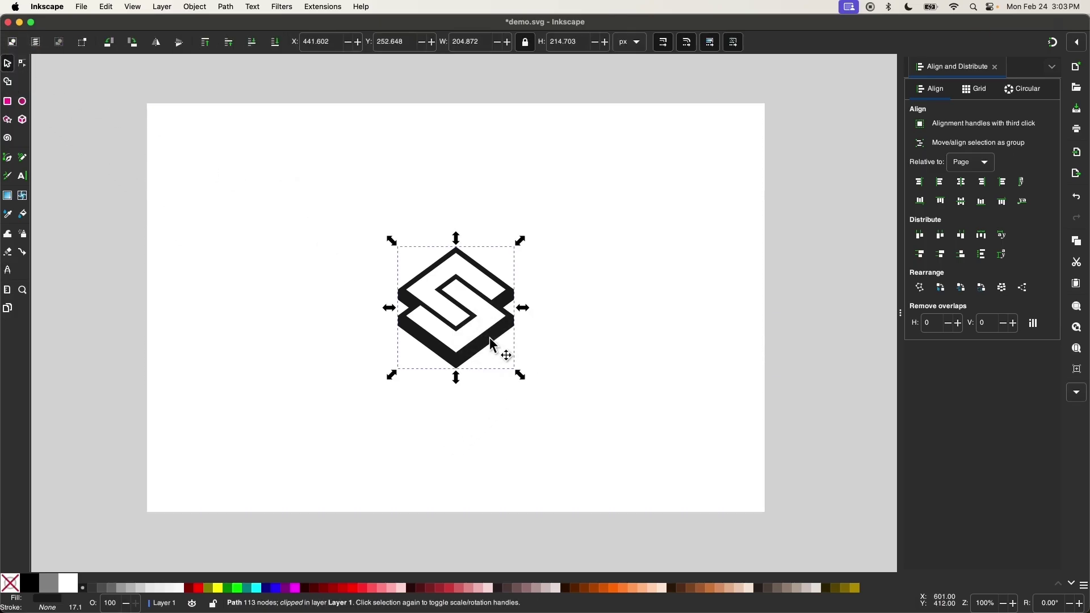
scroll(492, 339, up, 3)
right_click(491, 339)
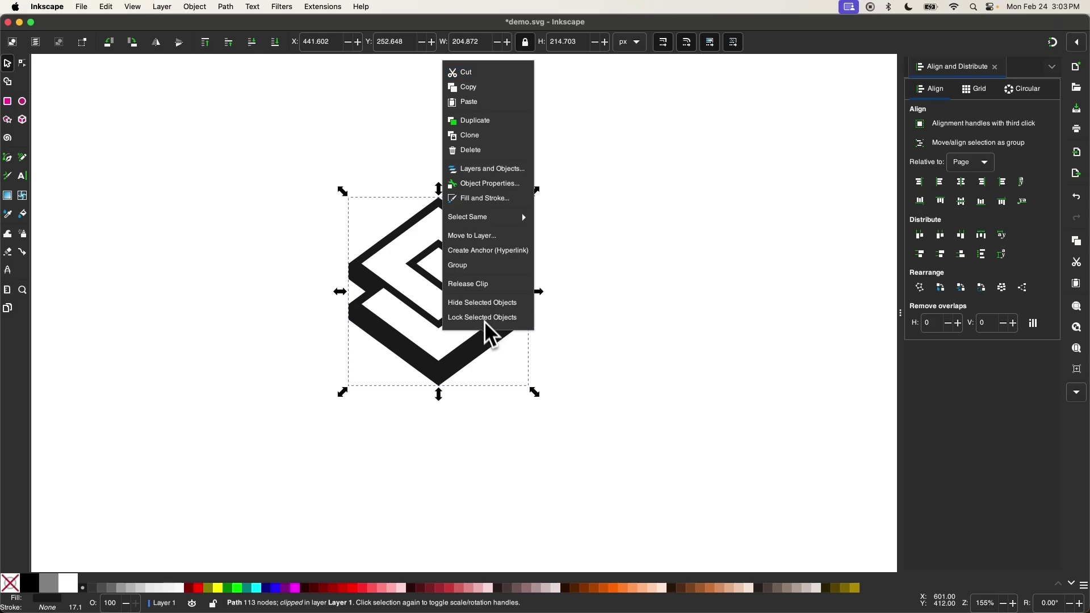
click(483, 322)
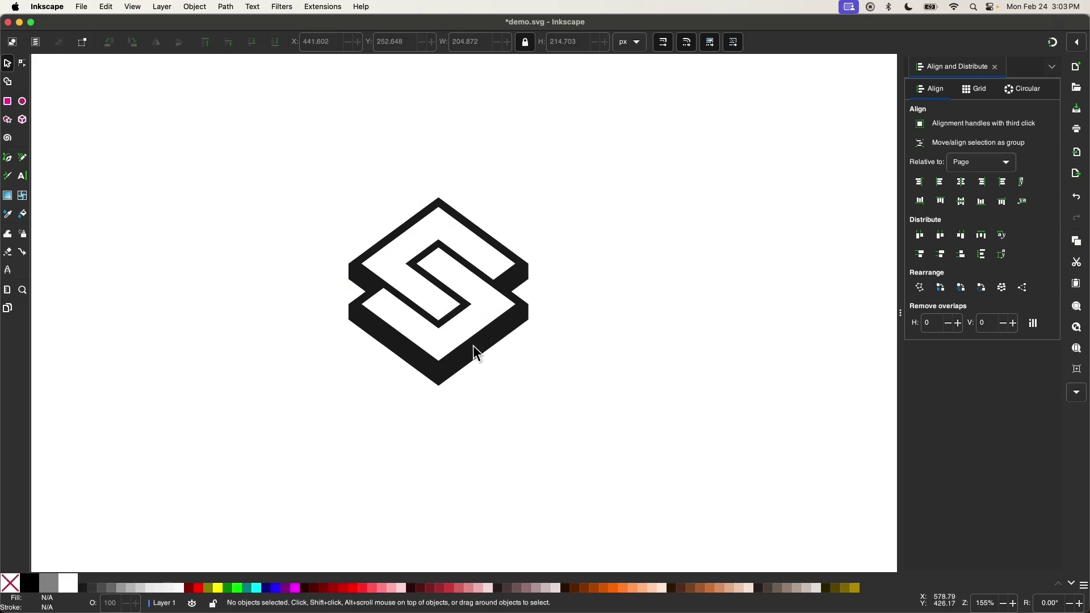
scroll(471, 350, up, 3)
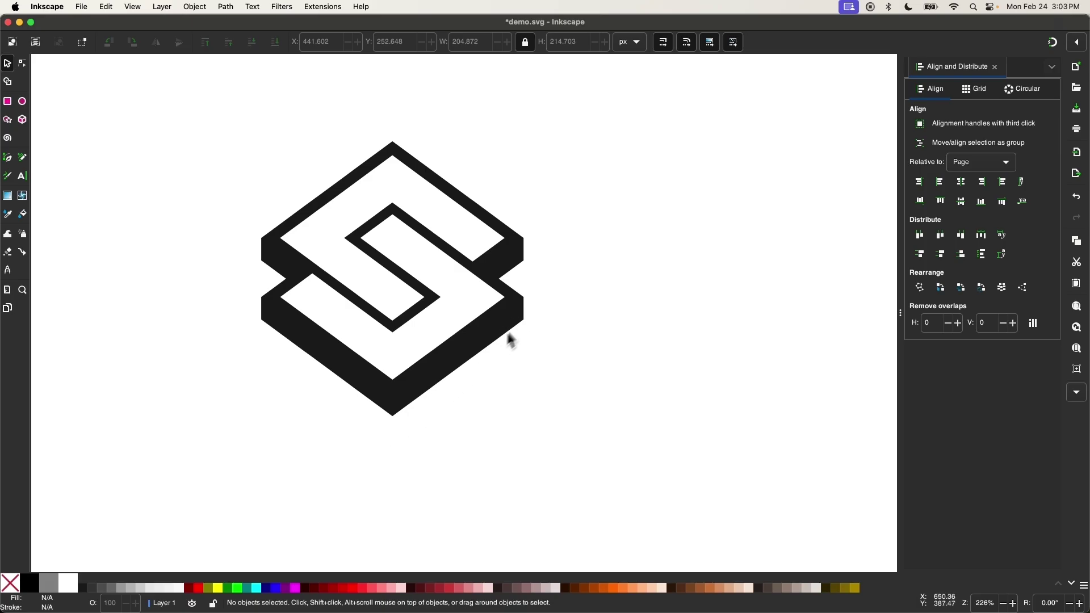
scroll(503, 331, up, 2)
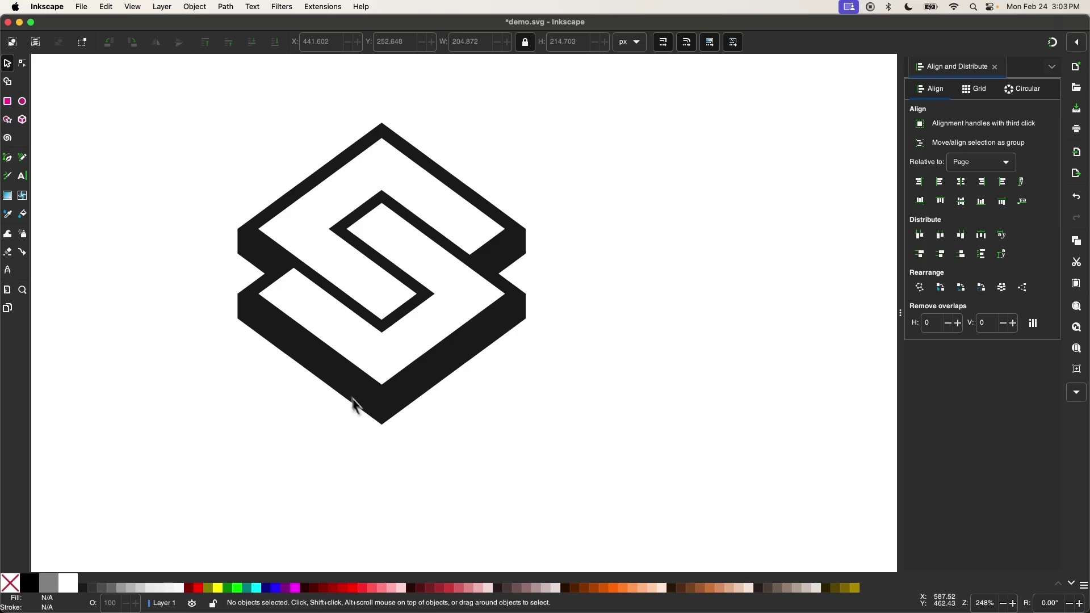
scroll(463, 372, down, 5)
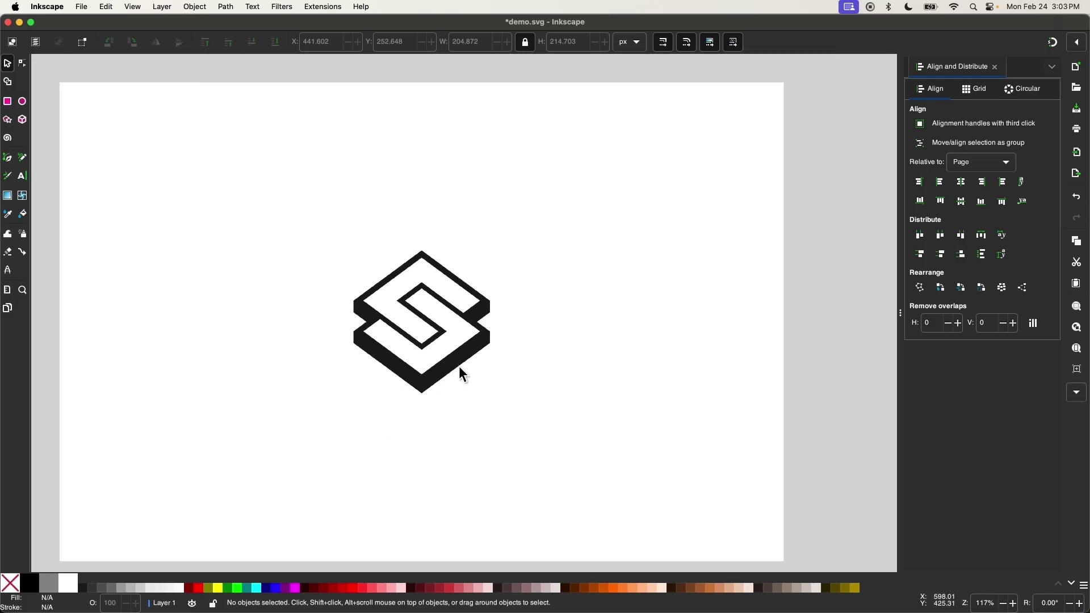
scroll(463, 375, down, 1)
scroll(463, 375, right, 1)
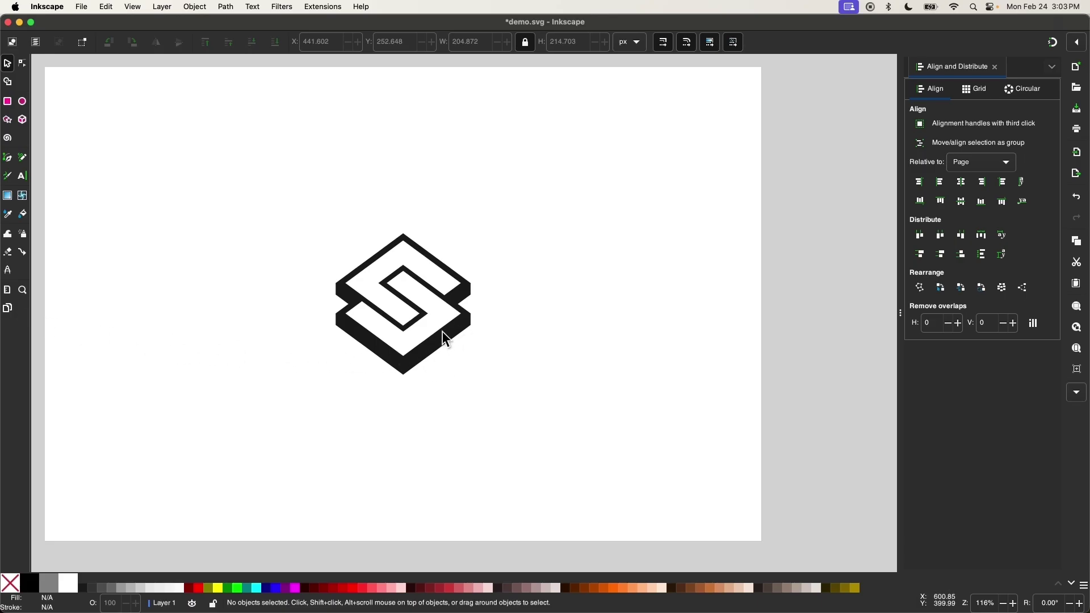
scroll(447, 340, up, 1)
scroll(447, 339, left, 1)
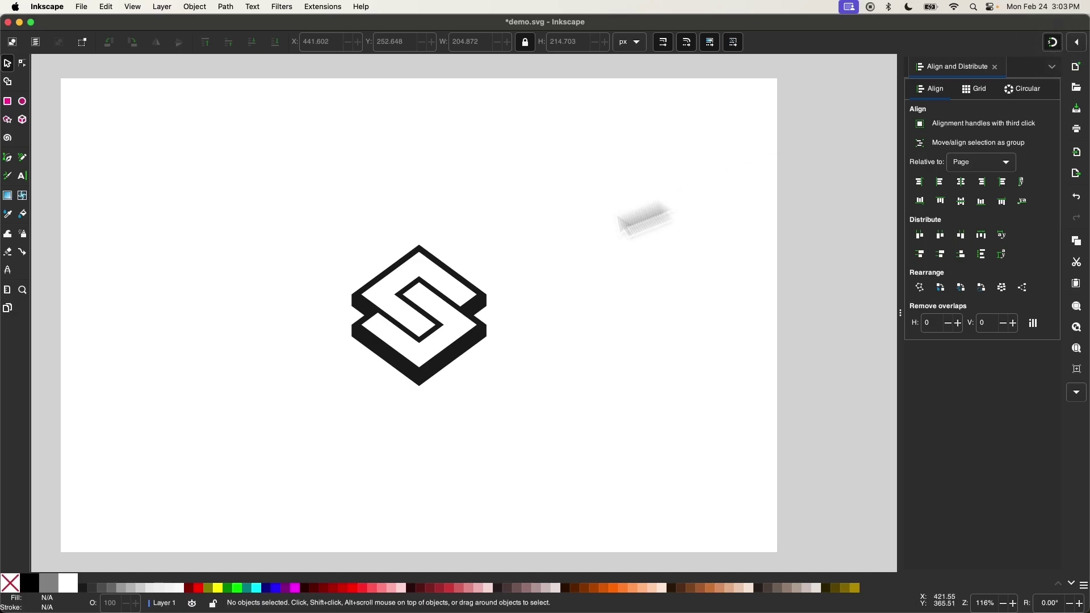
Construct a line through the logo's bottom corner and lower-right corner with the geometric construction tool and give it a black stroke.
click(9, 272)
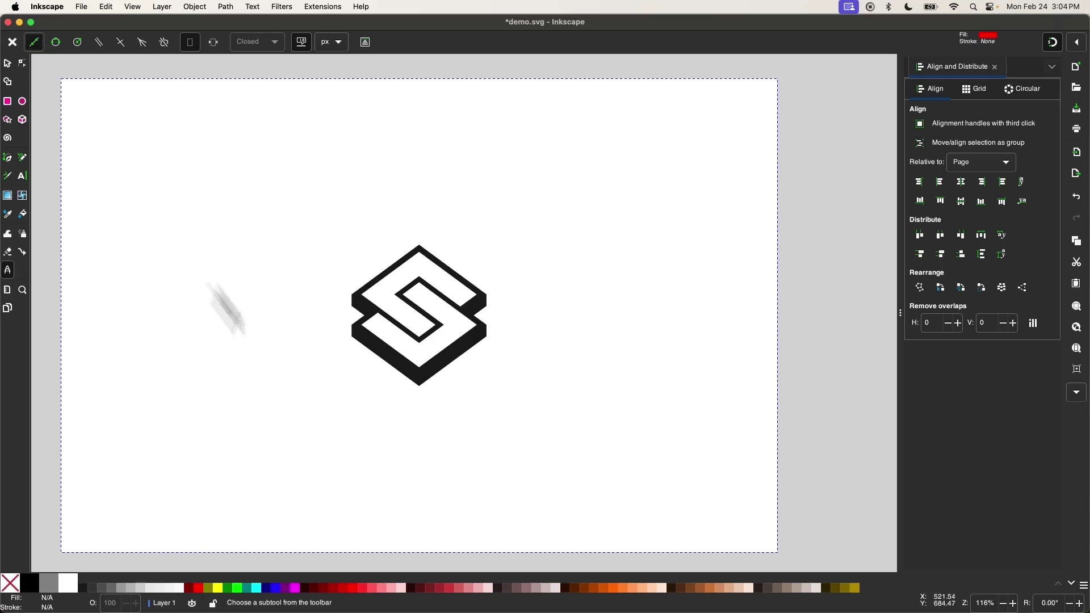
scroll(458, 435, up, 3)
scroll(458, 436, up, 1)
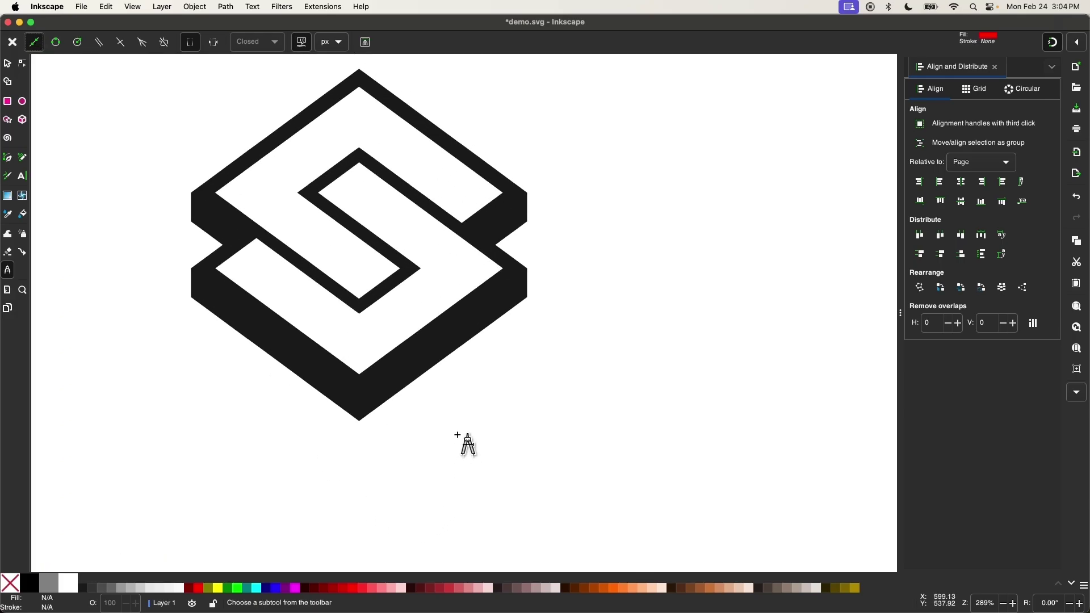
click(359, 422)
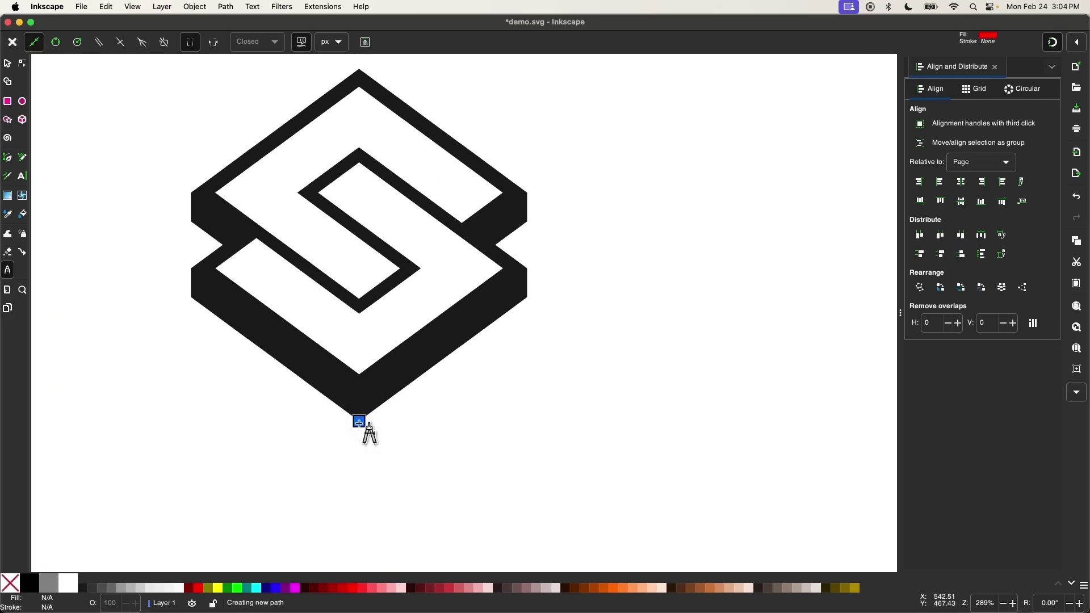
double_click(527, 297)
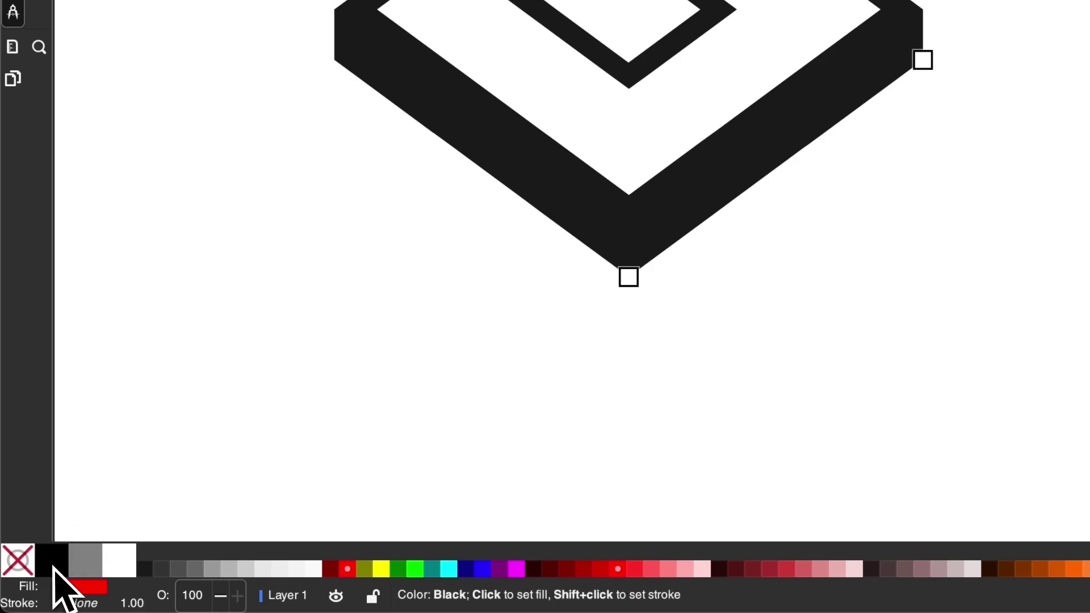
shift+click(54, 571)
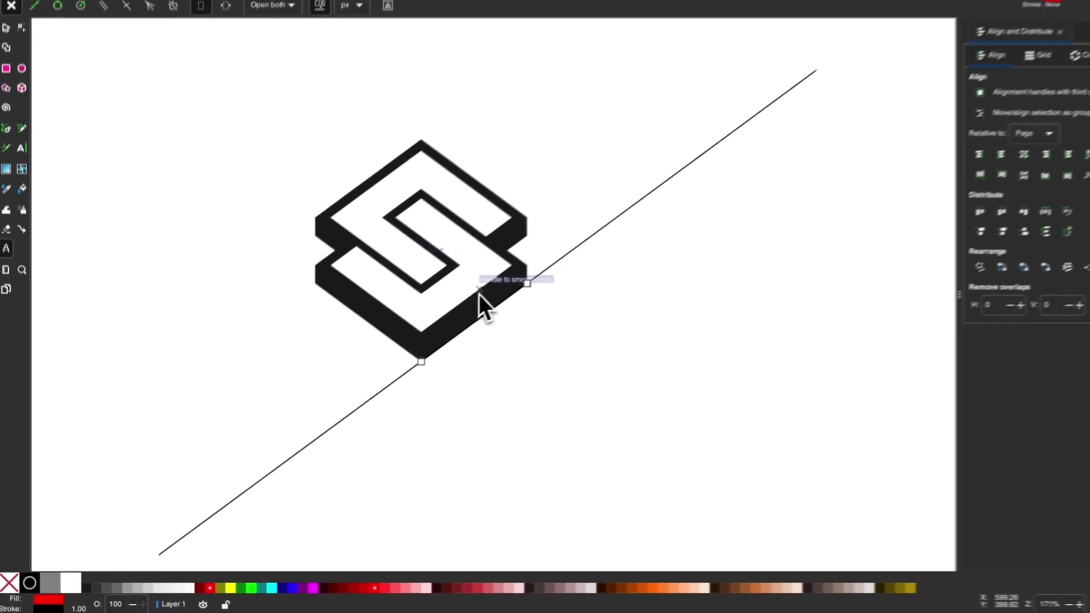
scroll(479, 294, down, 2)
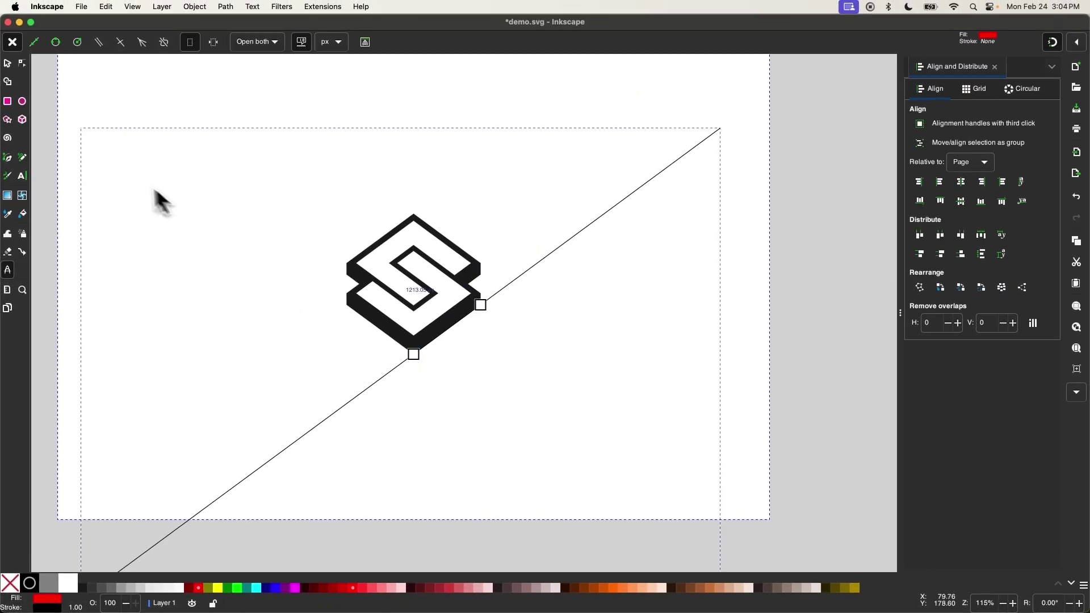
scroll(234, 228, up, 1)
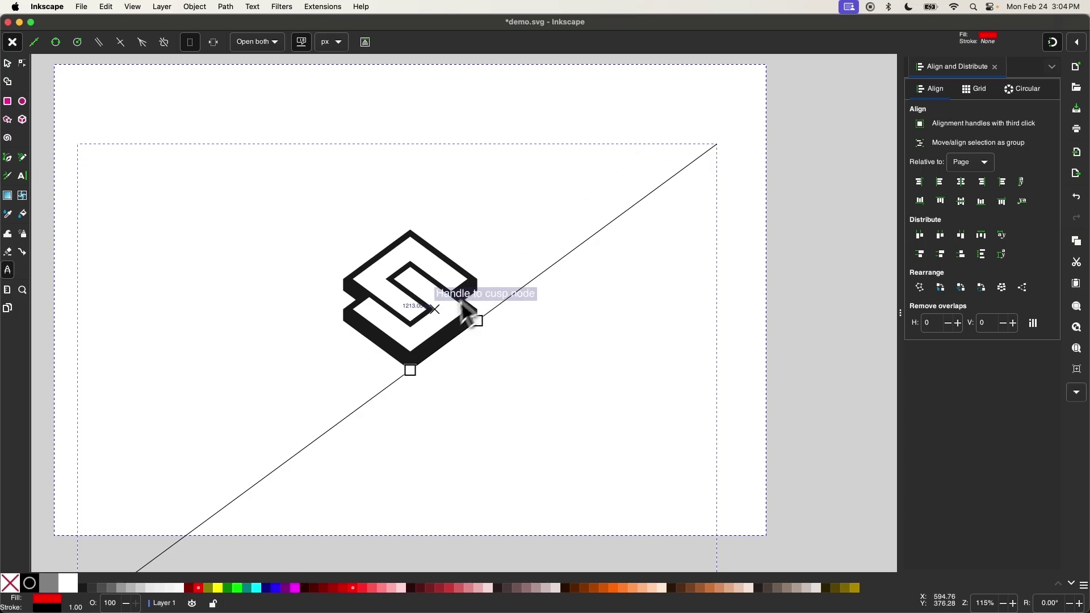
scroll(449, 318, up, 3)
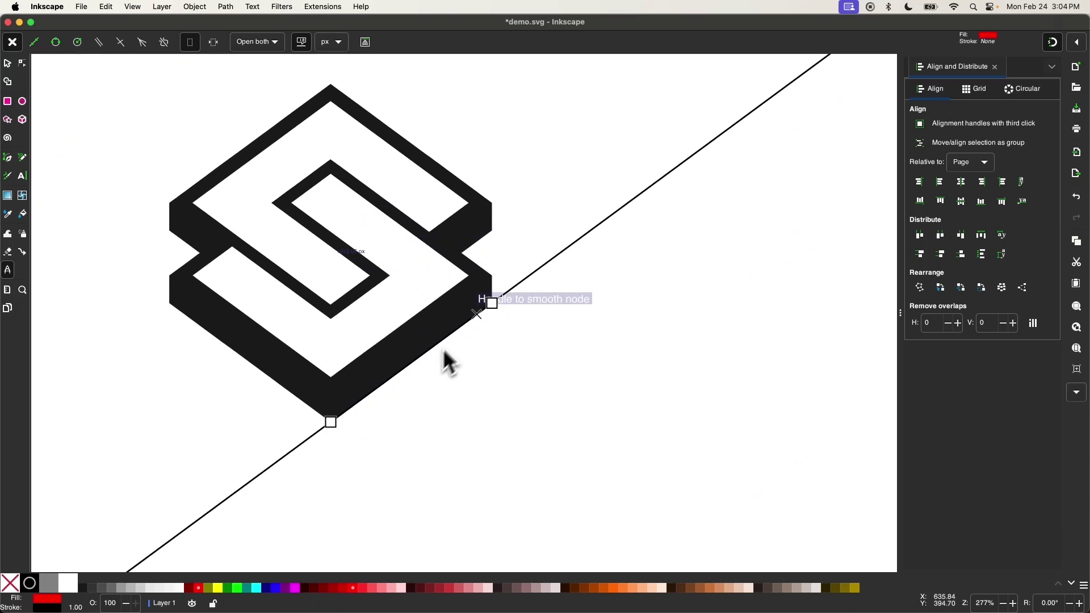
scroll(474, 315, down, 4)
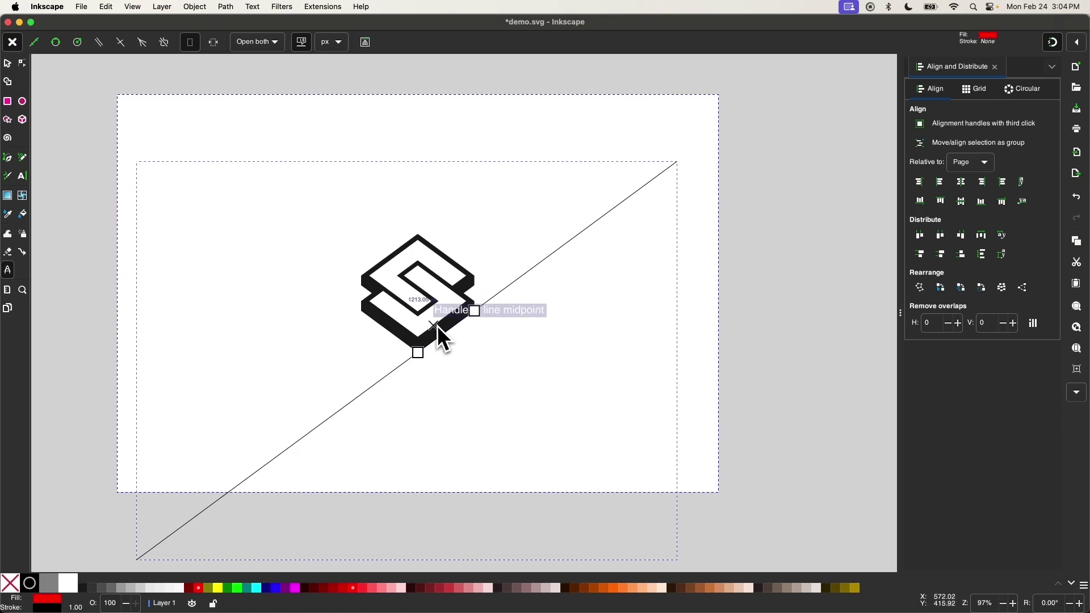
scroll(449, 325, up, 2)
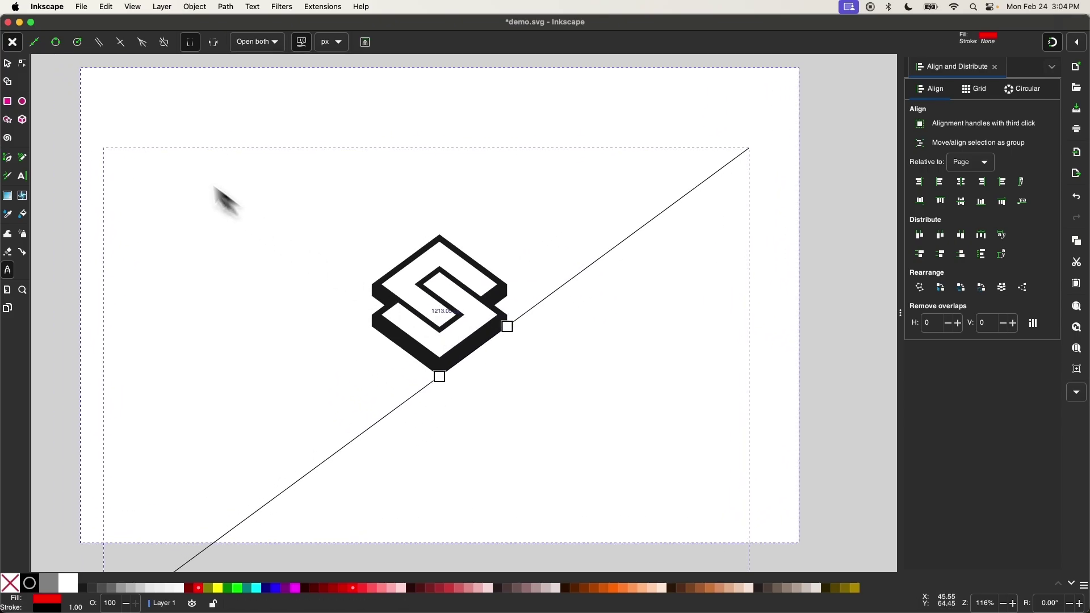
Show the construction line's path outline in the Node tool and adjust its two nodes at the logo's bottom and lower-right corners.
click(22, 64)
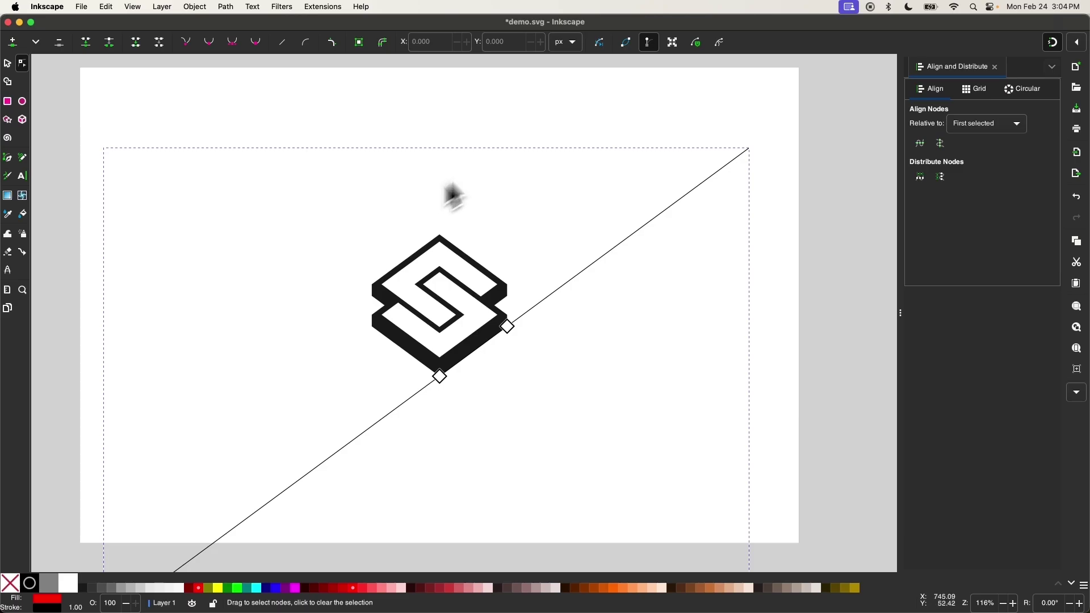
click(626, 42)
scroll(456, 386, up, 10)
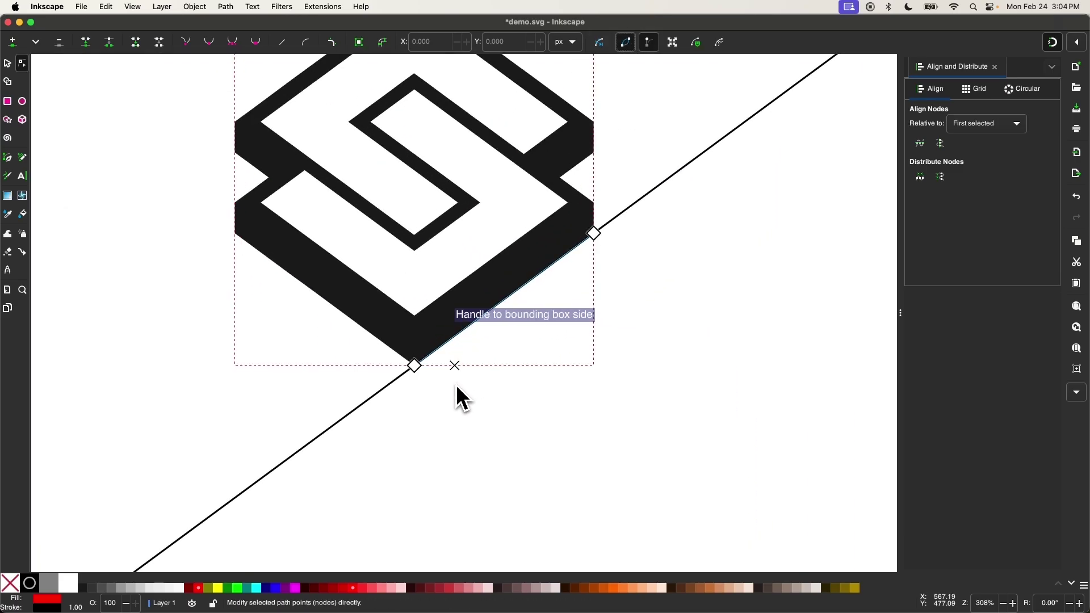
scroll(520, 321, down, 5)
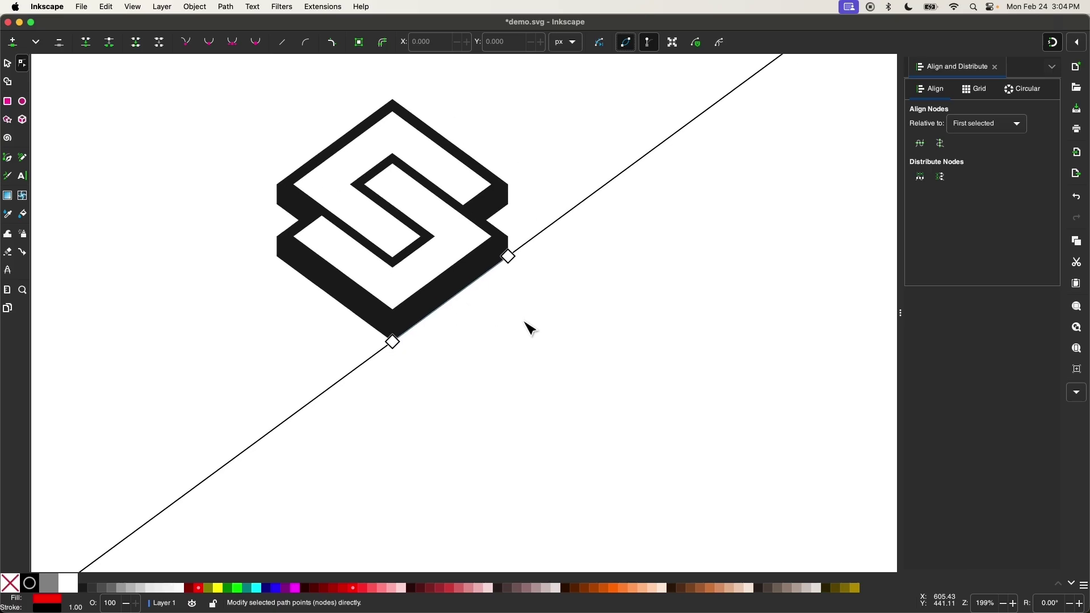
scroll(528, 325, down, 3)
mouse_move(448, 347)
mouse_down()
mouse_move(493, 378)
mouse_move(351, 363)
mouse_move(343, 268)
mouse_move(431, 352)
mouse_move(451, 348)
mouse_up()
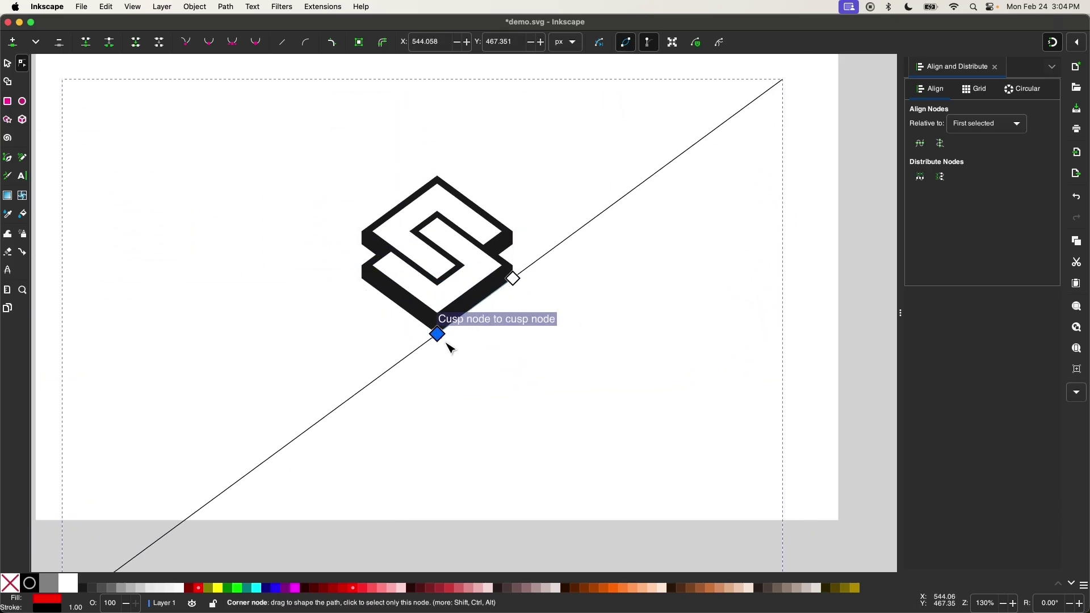
mouse_move(518, 284)
mouse_down()
mouse_move(511, 261)
mouse_move(526, 287)
mouse_up()
scroll(591, 373, down, 2)
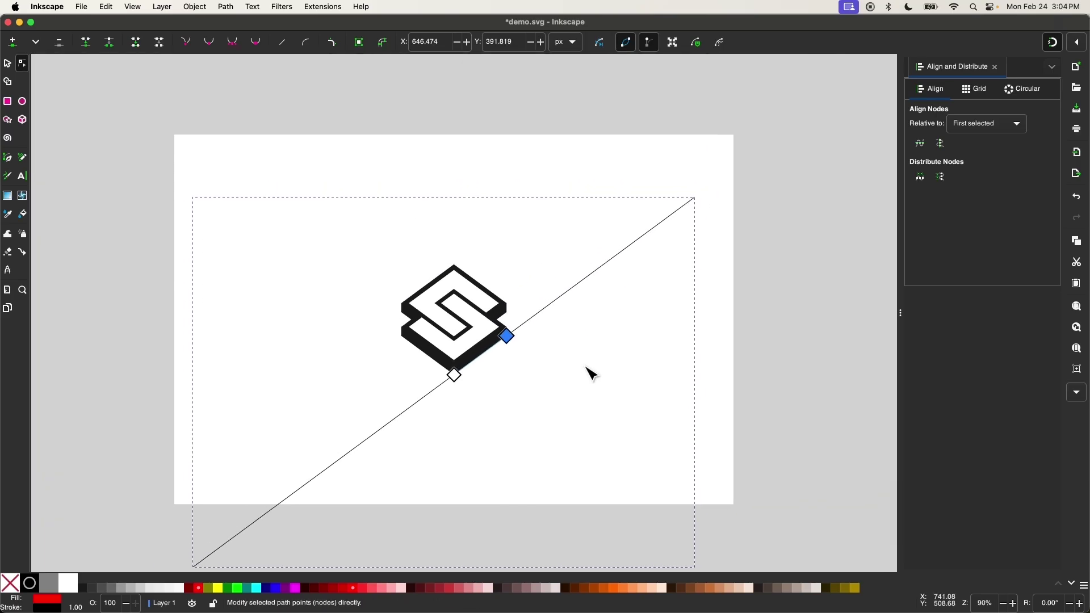
Convert the construction line to a path.
scroll(455, 341, down, 2)
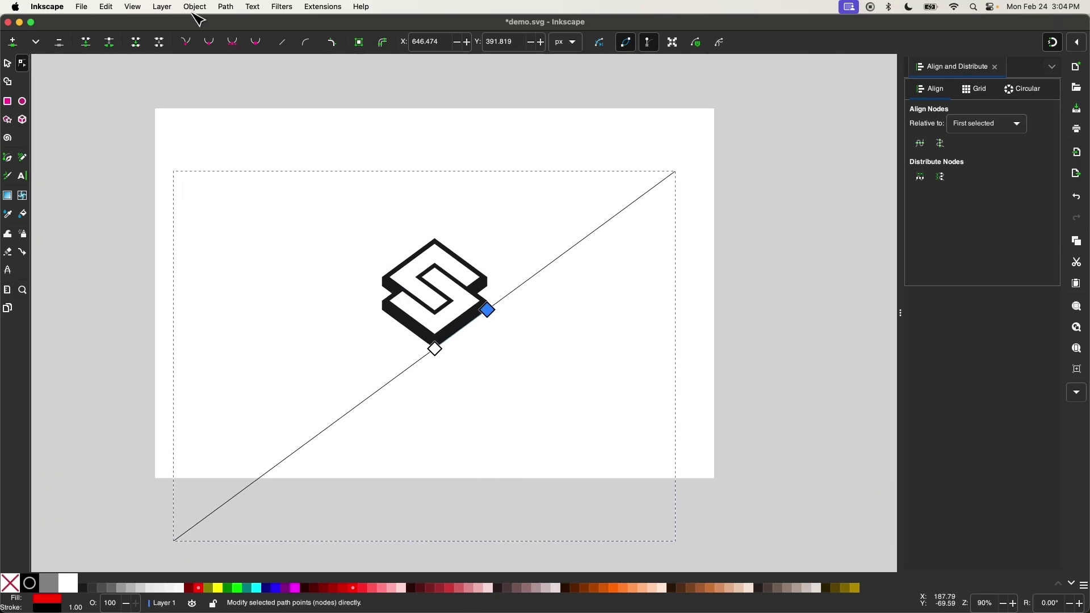
click(226, 7)
click(229, 25)
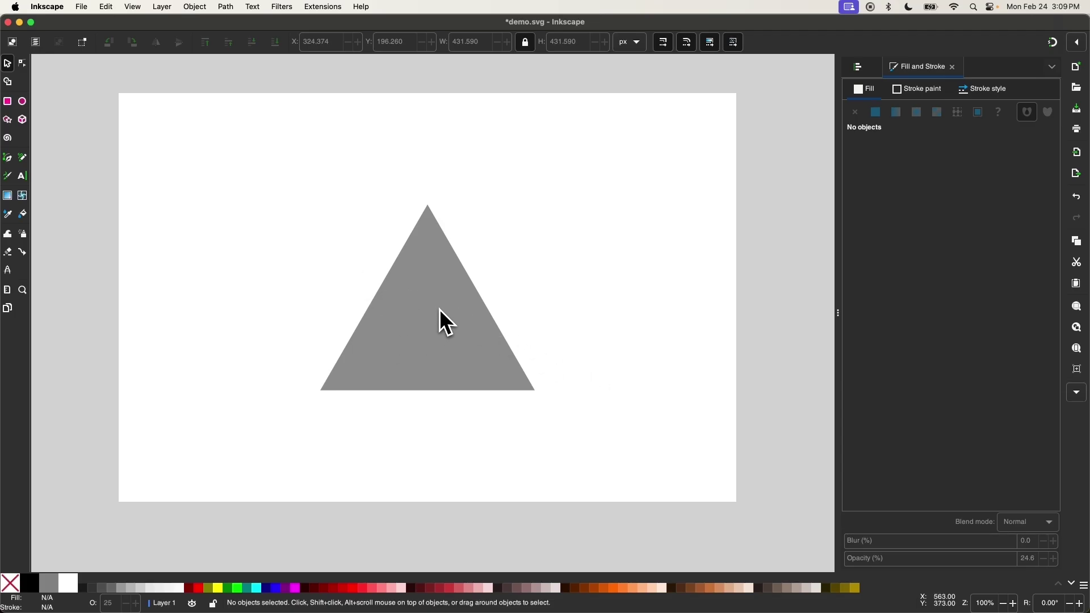
Draw a circle with a radius of about 214 px, starting at the triangle's apex.
scroll(440, 310, up, 1)
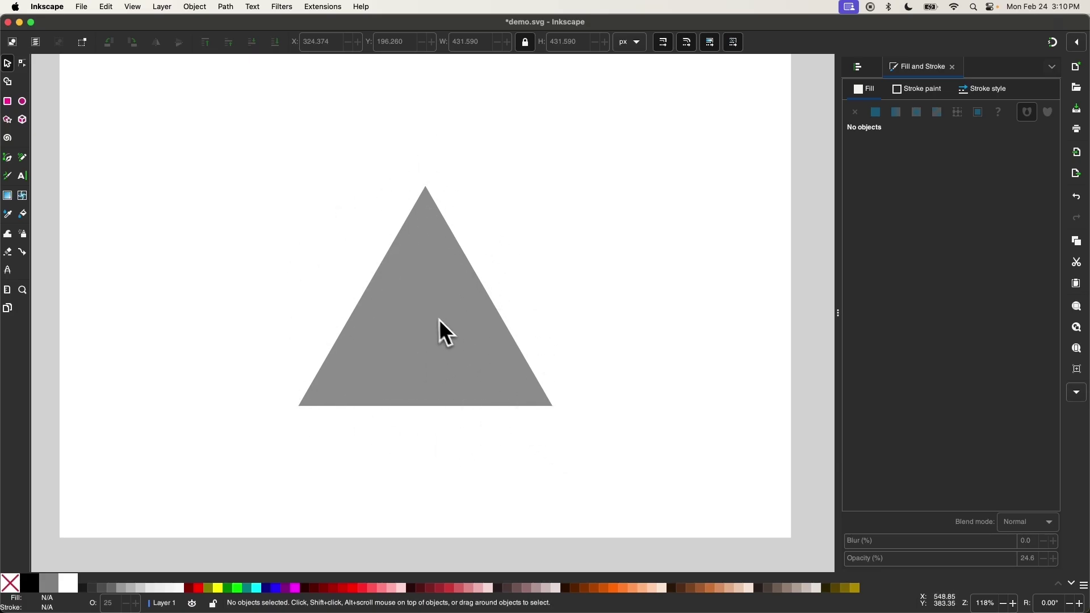
click(23, 101)
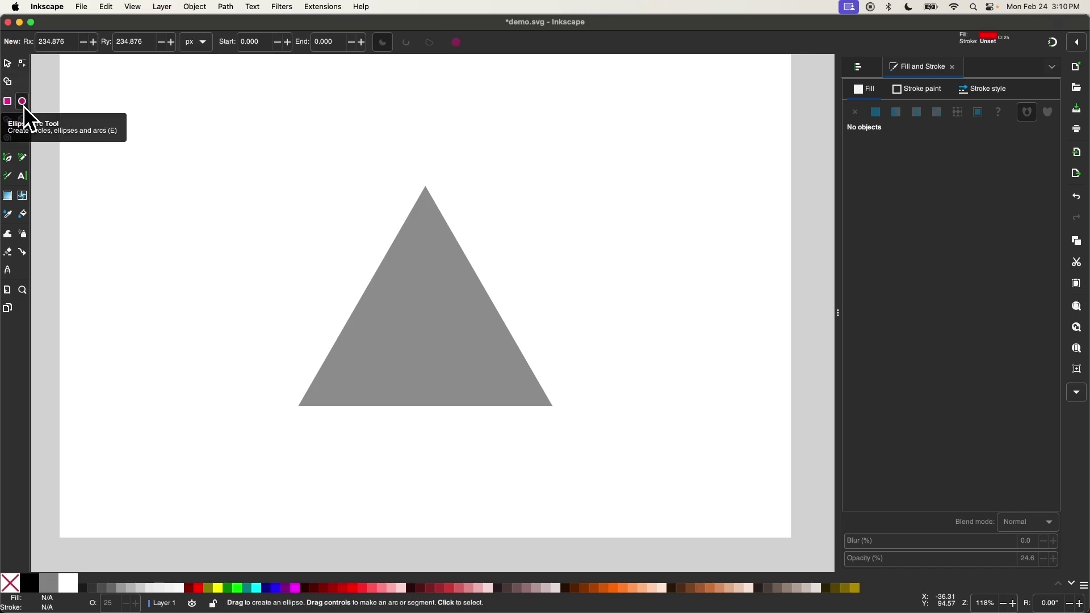
drag(425, 187, 710, 469)
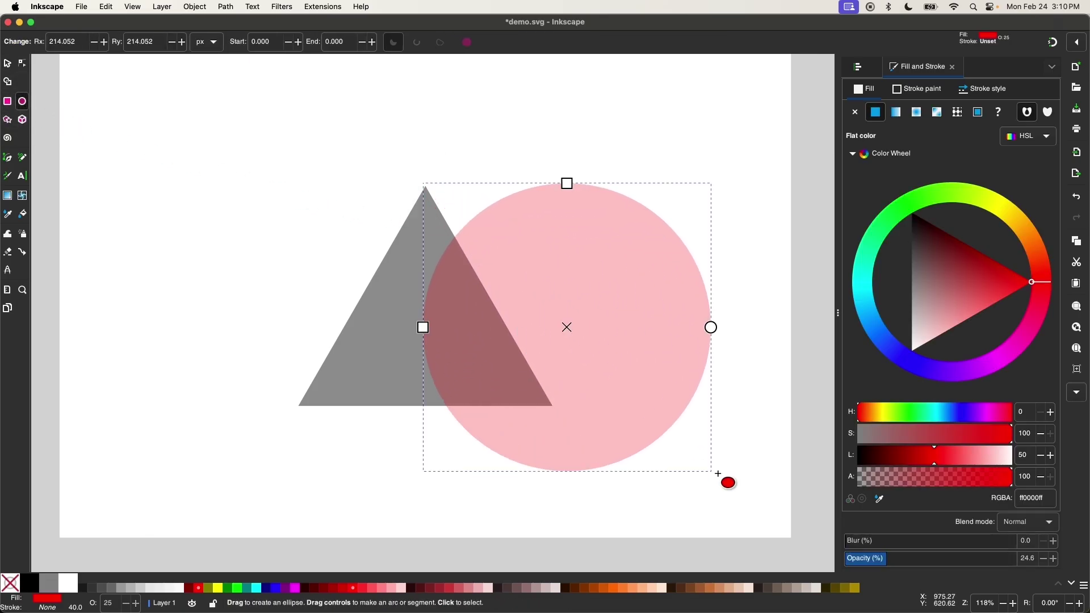
Move the circle over the triangle and enlarge it to a diameter of about 435 px to enclose the corners.
key(s)
drag(619, 279, 472, 281)
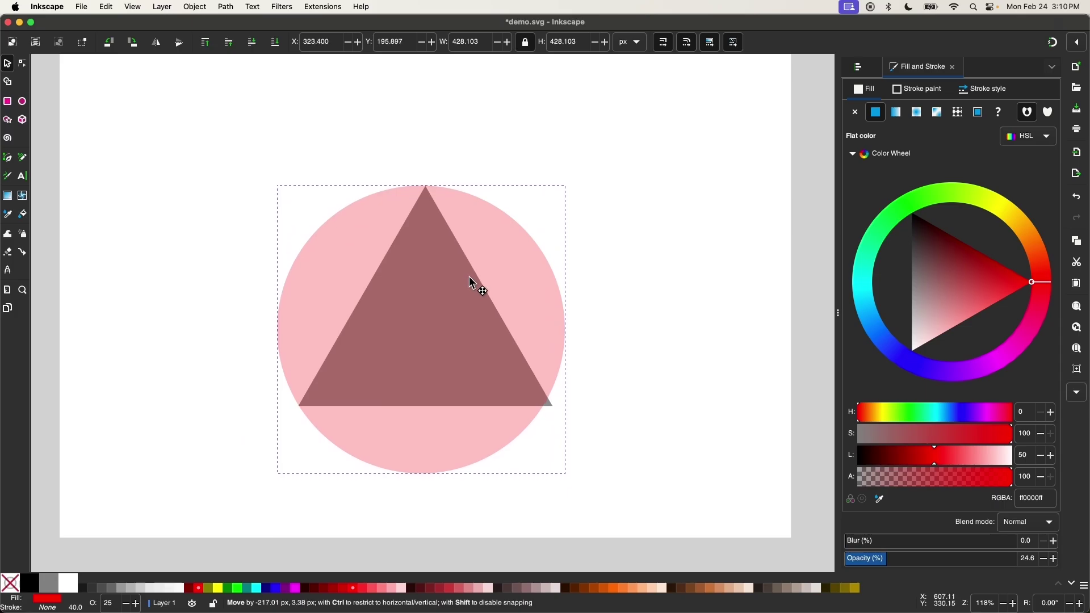
drag(421, 488, 427, 491)
drag(443, 388, 448, 393)
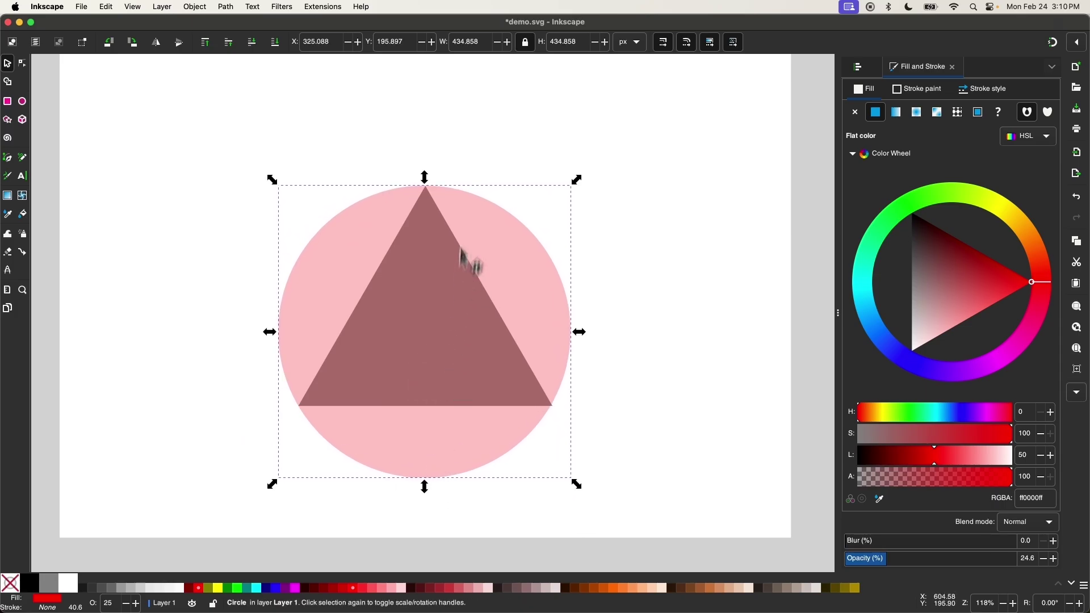
Convert the circle to a path.
scroll(471, 193, up, 1)
click(226, 7)
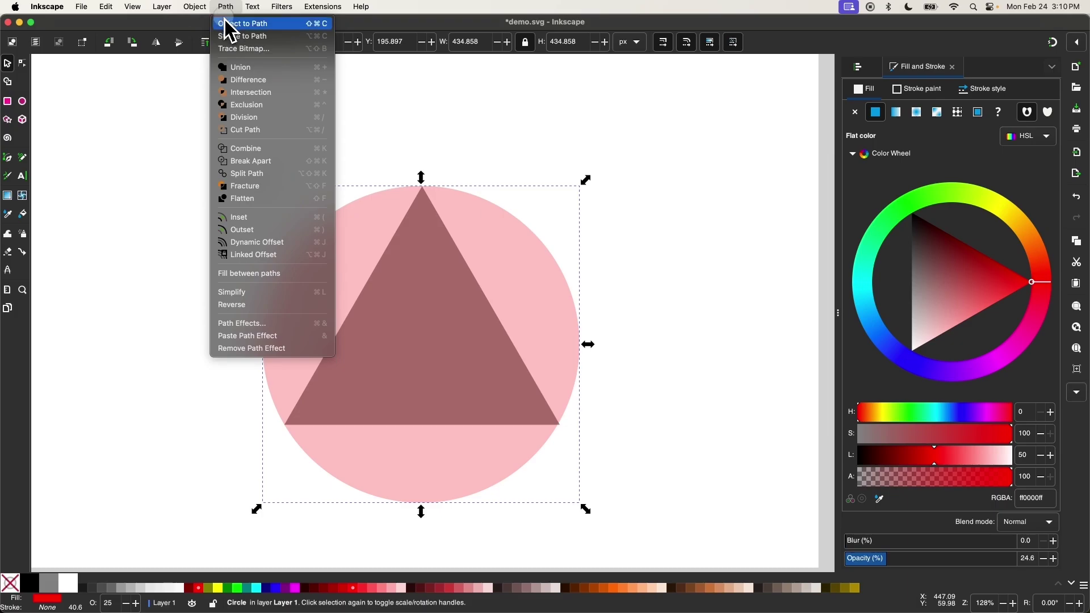
click(219, 24)
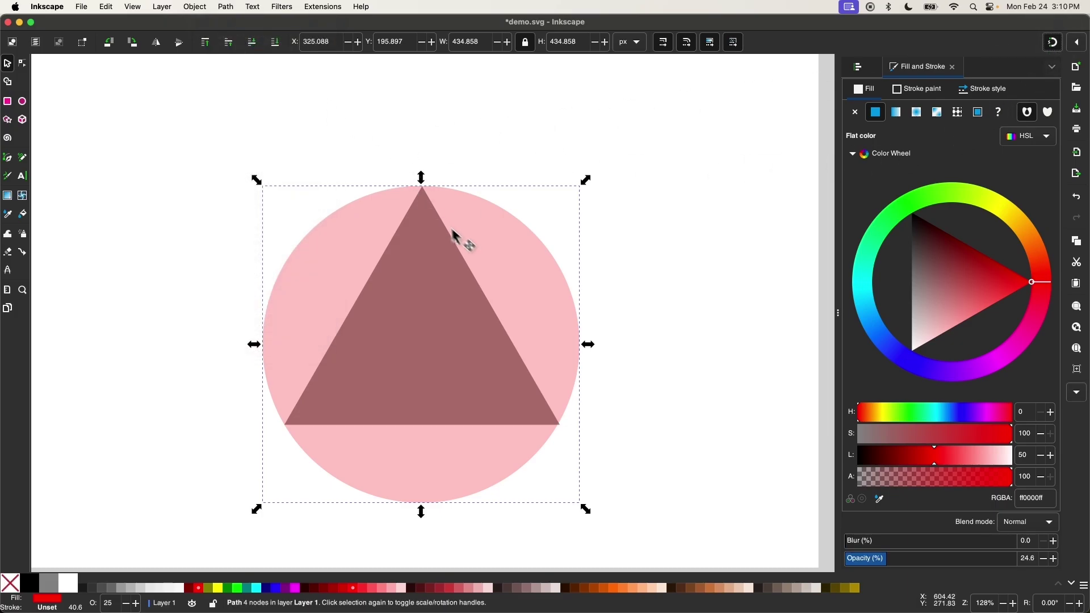
Snap the circle's top to the triangle's apex, scale it to about 436 px, and check its fit at the base corner.
scroll(453, 236, up, 4)
drag(434, 193, 436, 193)
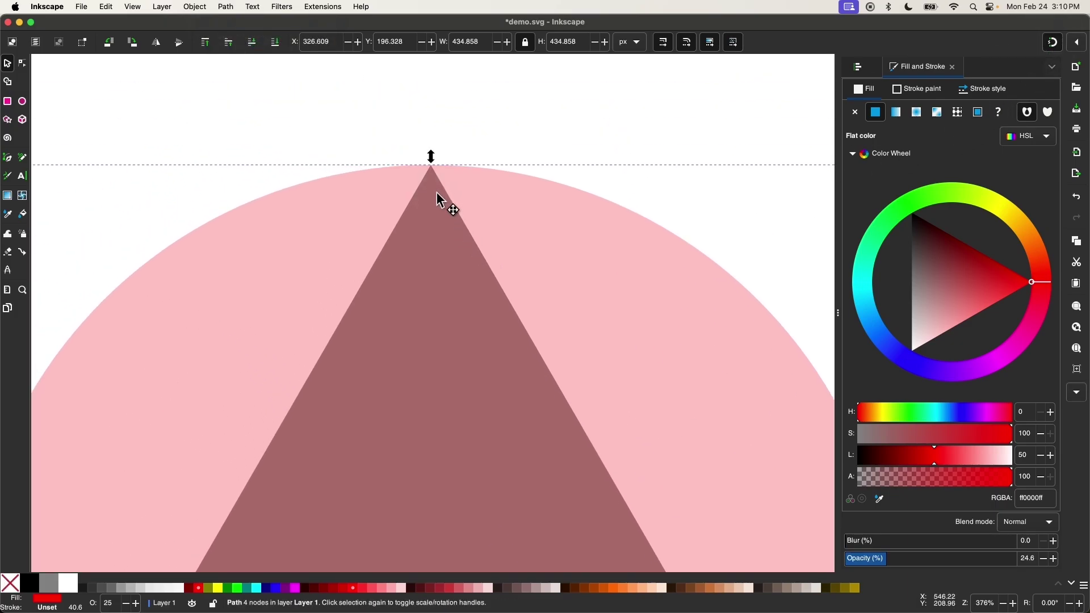
key(grave)
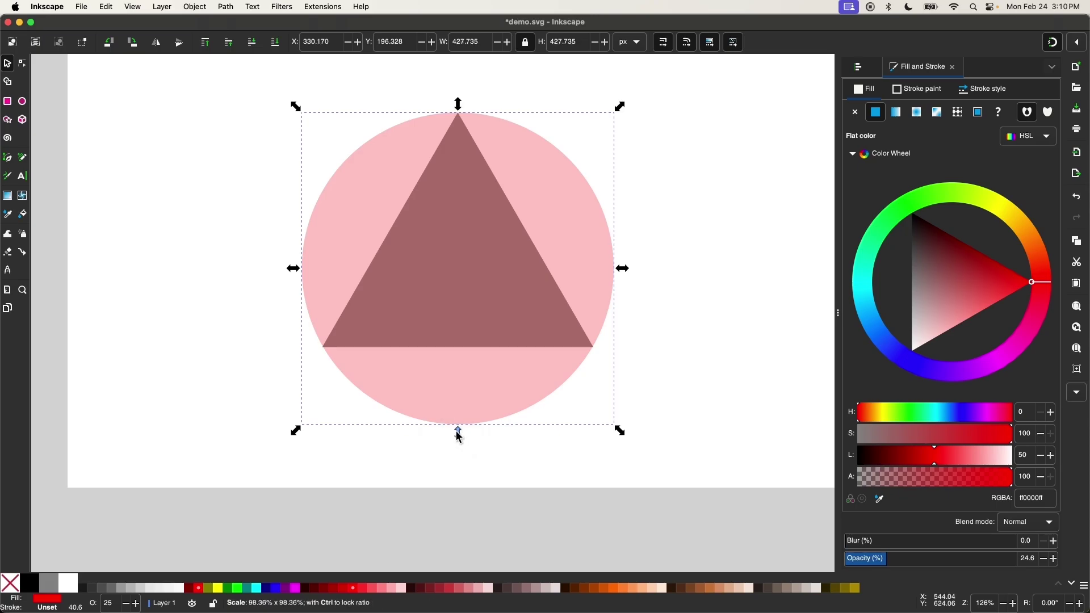
drag(458, 433, 464, 433)
scroll(351, 402, up, 6)
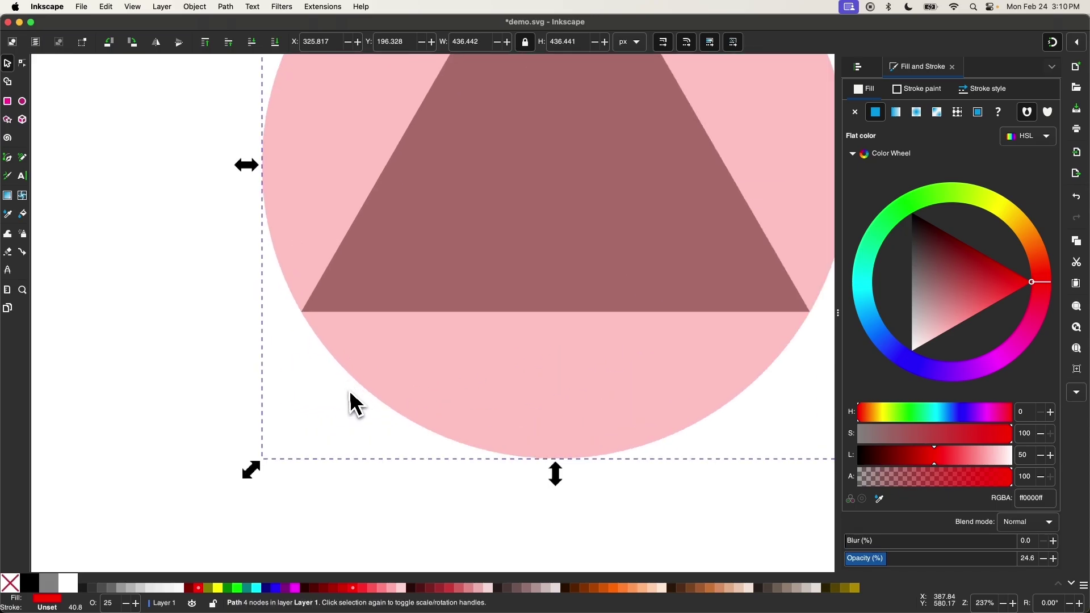
scroll(297, 279, up, 5)
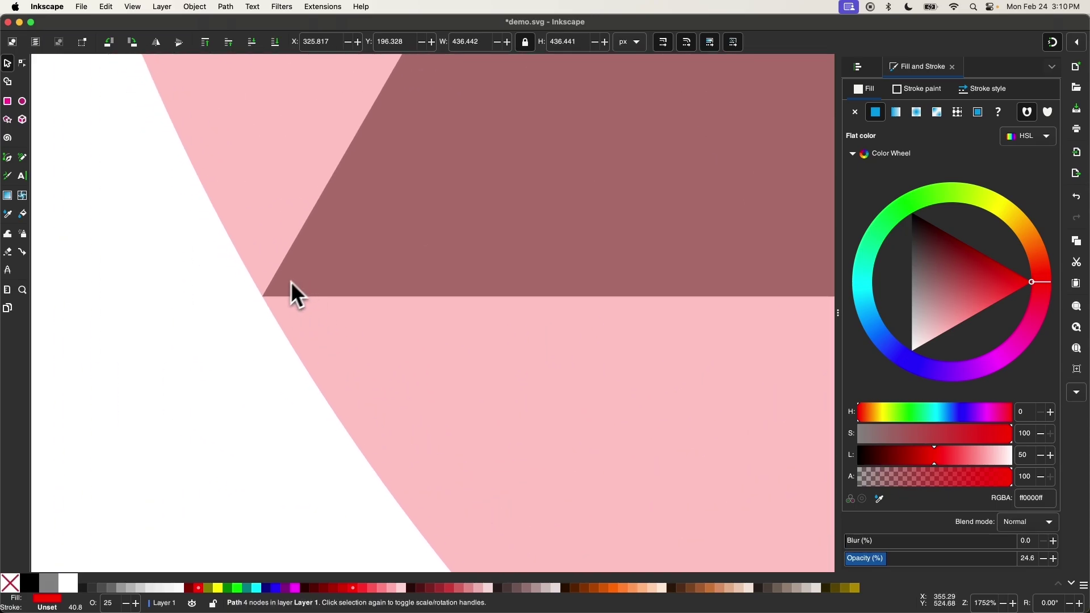
scroll(362, 381, down, 11)
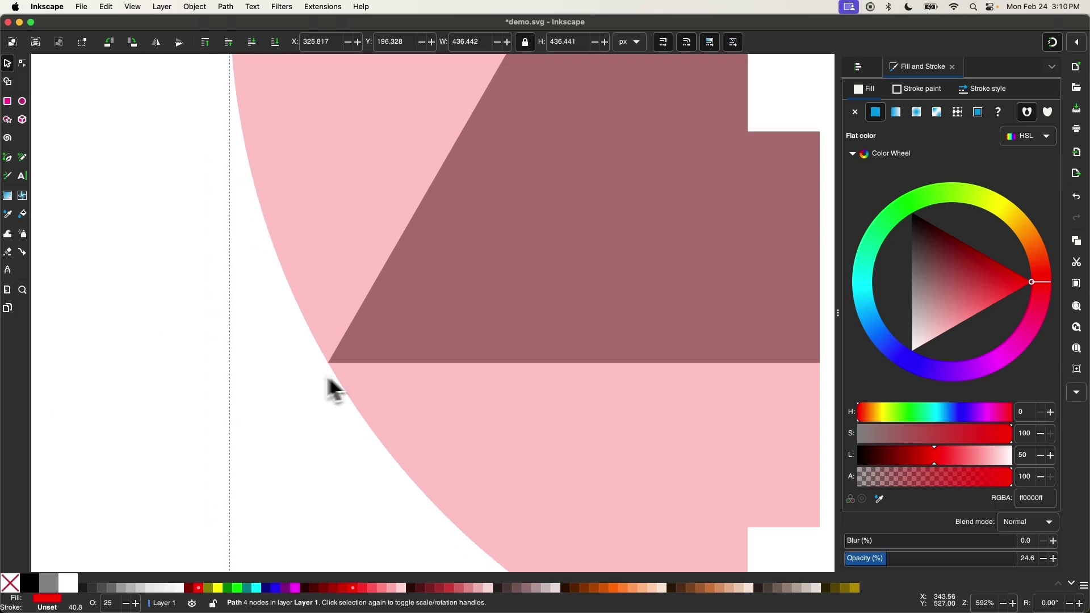
scroll(292, 384, down, 1)
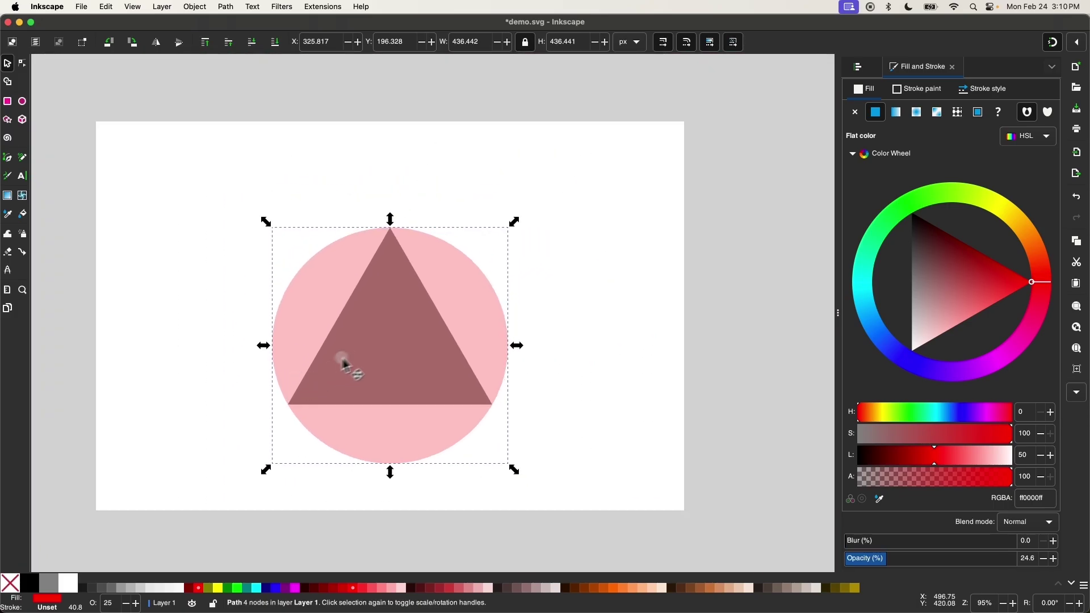
Delete the manually fitted circle, leaving only the triangle on the page.
click(341, 360)
scroll(370, 353, left, 2)
key(Delete)
scroll(399, 331, up, 1)
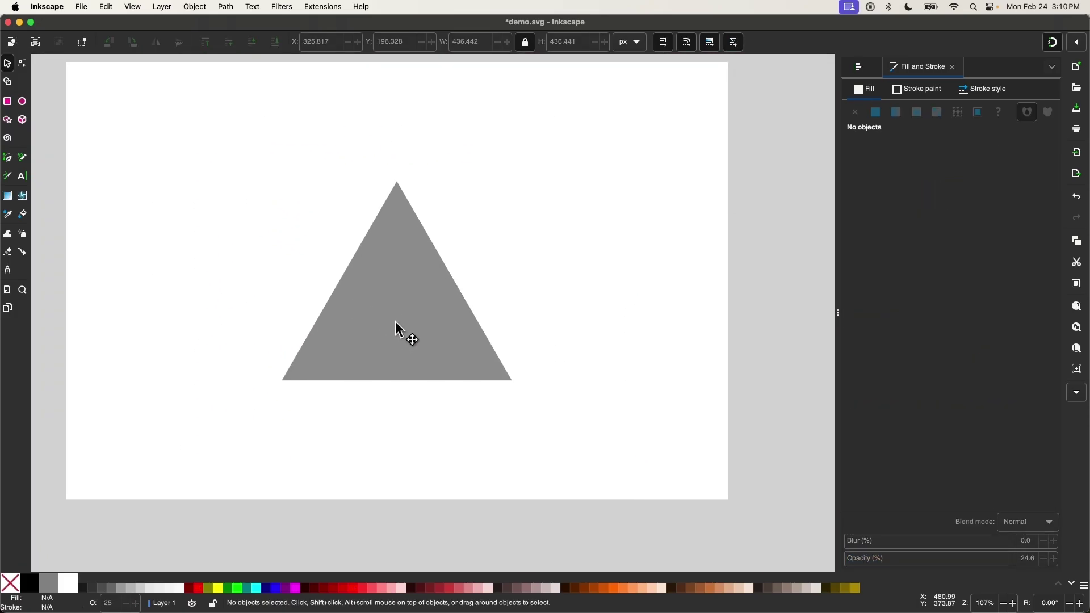
Construct a three-point circle through the triangle's lower-left corner, apex and lower-right corner with the geometric construction tool.
click(8, 271)
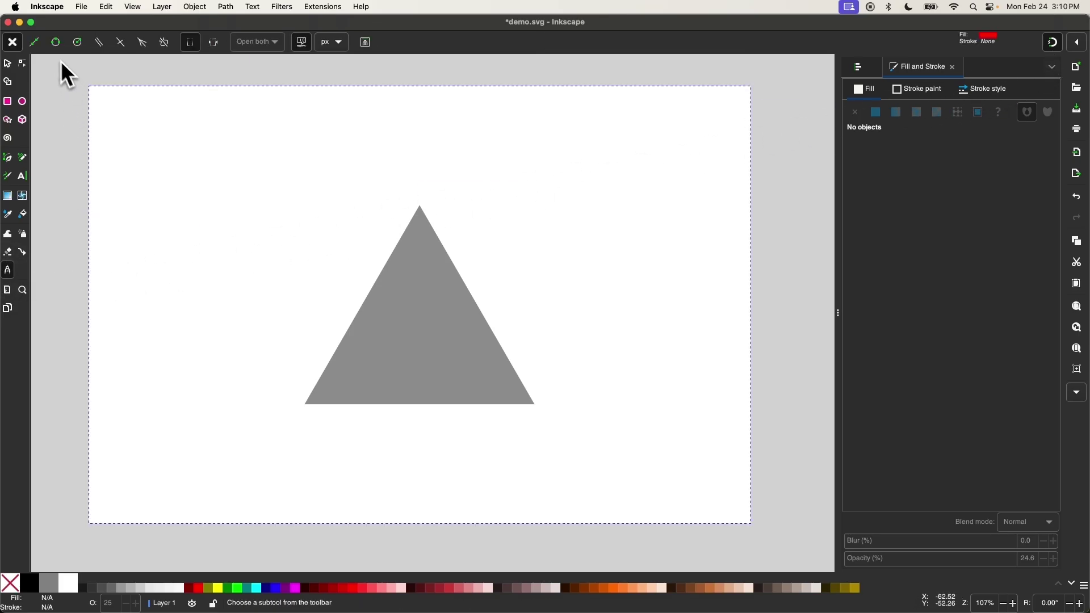
click(55, 43)
click(304, 405)
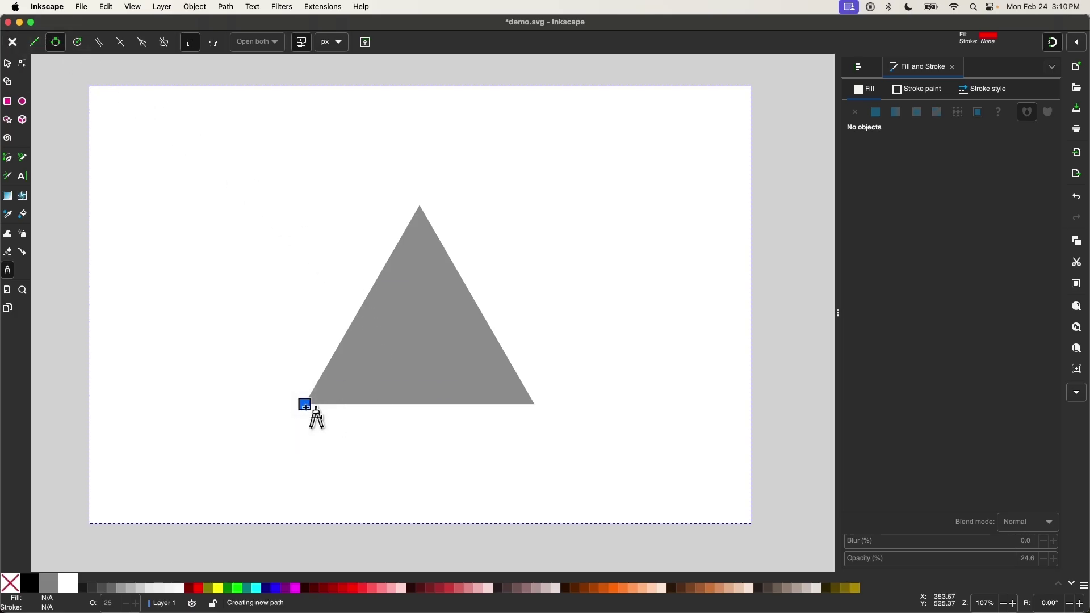
click(420, 205)
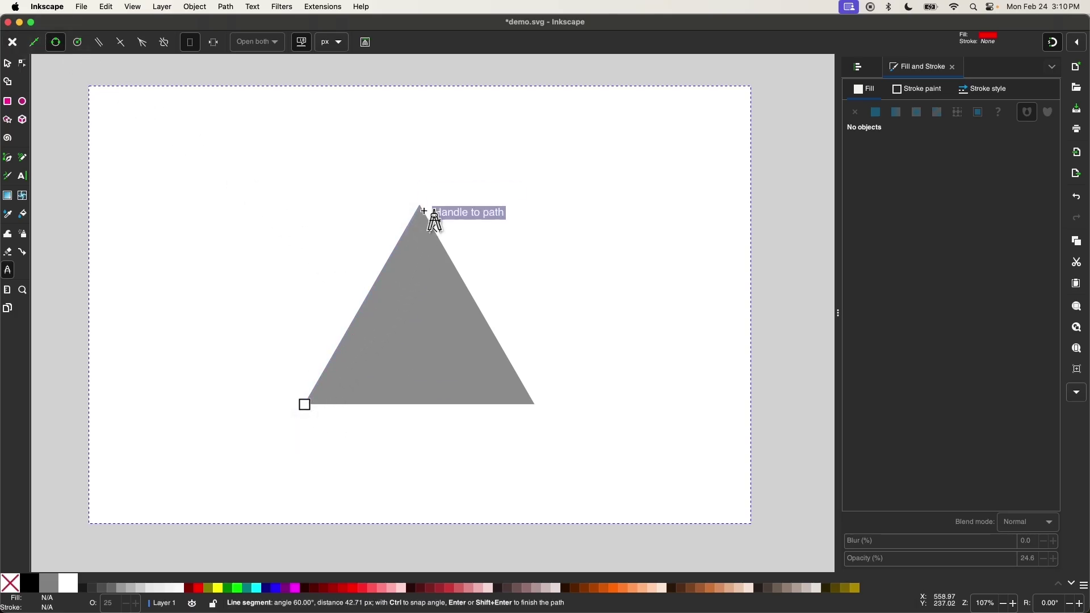
click(534, 406)
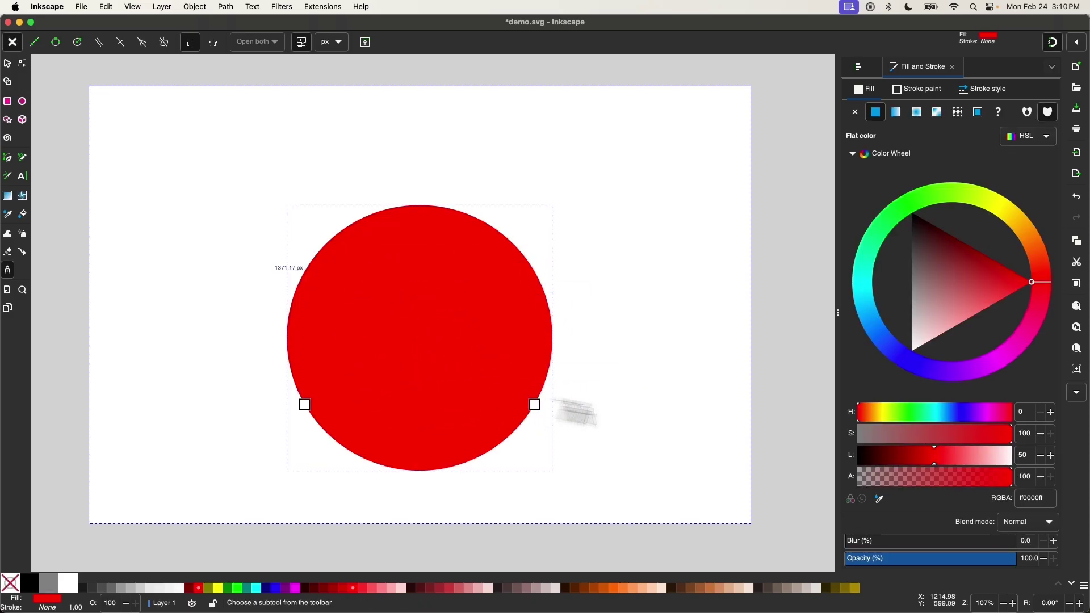
Lower the three-point circle's opacity to about 17.7% and check its fit against the triangle's corners.
drag(953, 559, 875, 561)
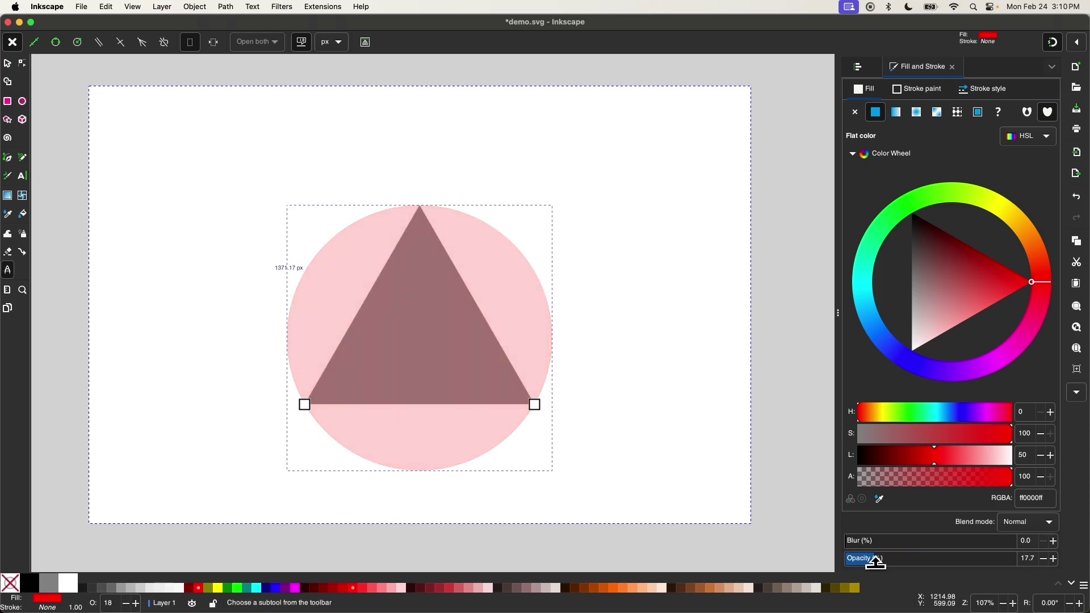
scroll(341, 358, right, 2)
scroll(341, 358, up, 2)
scroll(358, 352, up, 3)
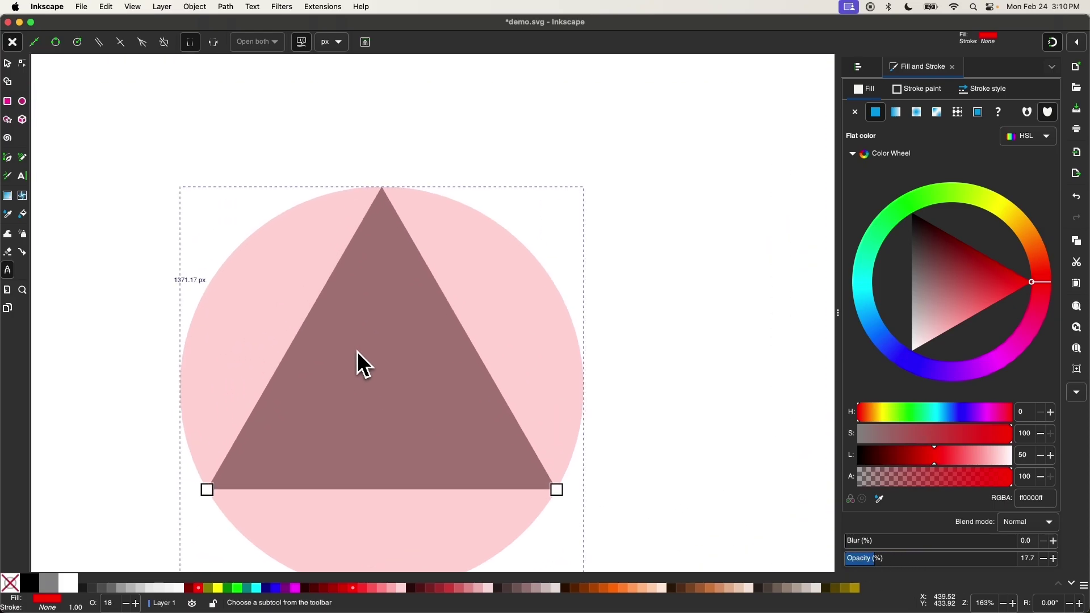
scroll(357, 352, down, 2)
scroll(358, 352, left, 1)
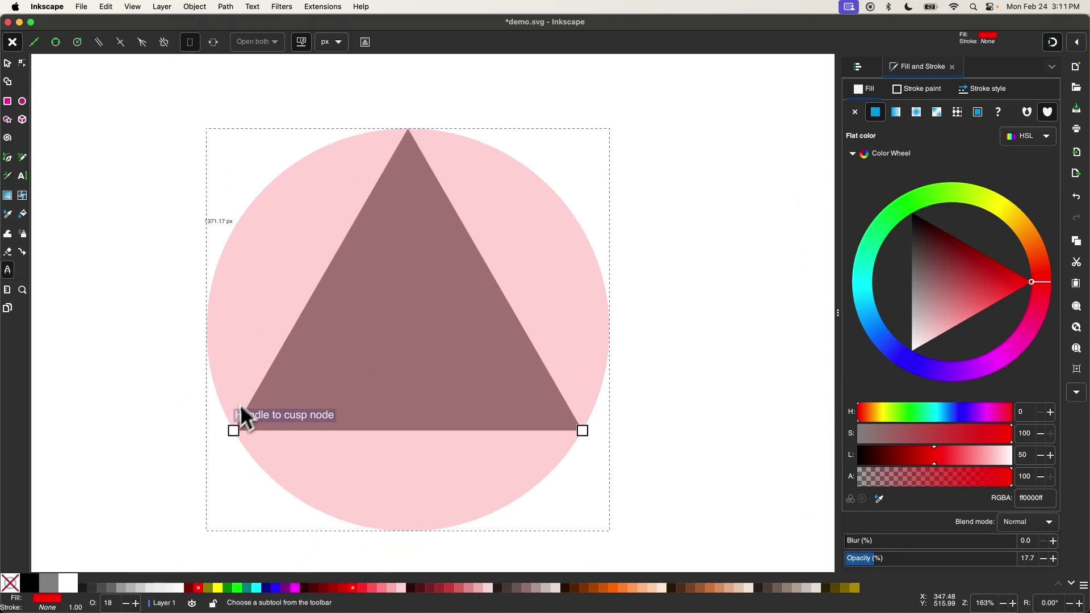
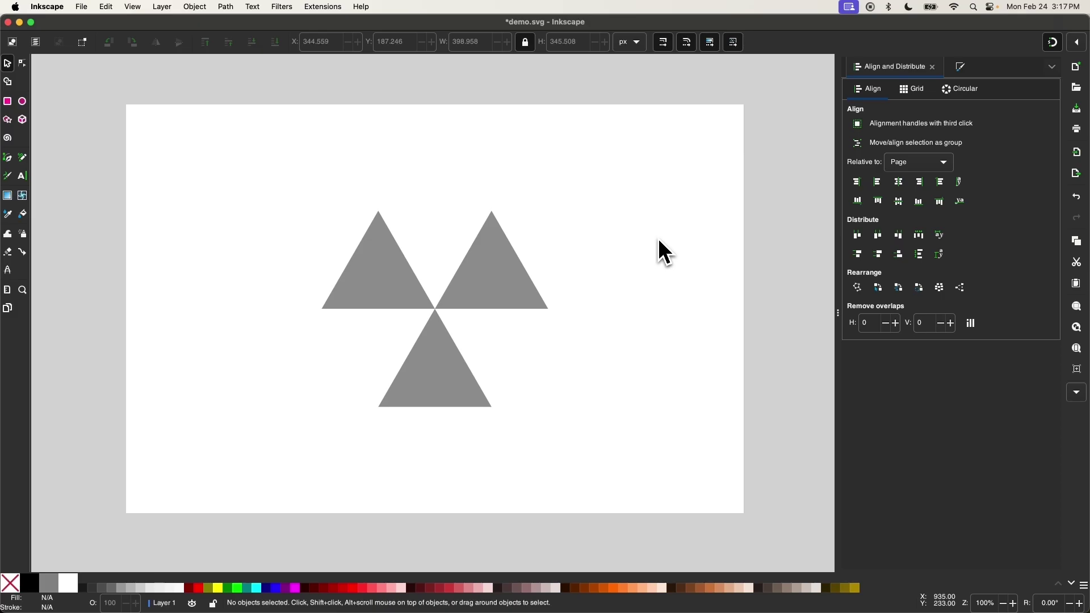
Construct a circle by centre and radius, centred on the three triangles' shared point and reaching the upper-right triangle's outer base corner.
scroll(488, 268, up, 2)
scroll(488, 267, left, 1)
scroll(489, 268, down, 1)
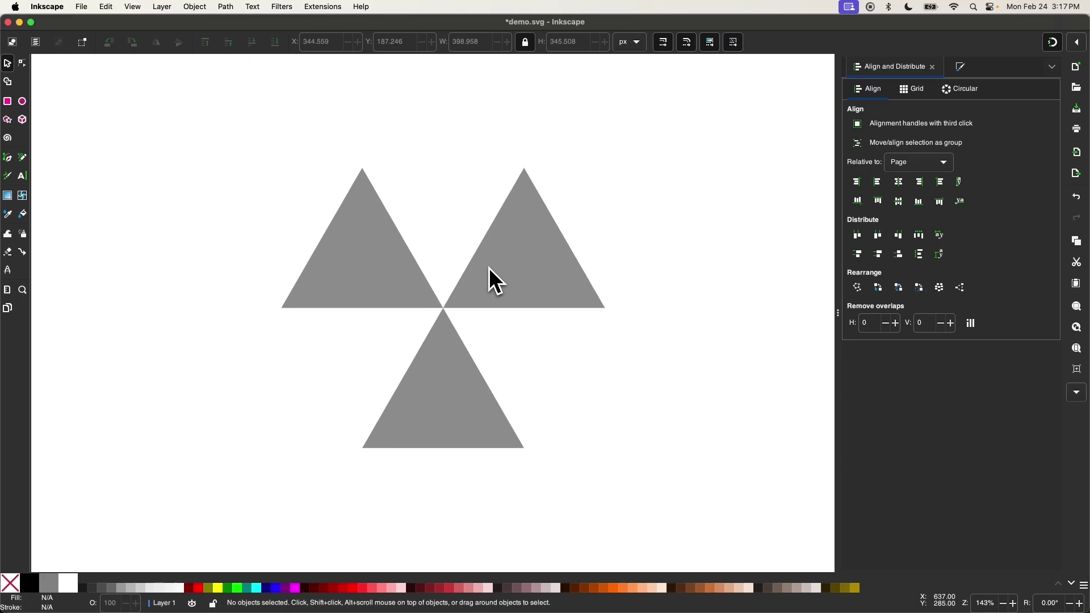
scroll(400, 296, up, 1)
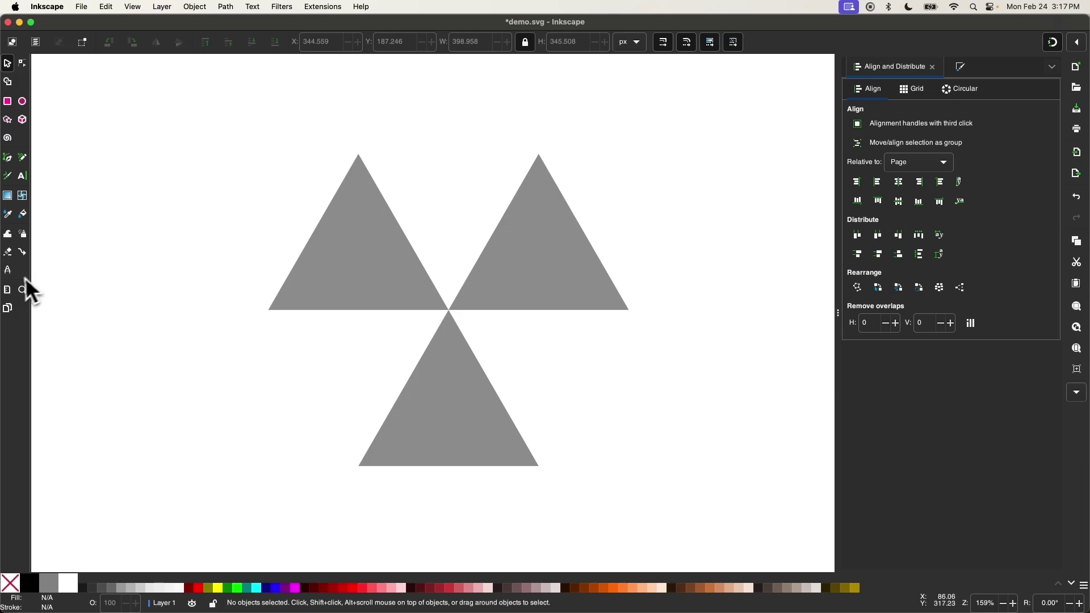
click(8, 270)
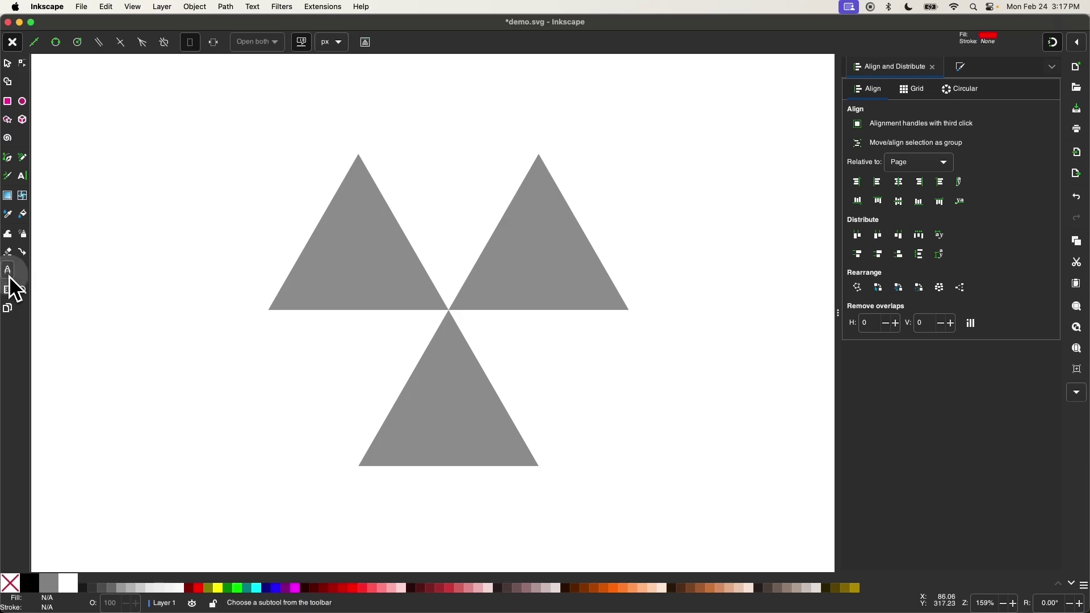
click(75, 48)
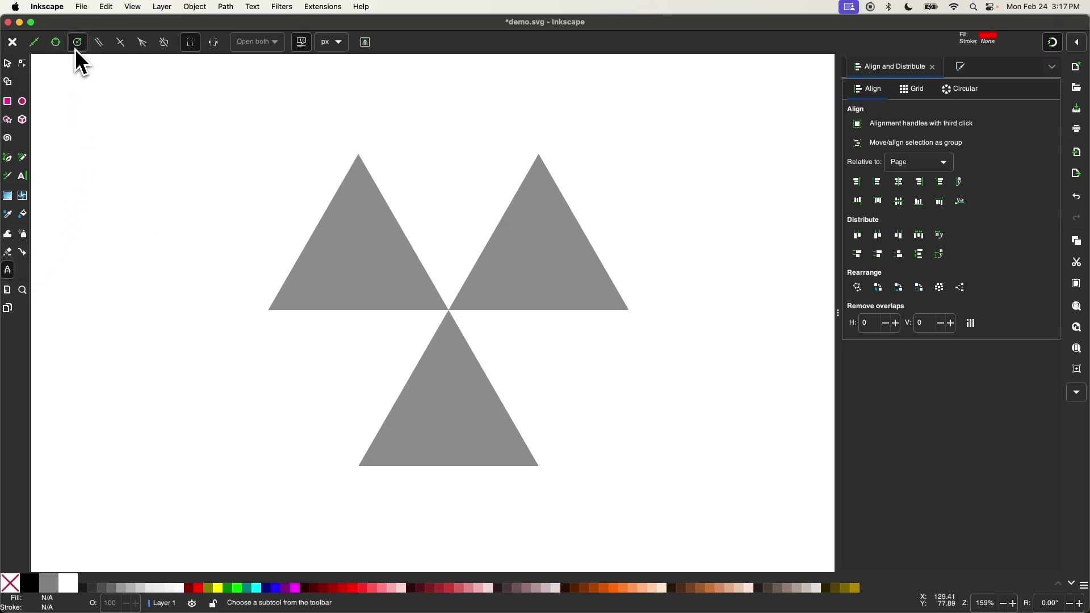
click(448, 311)
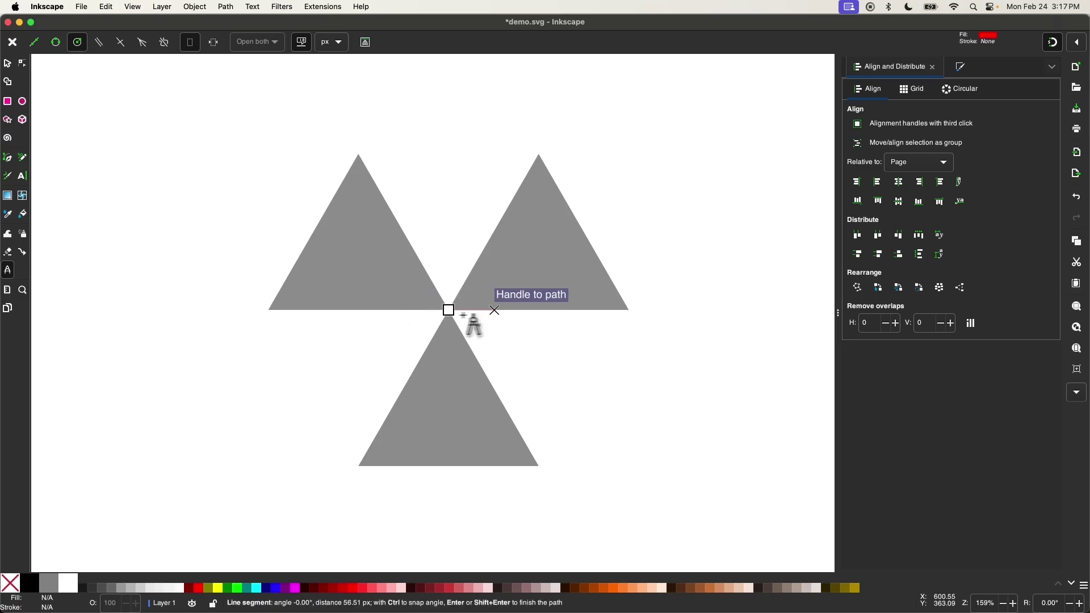
click(629, 310)
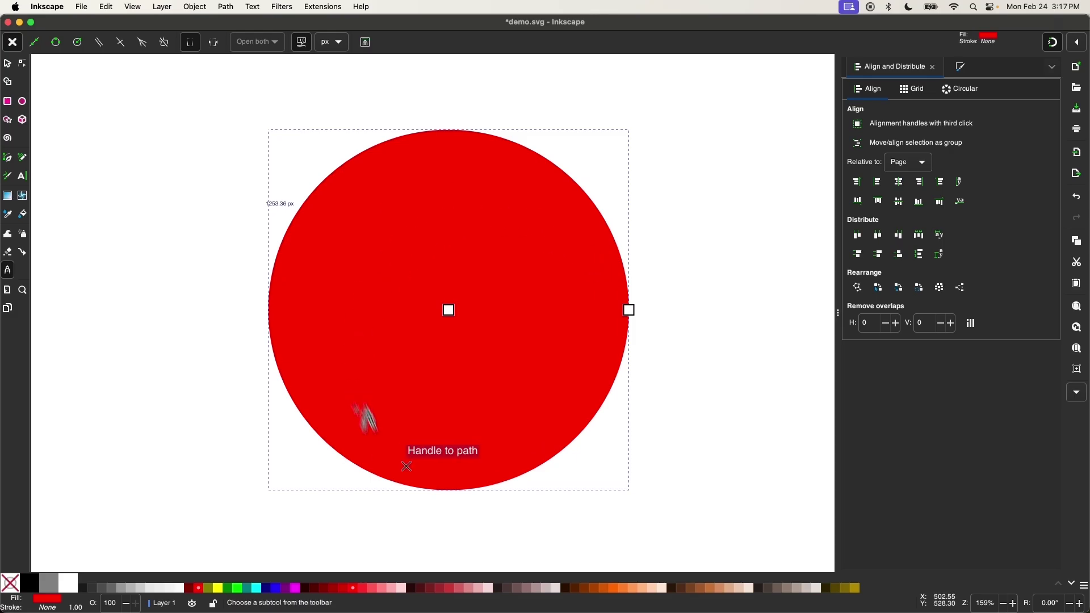
Lower the centre-and-radius circle's opacity to about 22.6% and inspect how it meets the triangles' outer corners.
click(966, 68)
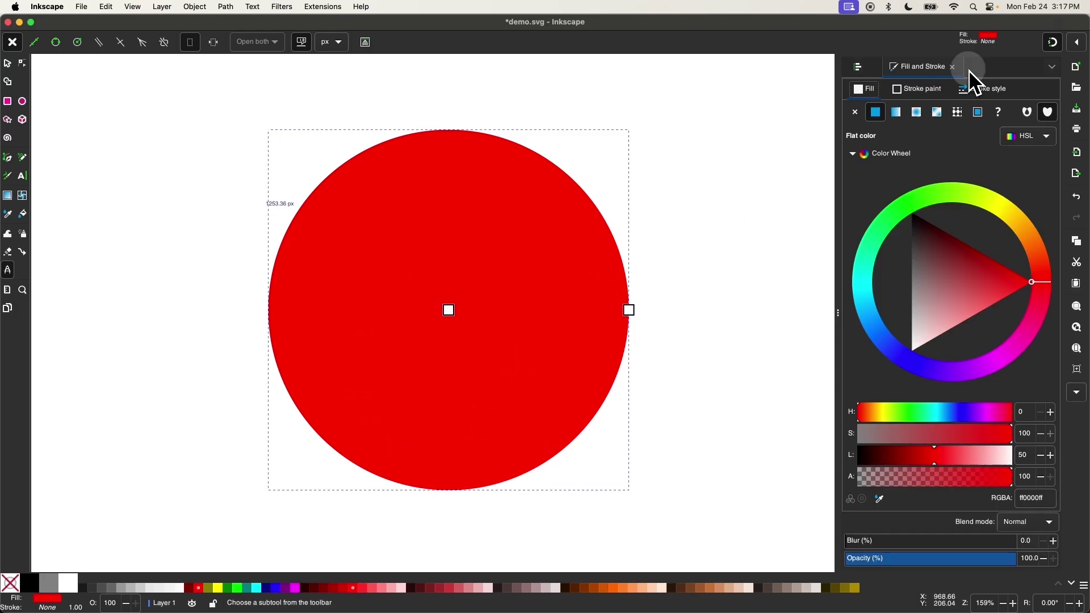
drag(930, 551, 888, 561)
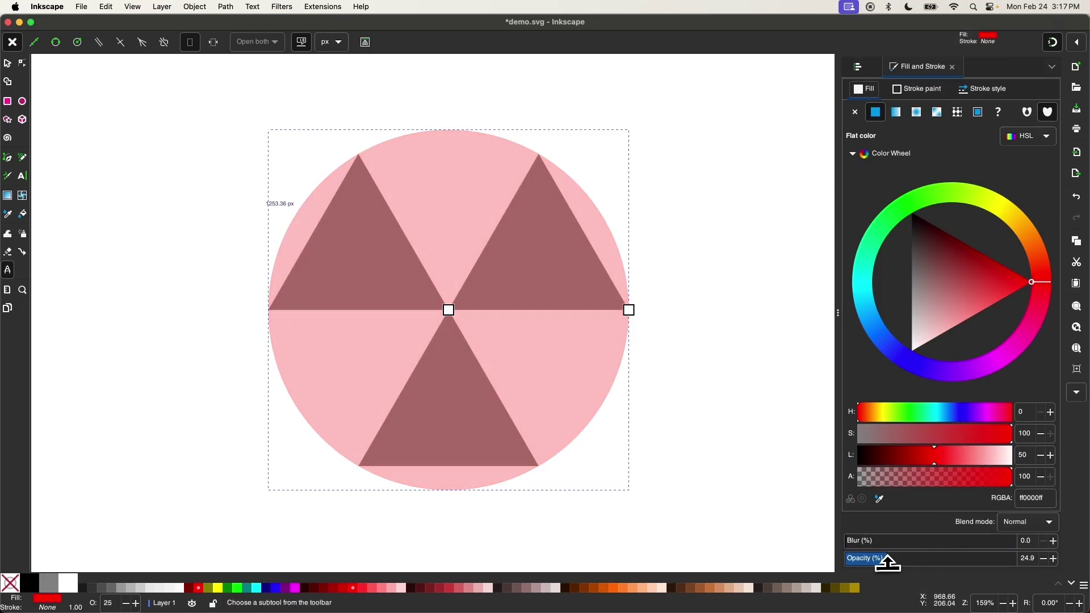
click(7, 63)
scroll(356, 198, up, 3)
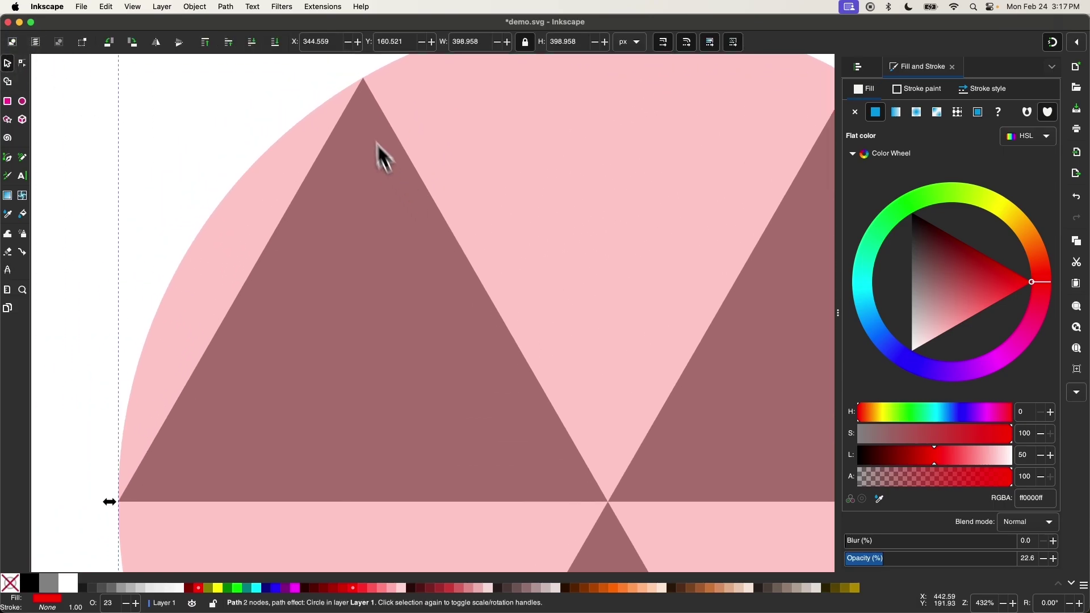
scroll(202, 363, down, 10)
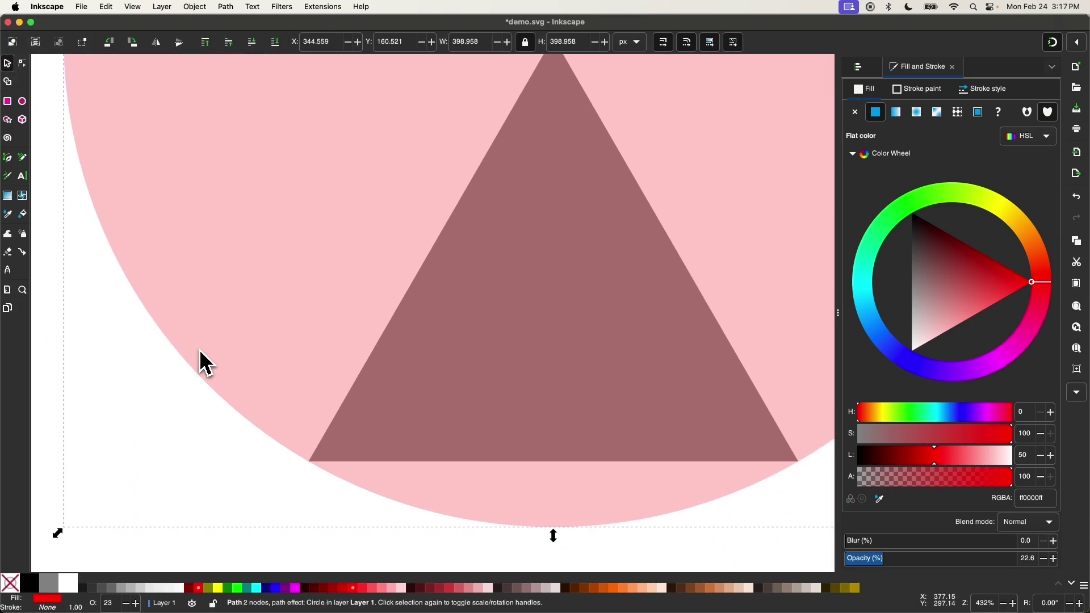
scroll(586, 354, down, 3)
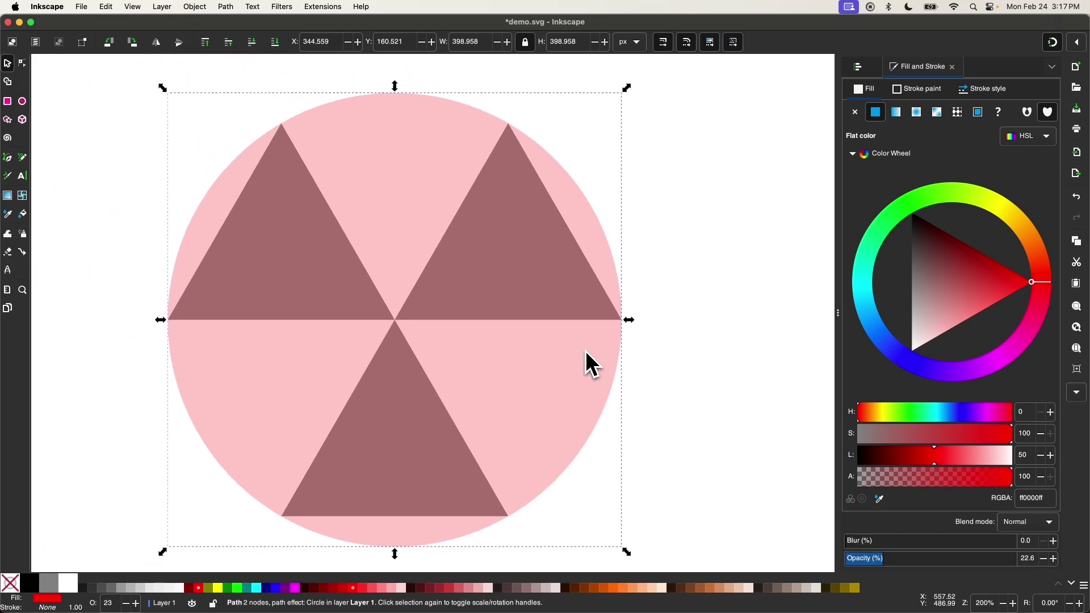
Snap the circle's radius node to the upper-right triangle's apex and its centre node to that triangle's outer base corner.
click(23, 63)
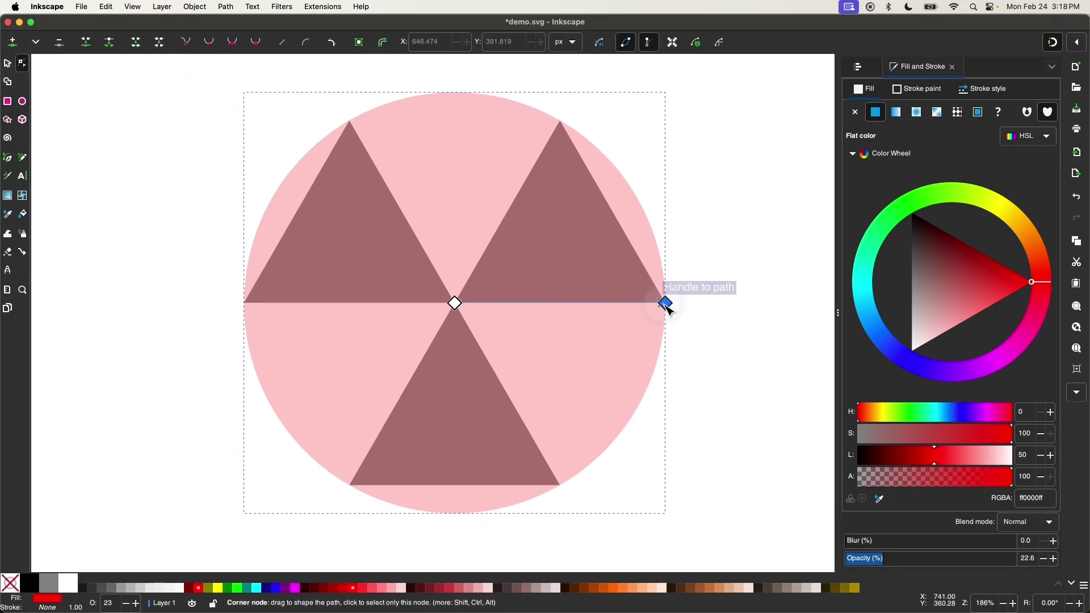
drag(665, 304, 562, 121)
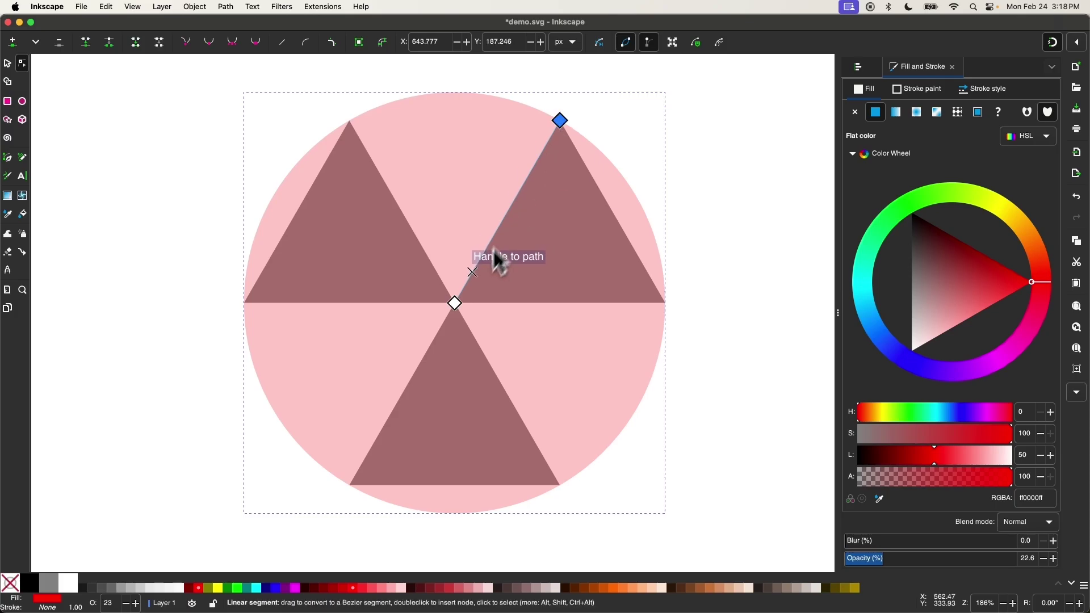
drag(461, 303, 669, 303)
scroll(540, 236, up, 5)
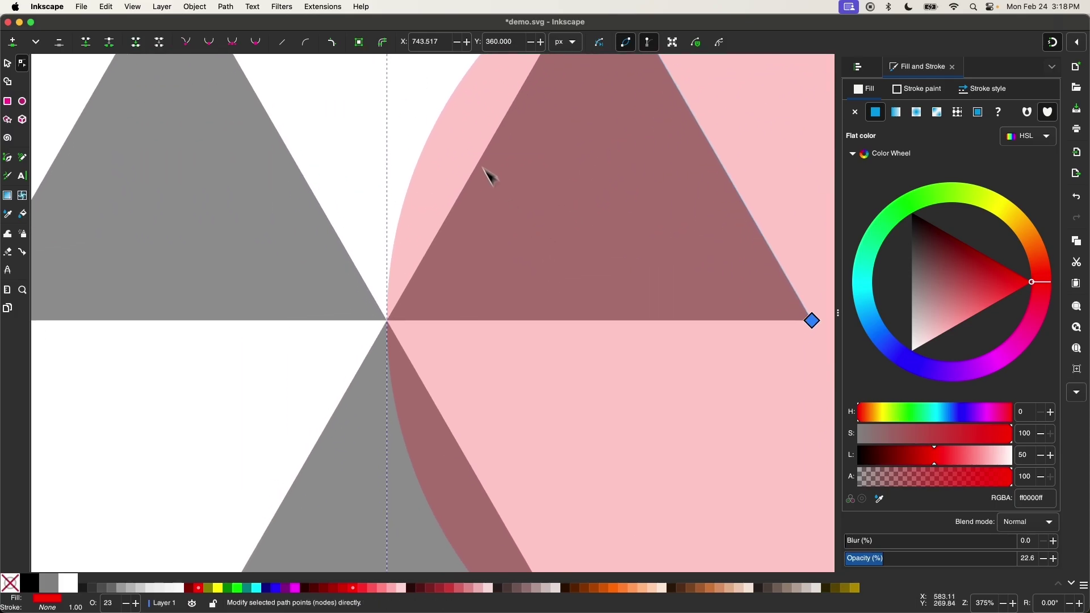
scroll(428, 445, down, 5)
scroll(428, 445, right, 2)
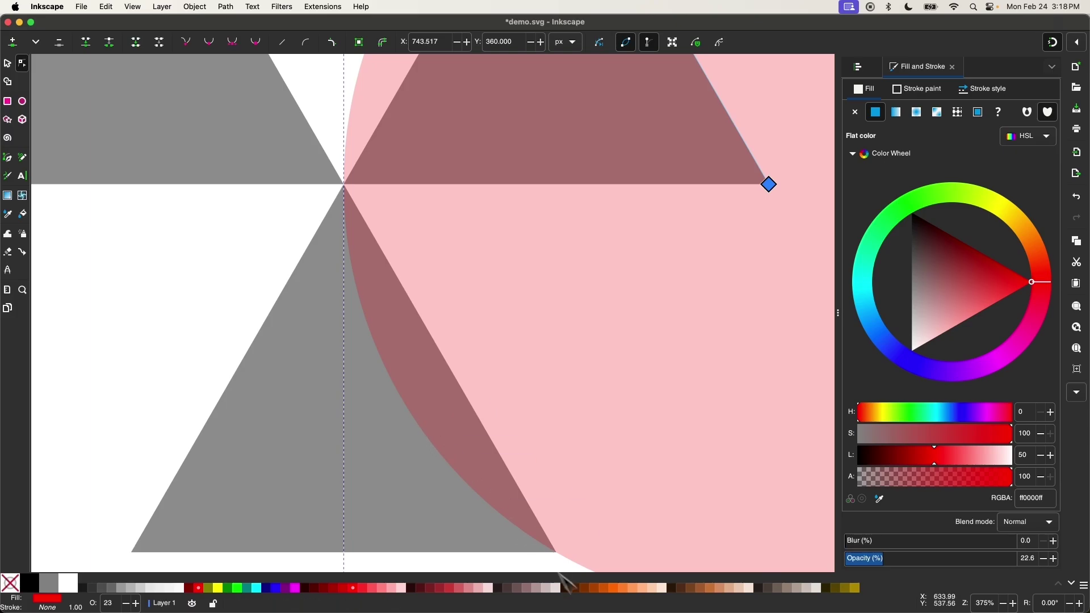
scroll(577, 508, down, 3)
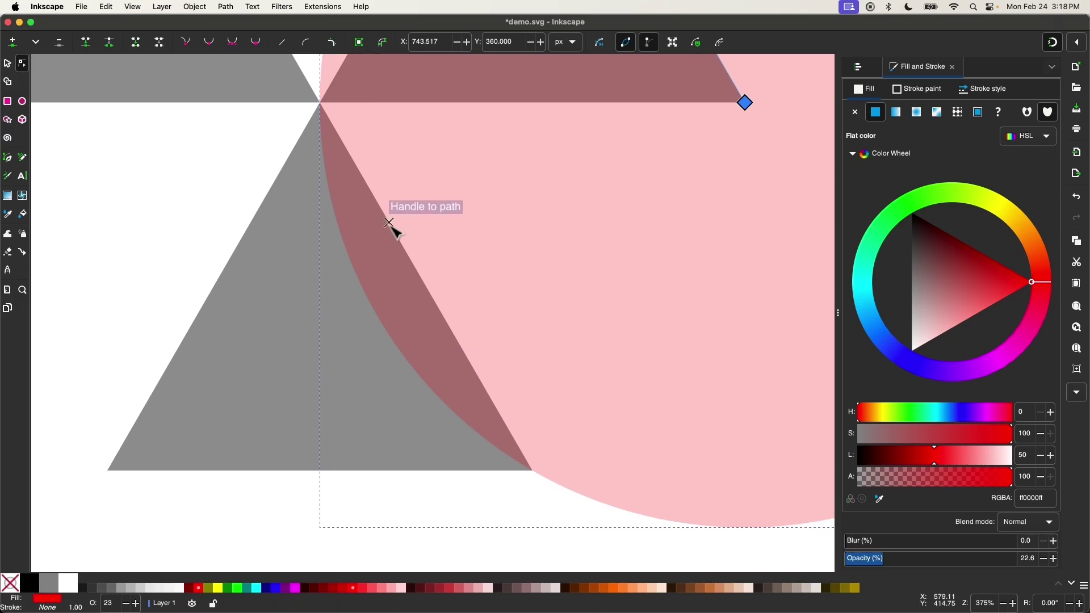
scroll(401, 225, down, 2)
scroll(401, 224, down, 3)
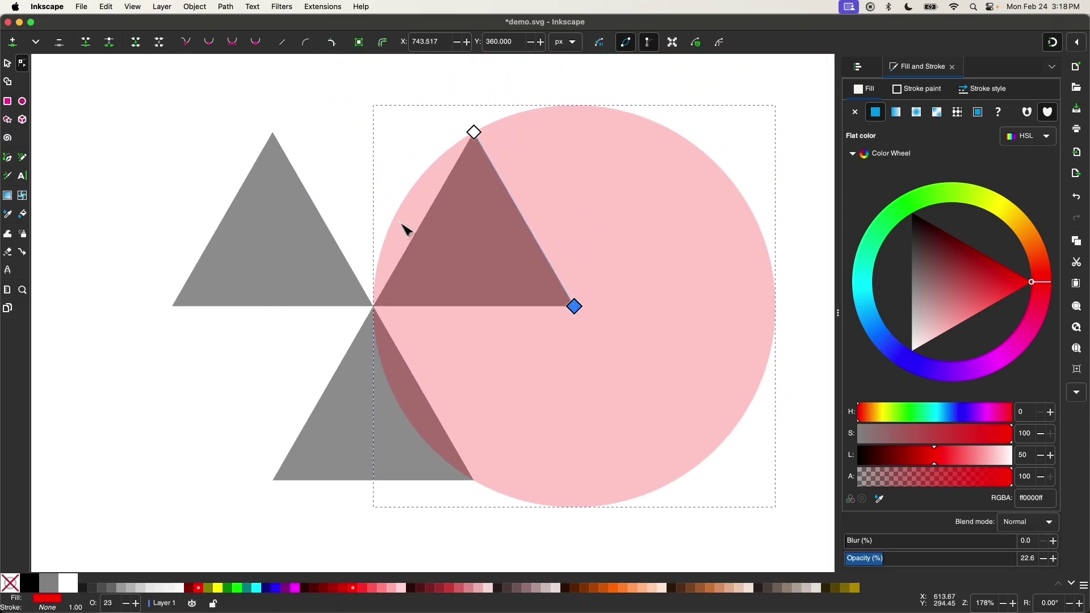
scroll(482, 255, up, 1)
scroll(482, 255, left, 1)
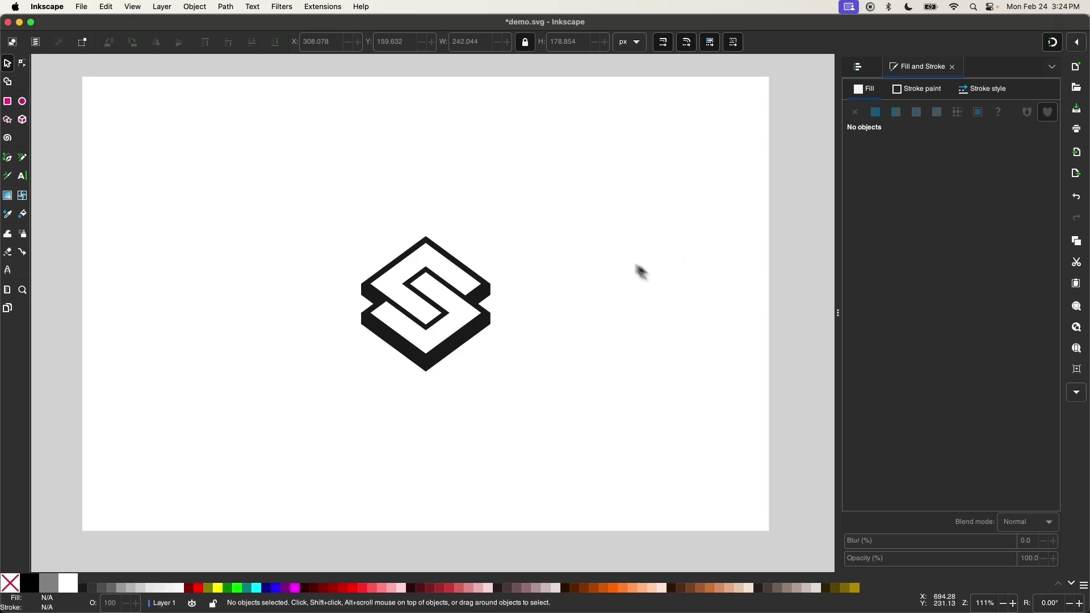
Construct a parallel line using the logo's lower-right outer edge, from its bottom corner to its right corner, as reference.
click(14, 271)
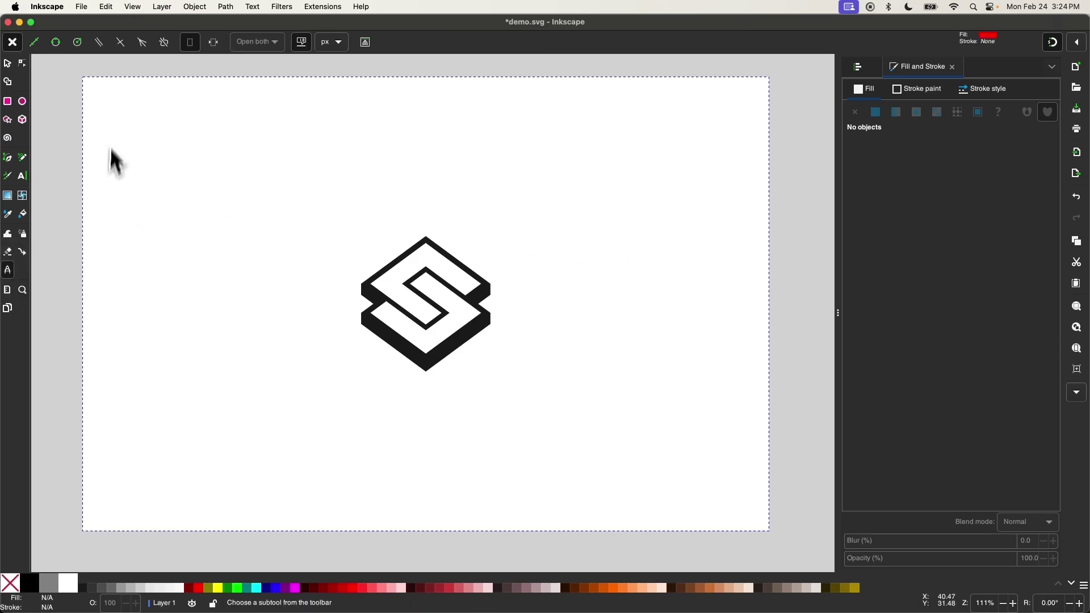
click(97, 45)
scroll(445, 275, up, 3)
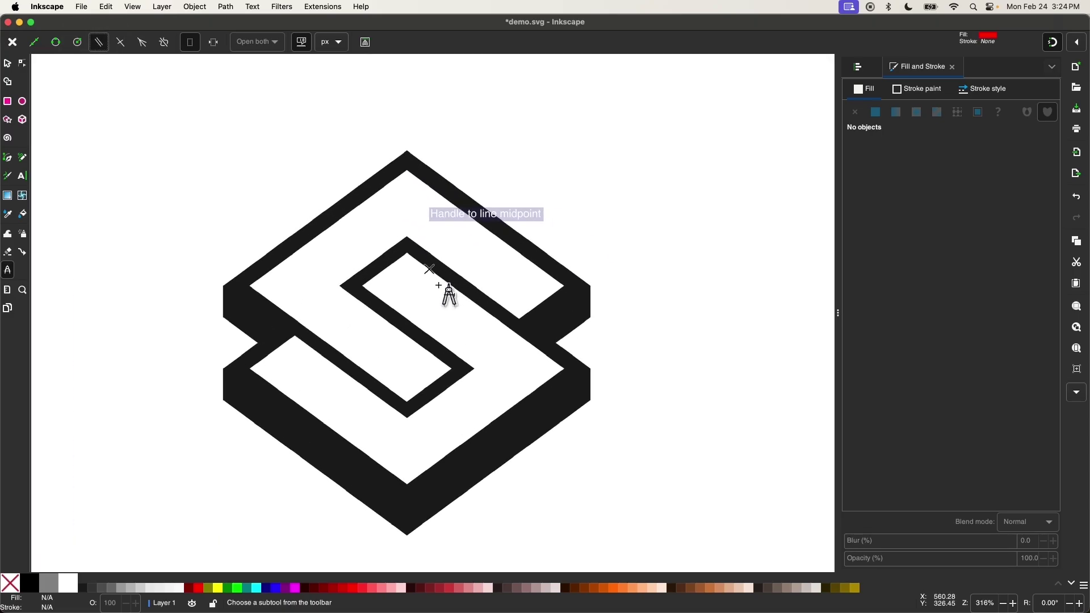
scroll(448, 296, down, 3)
scroll(449, 295, right, 1)
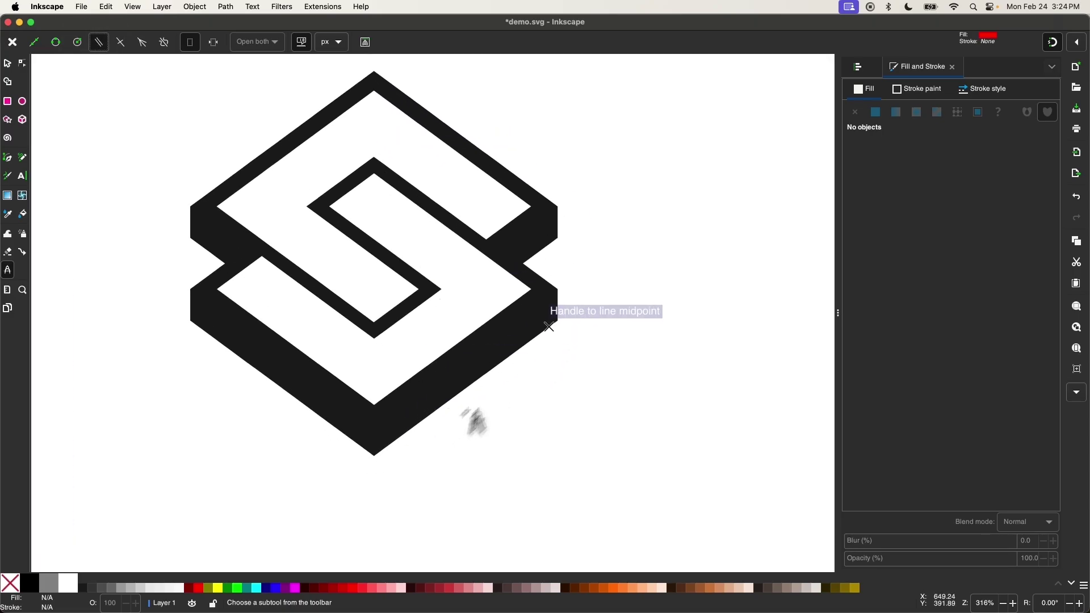
click(375, 457)
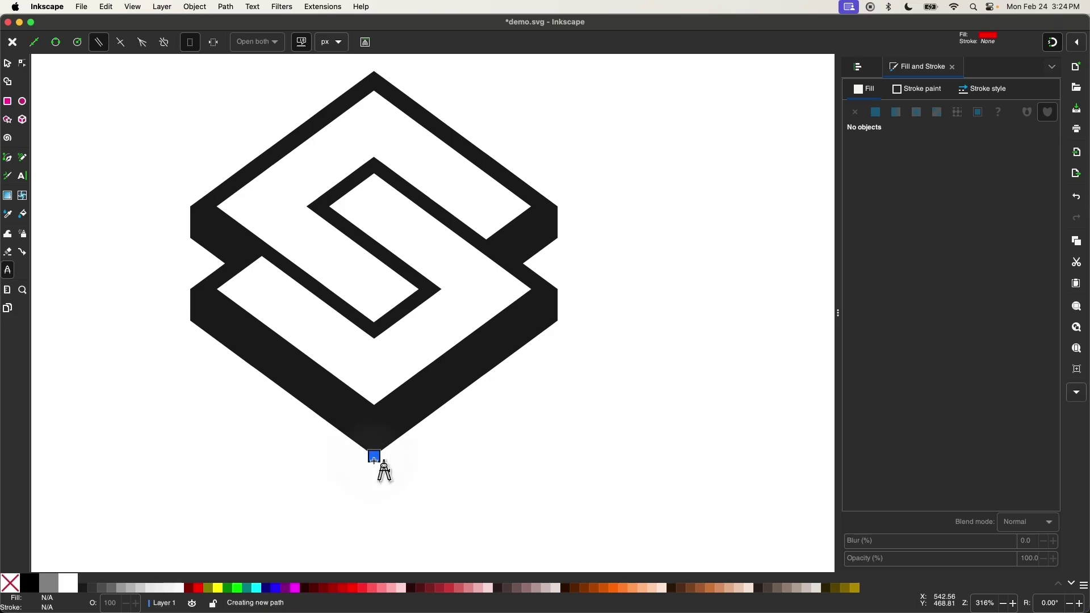
click(559, 322)
key(Return)
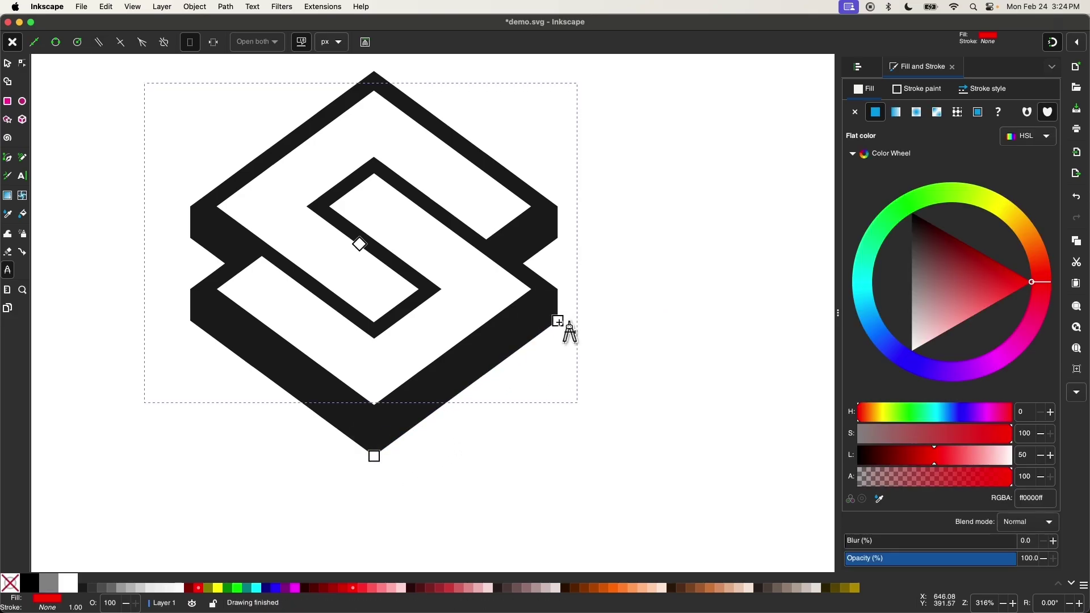
Apply a black stroke to the constructed parallel line.
scroll(560, 318, down, 2)
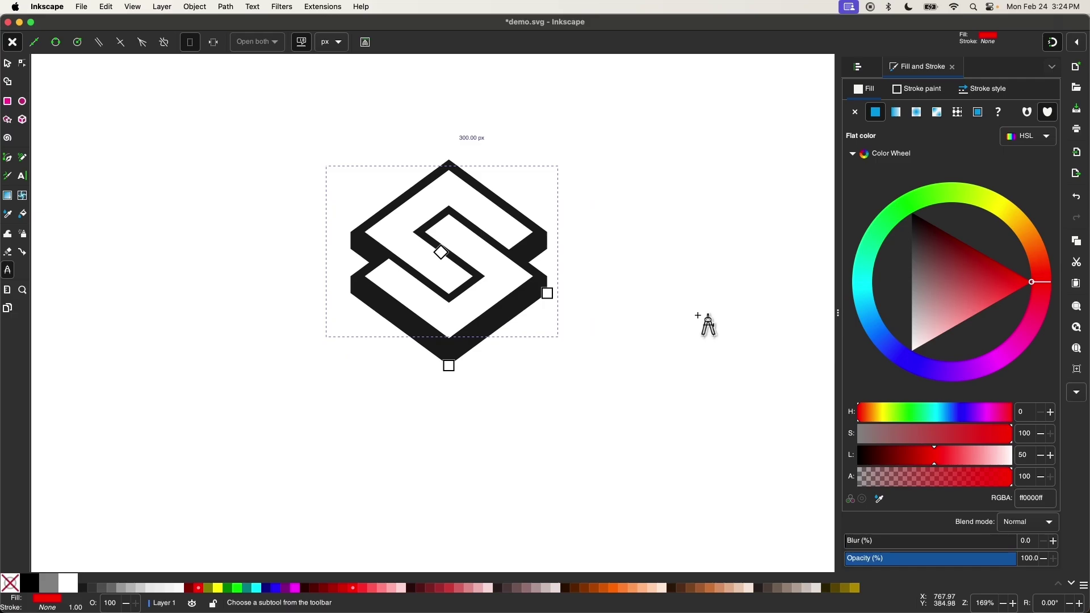
shift+click(33, 585)
scroll(591, 333, up, 2)
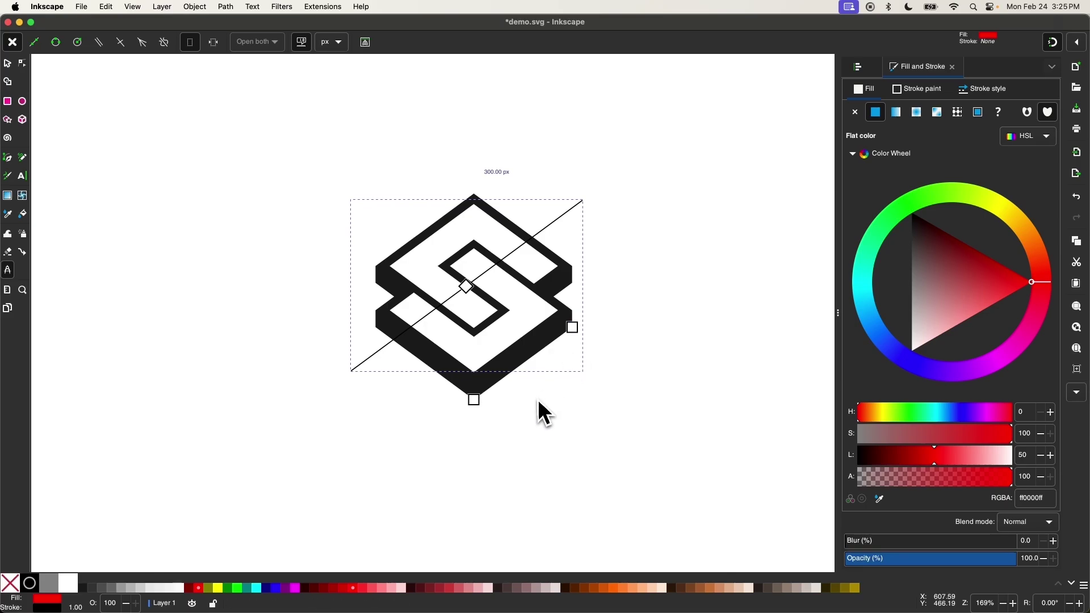
Move the parallel line's midpoint node to the upper left of the logo, and adjust its two reference nodes on the logo's lower-right edge.
click(23, 63)
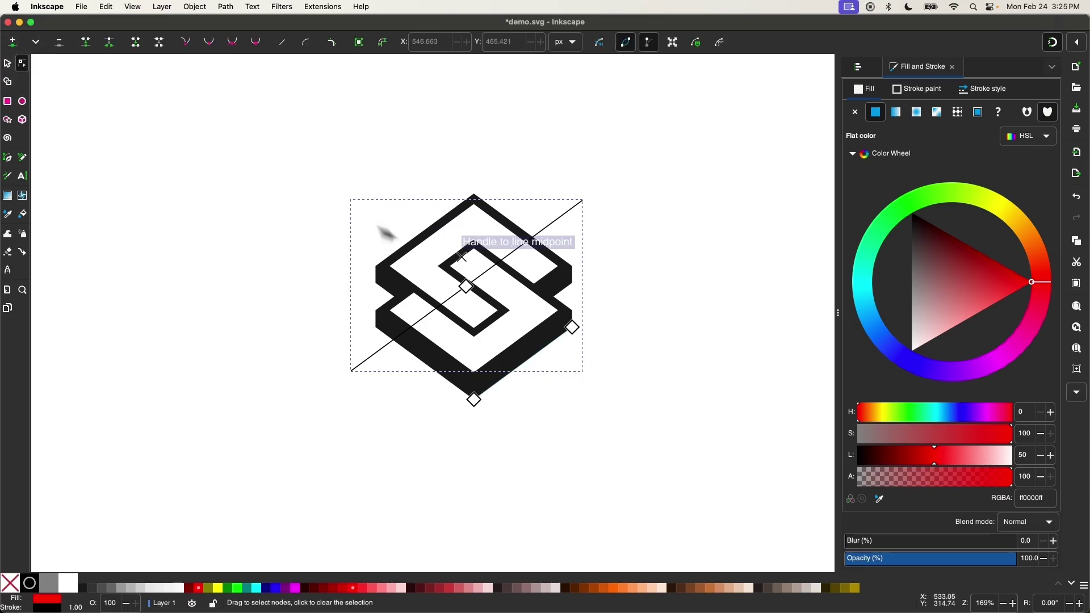
drag(470, 288, 337, 191)
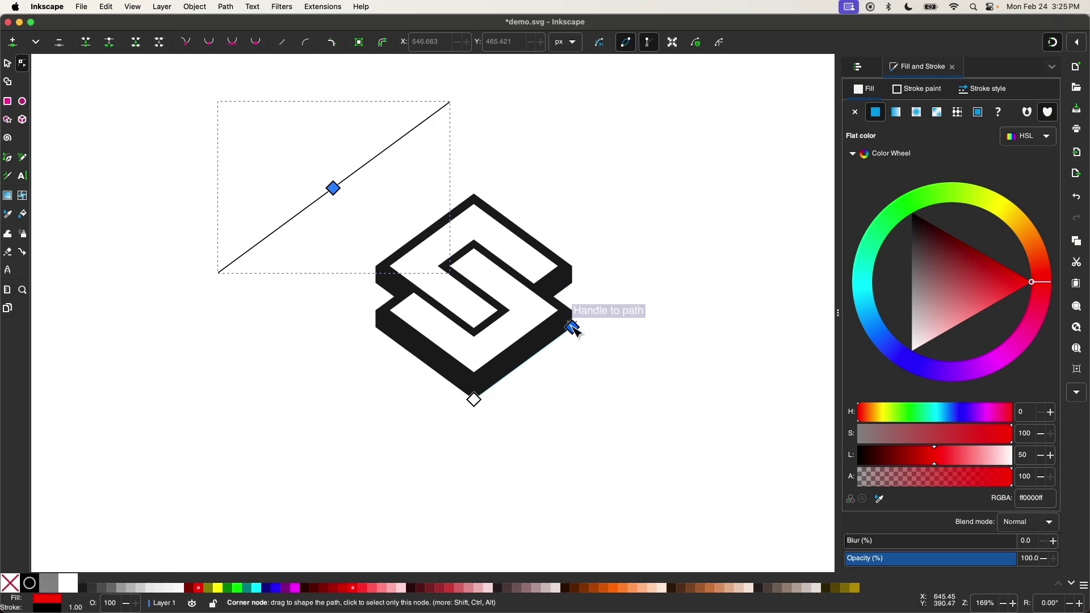
mouse_move(572, 327)
mouse_down()
mouse_move(574, 365)
mouse_move(540, 427)
mouse_move(556, 344)
mouse_move(574, 326)
mouse_move(572, 335)
mouse_up()
mouse_move(491, 418)
mouse_down()
mouse_move(577, 440)
mouse_move(652, 370)
mouse_move(617, 267)
mouse_move(689, 348)
mouse_move(526, 436)
mouse_move(487, 407)
mouse_up()
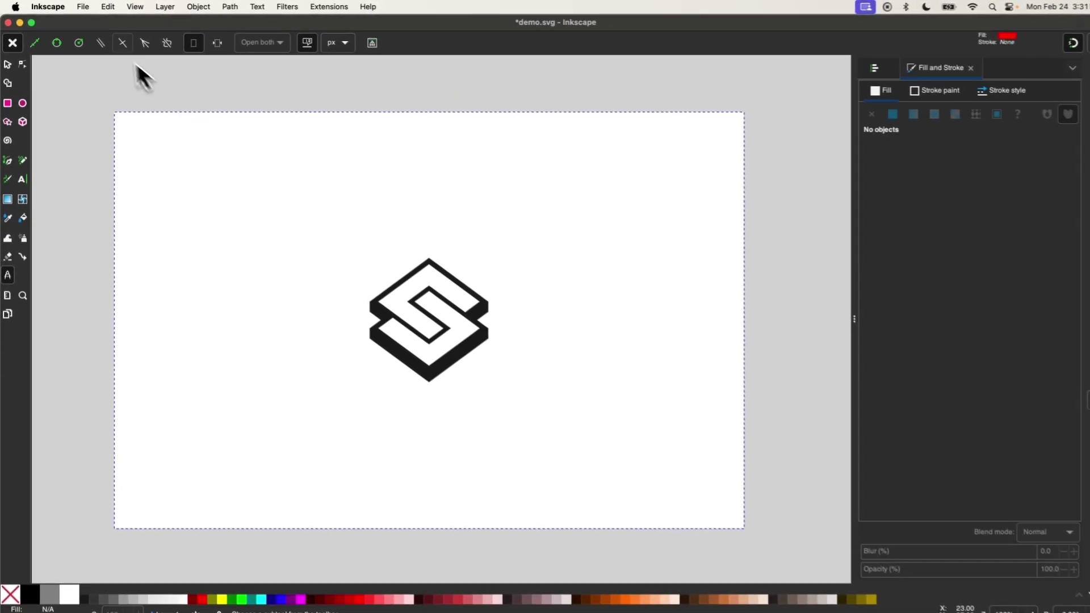
Construct a perpendicular bisector of the logo's lower-right outer edge, between its bottom corner and right corner.
scroll(426, 335, up, 5)
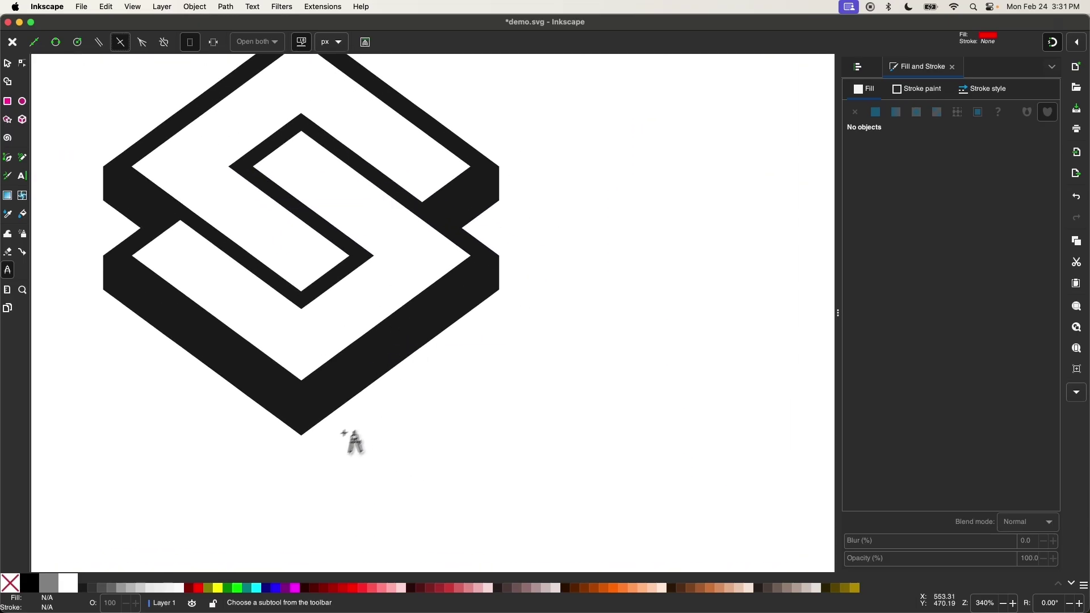
click(301, 436)
double_click(489, 296)
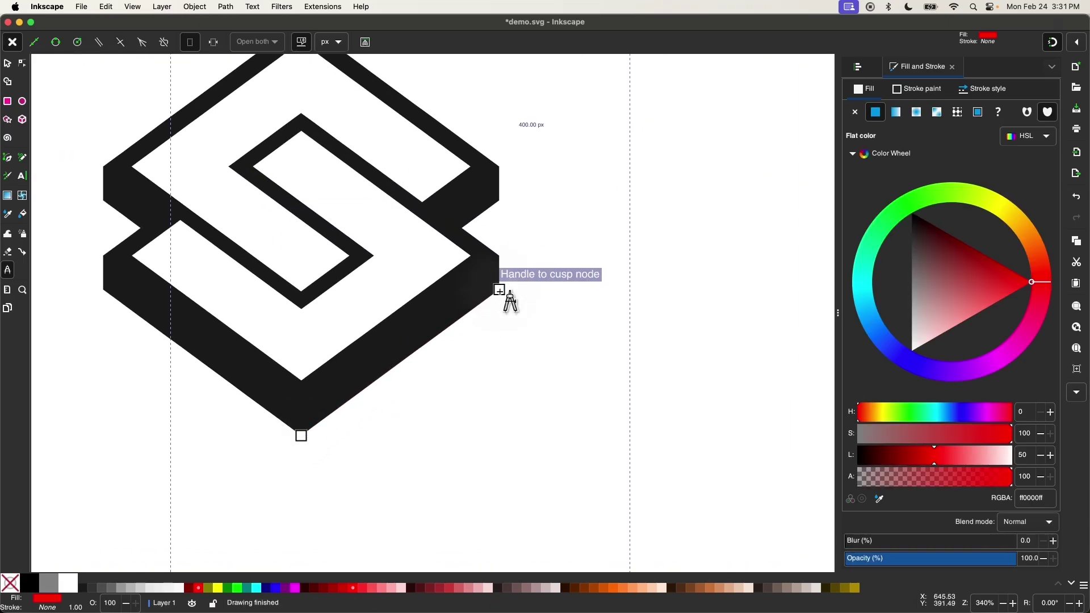
scroll(590, 344, down, 3)
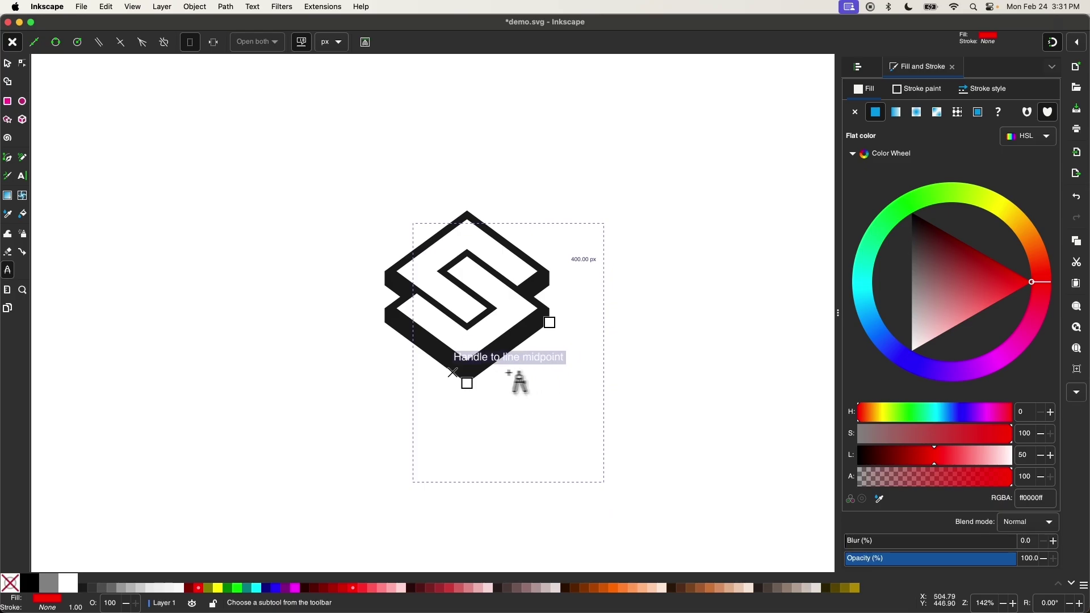
Apply a black stroke to the perpendicular bisector.
shift+click(45, 591)
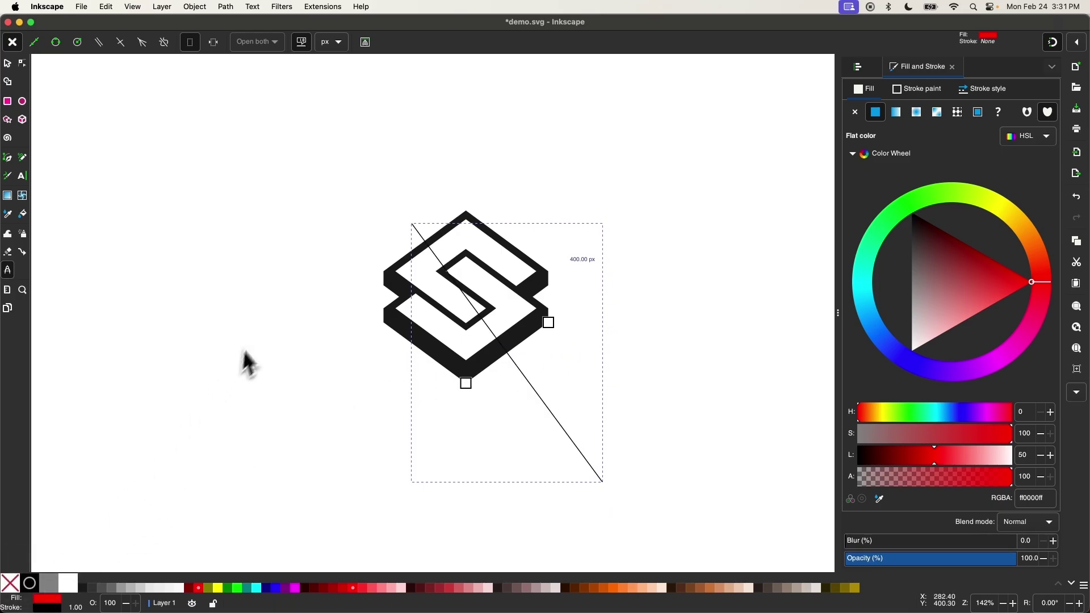
scroll(252, 352, right, 3)
scroll(252, 352, up, 1)
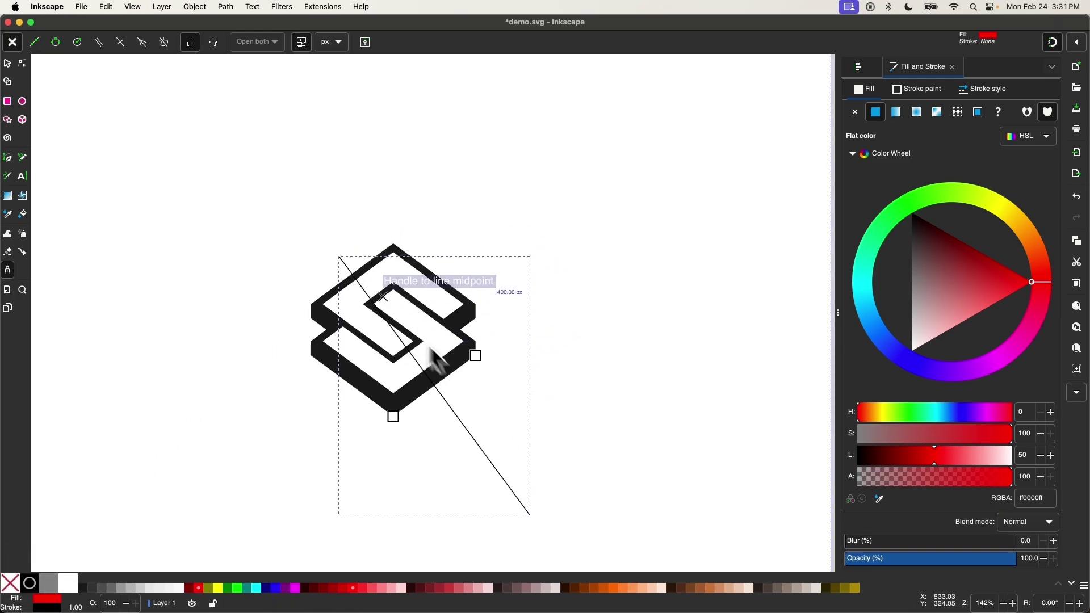
Move the perpendicular bisector's two reference nodes off the logo to several positions on the canvas to reposition and re-angle the line.
click(22, 63)
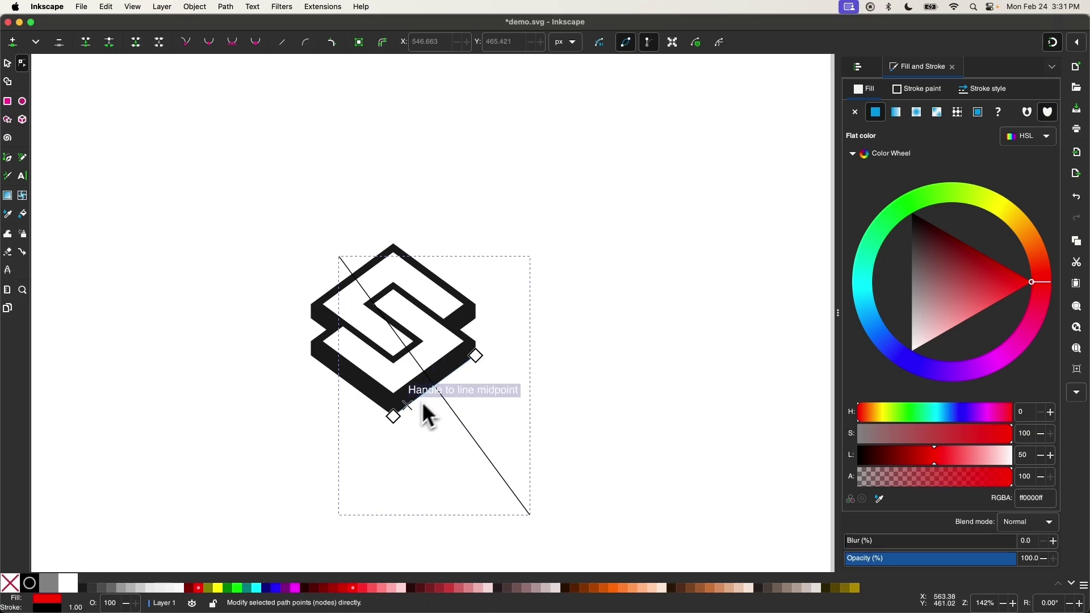
drag(396, 416, 670, 188)
drag(487, 360, 477, 232)
key(ctrl+a)
click(647, 286)
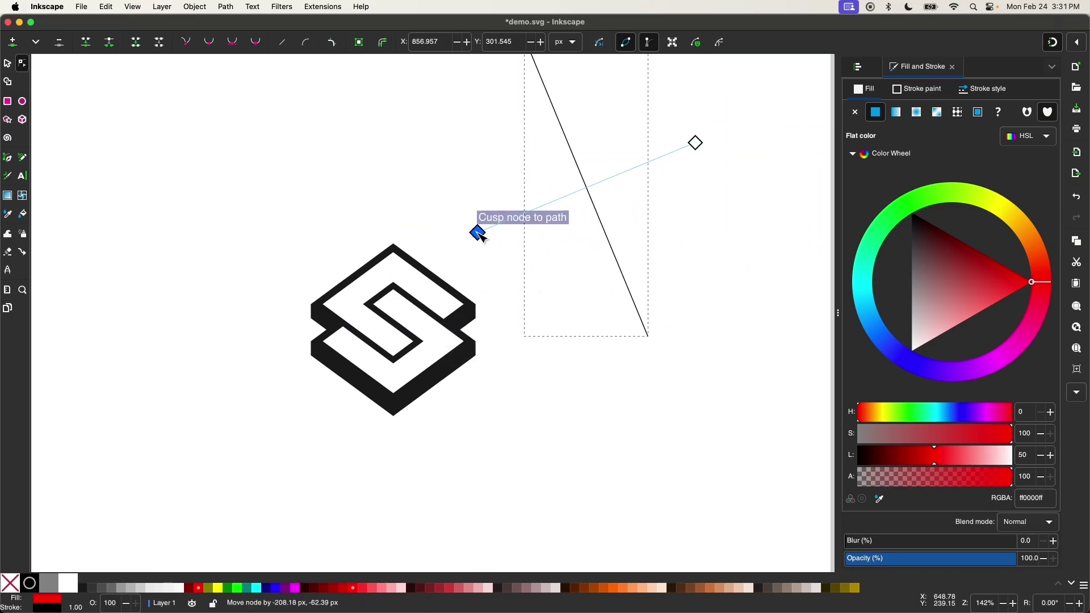
drag(696, 143, 665, 333)
drag(478, 232, 506, 268)
drag(682, 342, 694, 209)
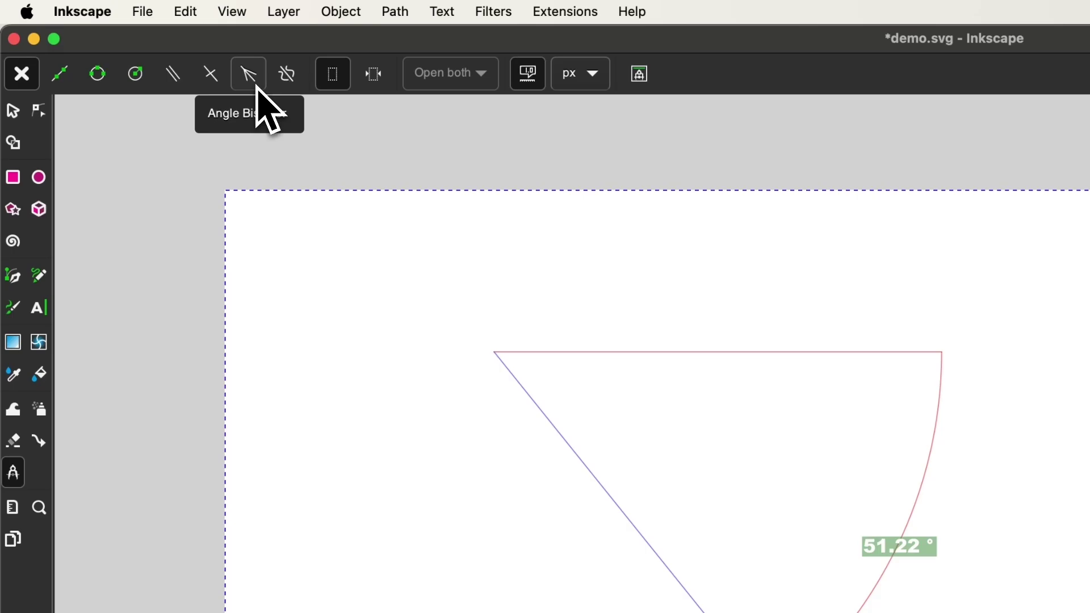
Construct an angle bisector from the blue line's lower end, the shared vertex and the red line's right end, with a black stroke.
click(250, 75)
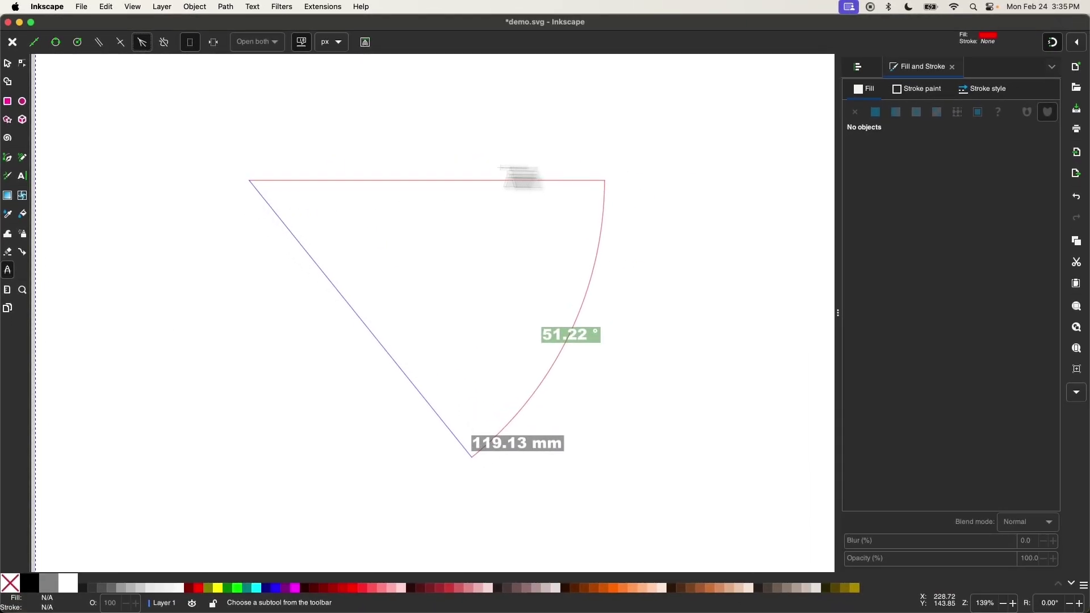
click(472, 458)
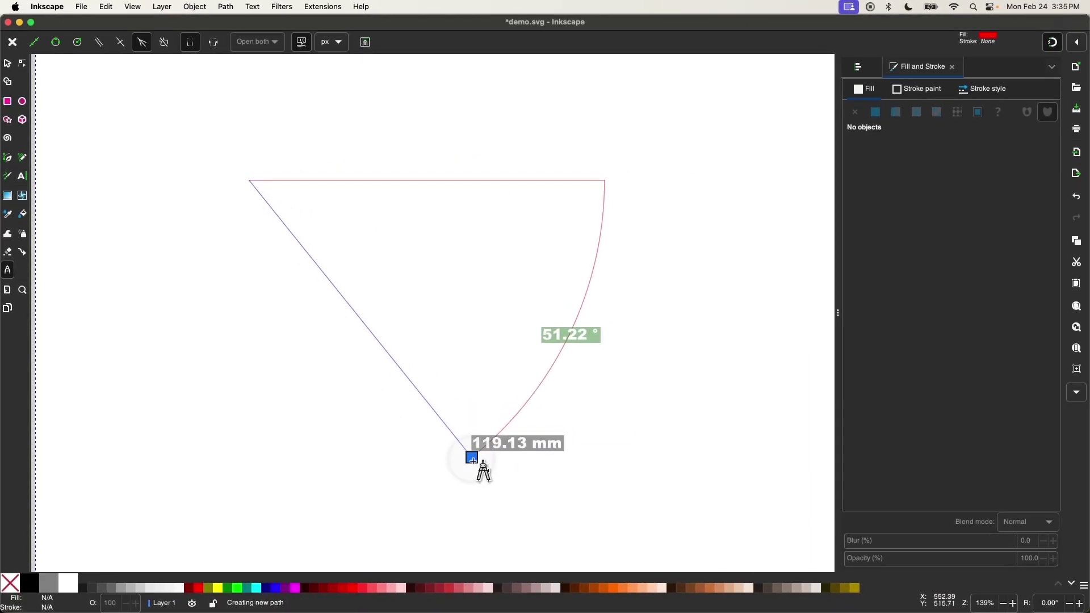
click(249, 180)
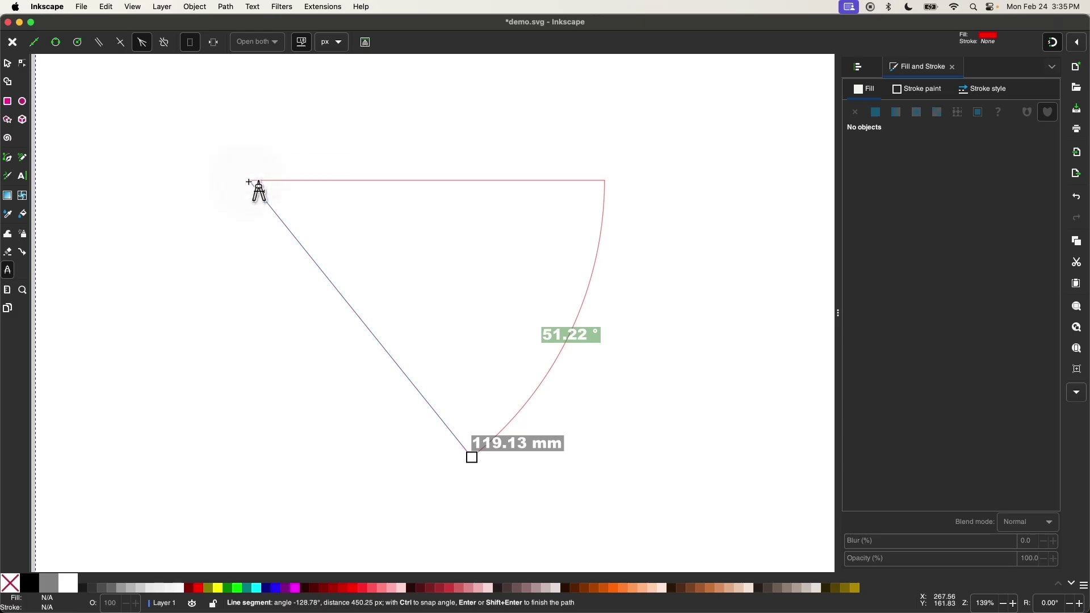
double_click(606, 180)
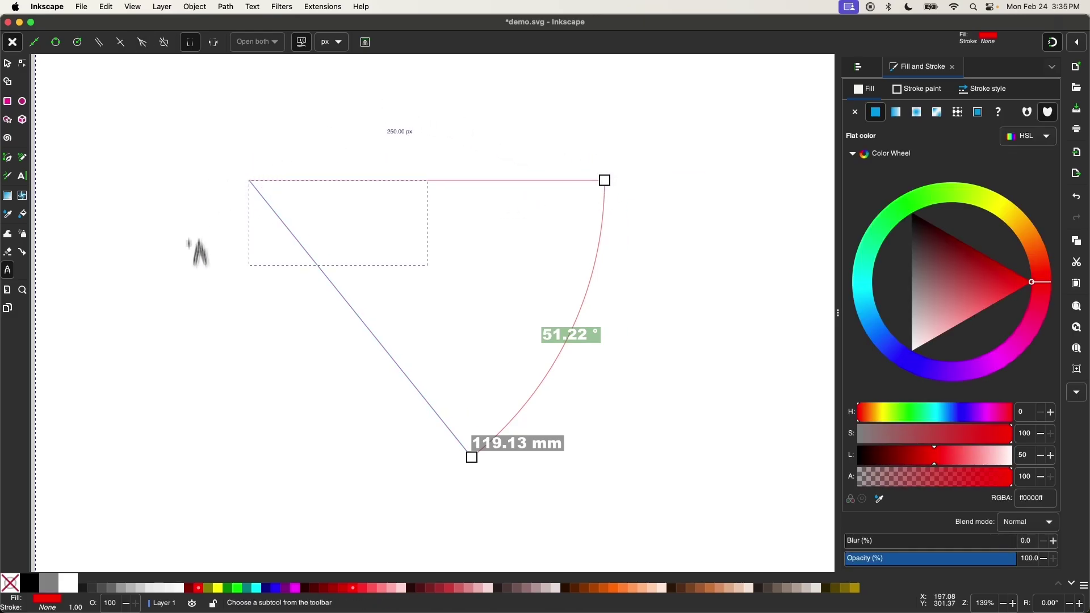
shift+click(29, 583)
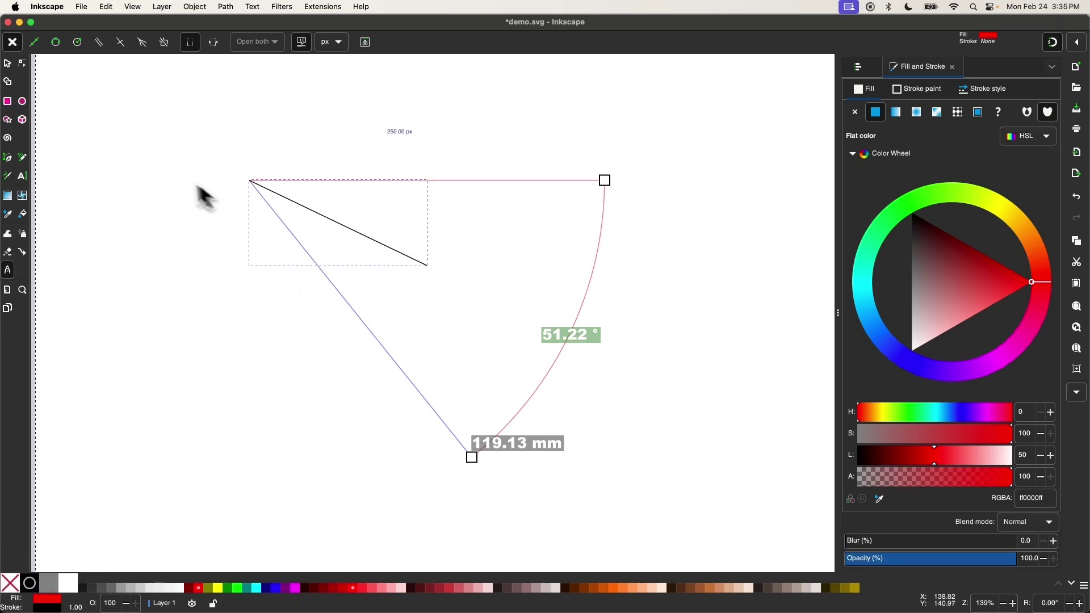
Reposition the angle bisector's vertex node and both arm end nodes to change the bisected angle.
click(23, 63)
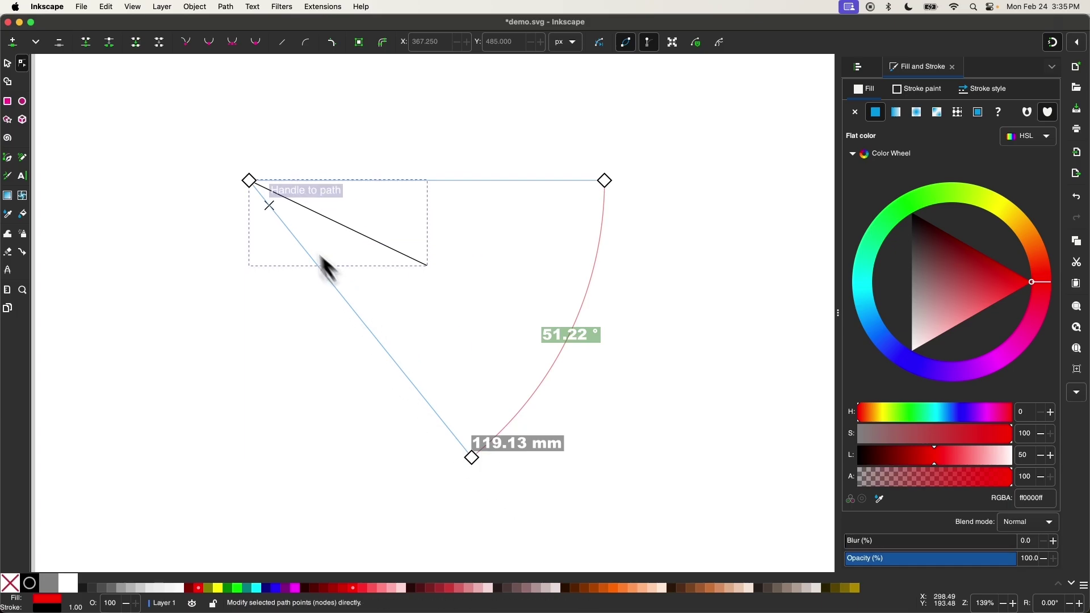
click(251, 182)
drag(258, 194, 383, 122)
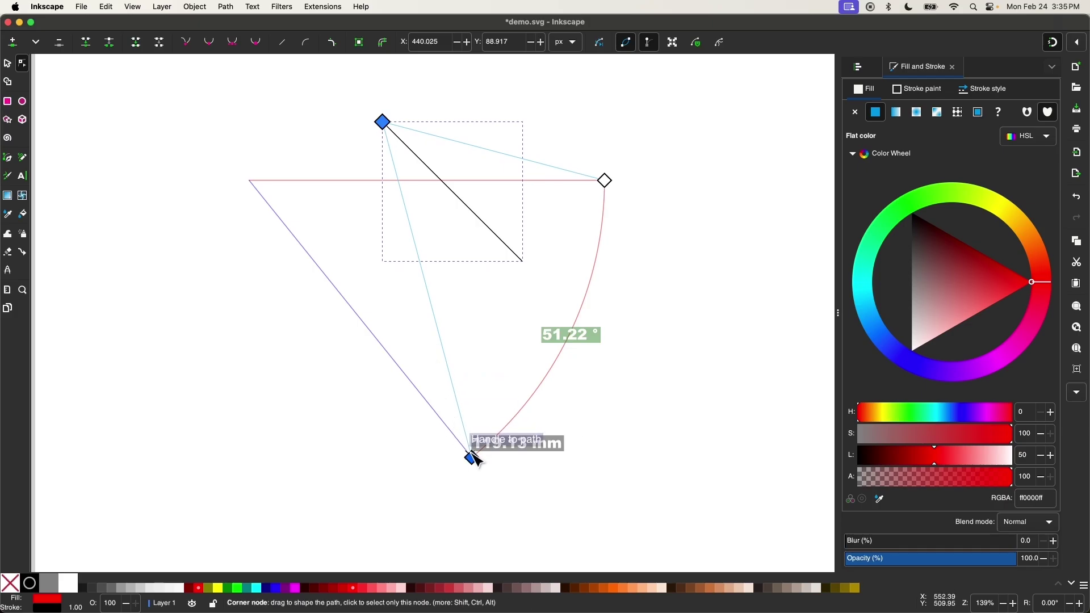
drag(472, 457, 213, 406)
drag(604, 180, 722, 144)
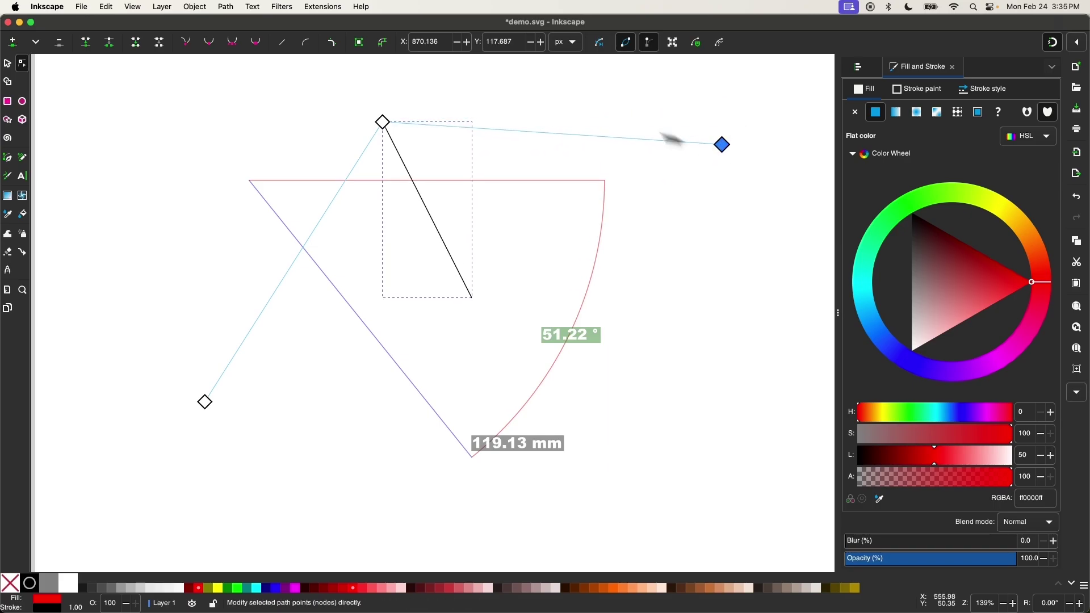
drag(392, 128, 166, 192)
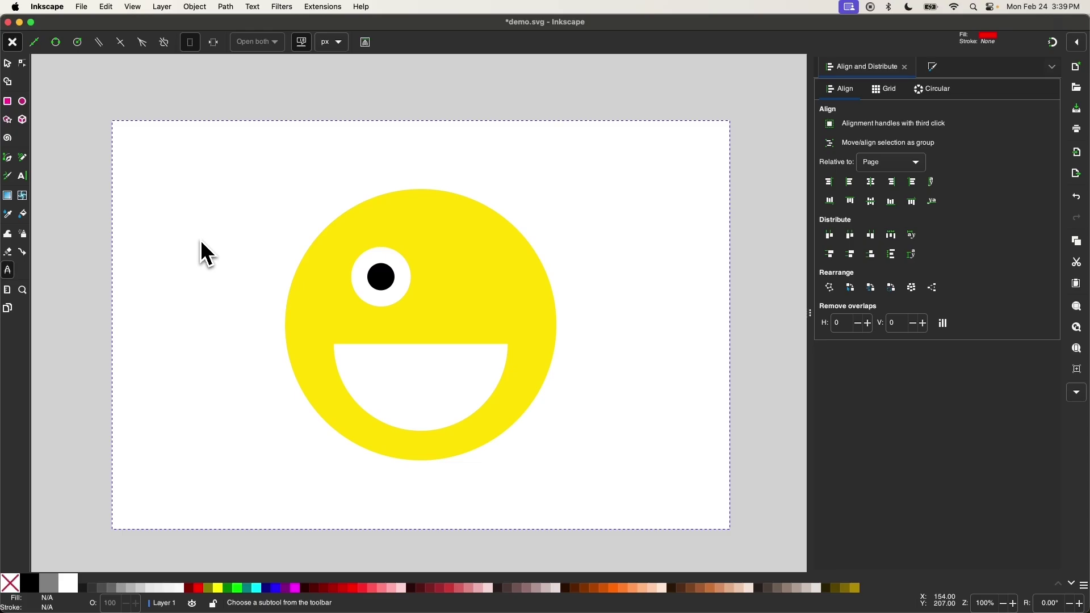
Group the smiley's white eye circle with its black pupil.
scroll(207, 254, right, 2)
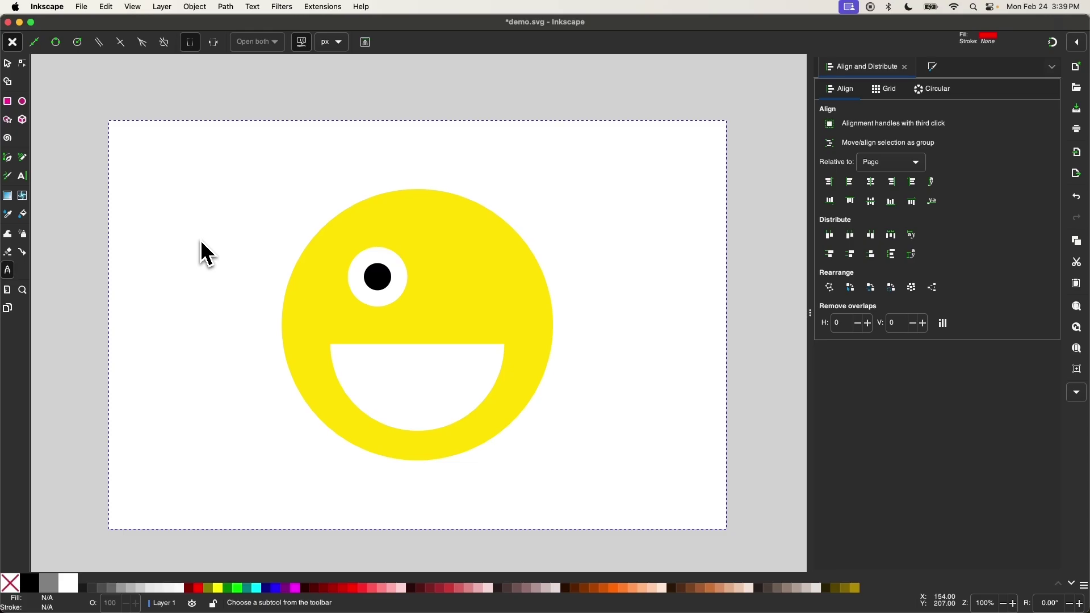
click(11, 64)
scroll(355, 312, up, 2)
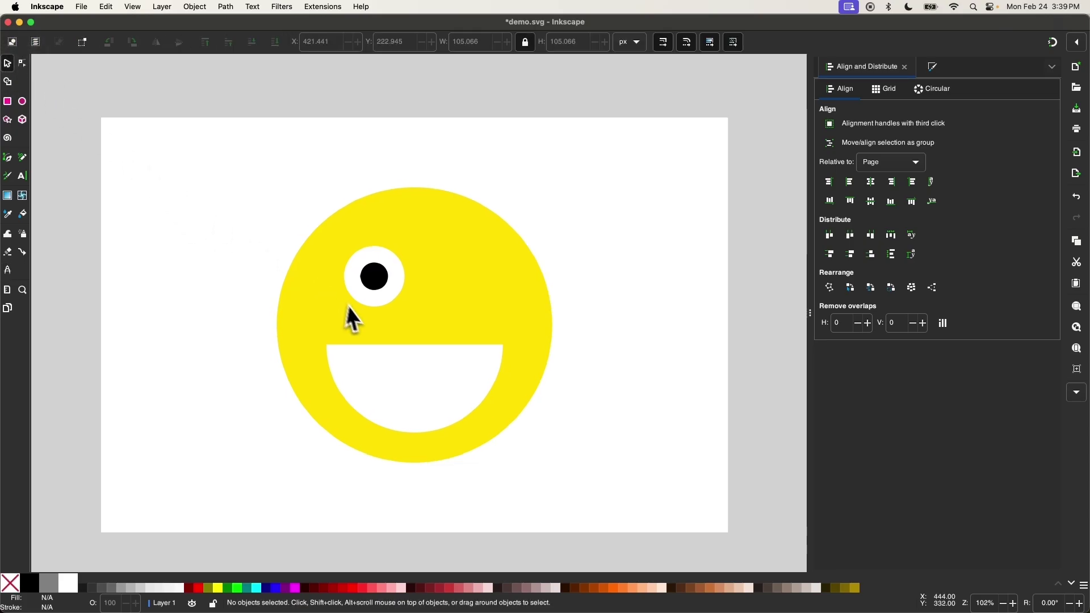
scroll(404, 378, up, 5)
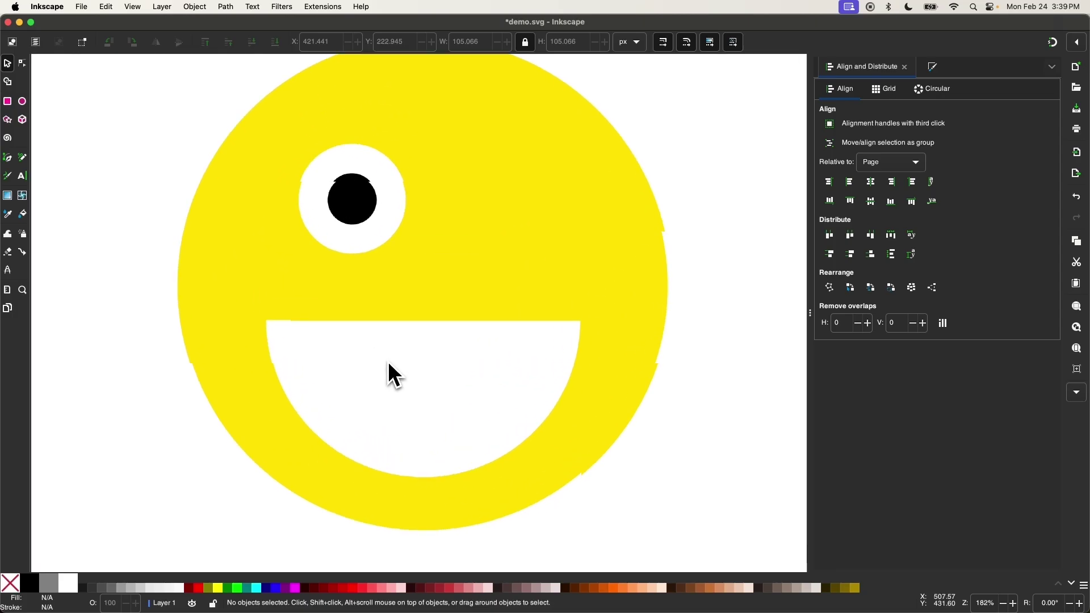
scroll(346, 232, down, 2)
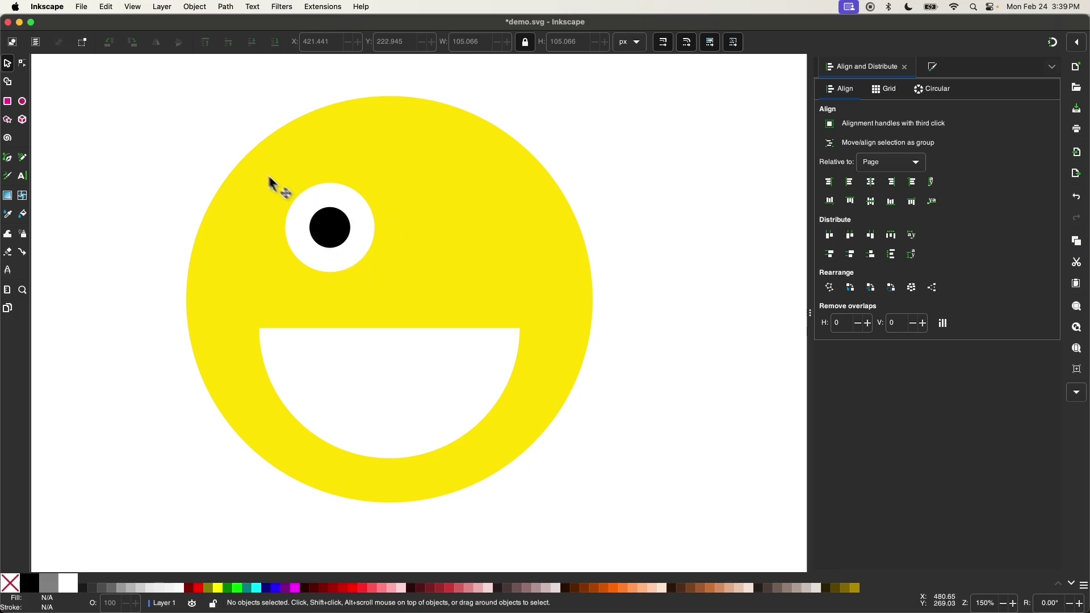
click(342, 236)
drag(235, 137, 397, 285)
click(194, 7)
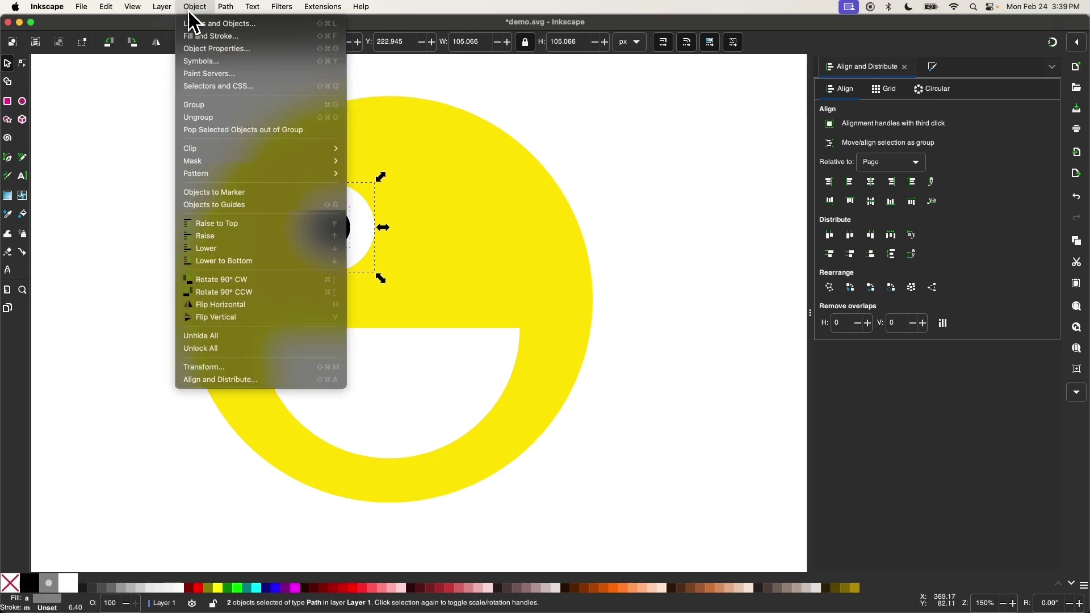
click(208, 105)
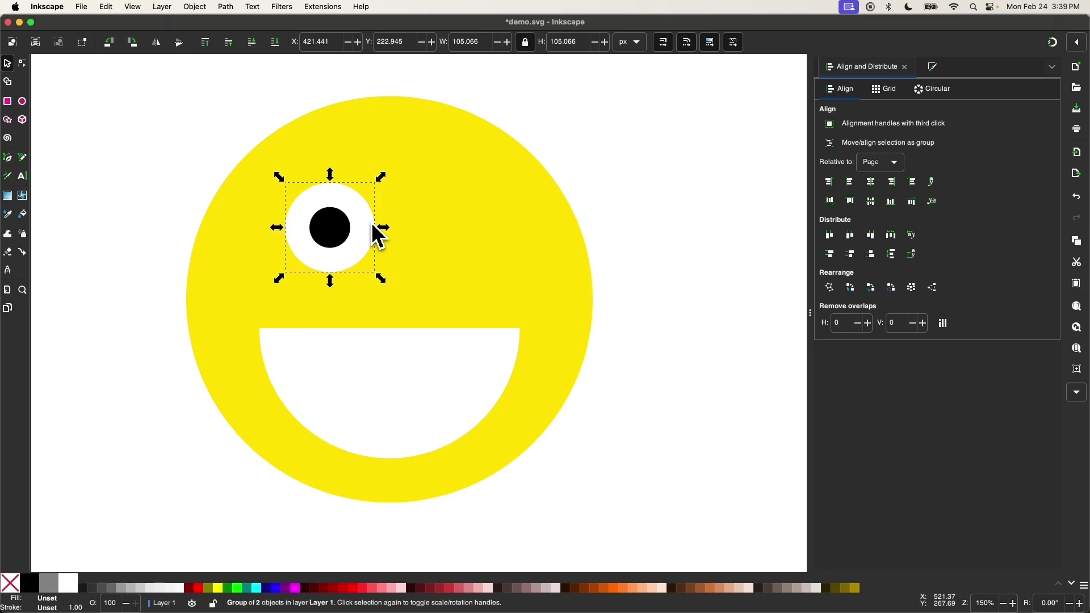
Create a mirror symmetry of the grouped eye with the geometric construction tool.
scroll(378, 236, right, 1)
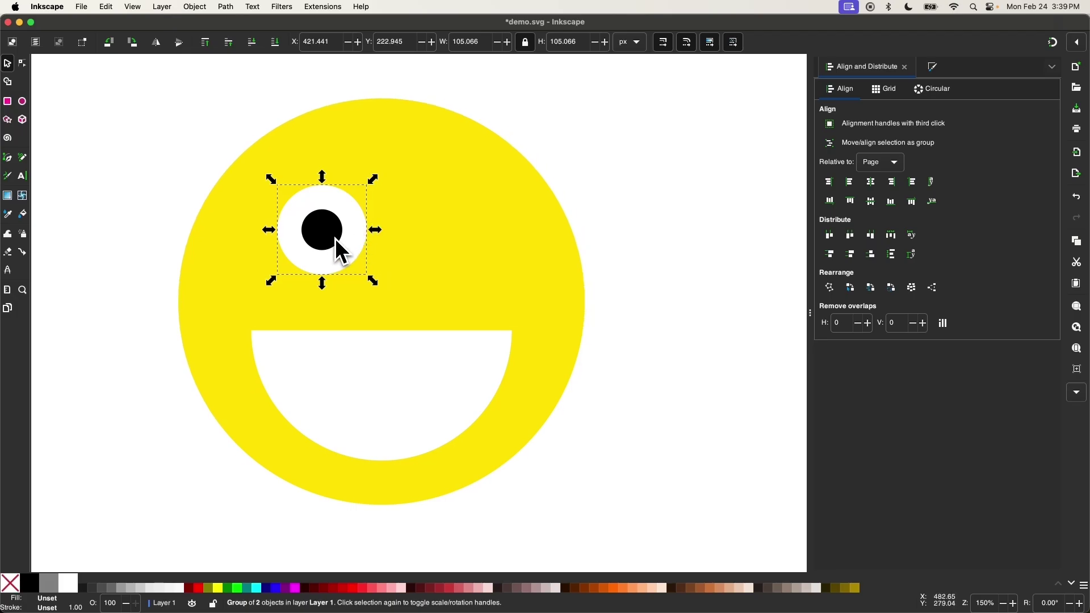
click(9, 272)
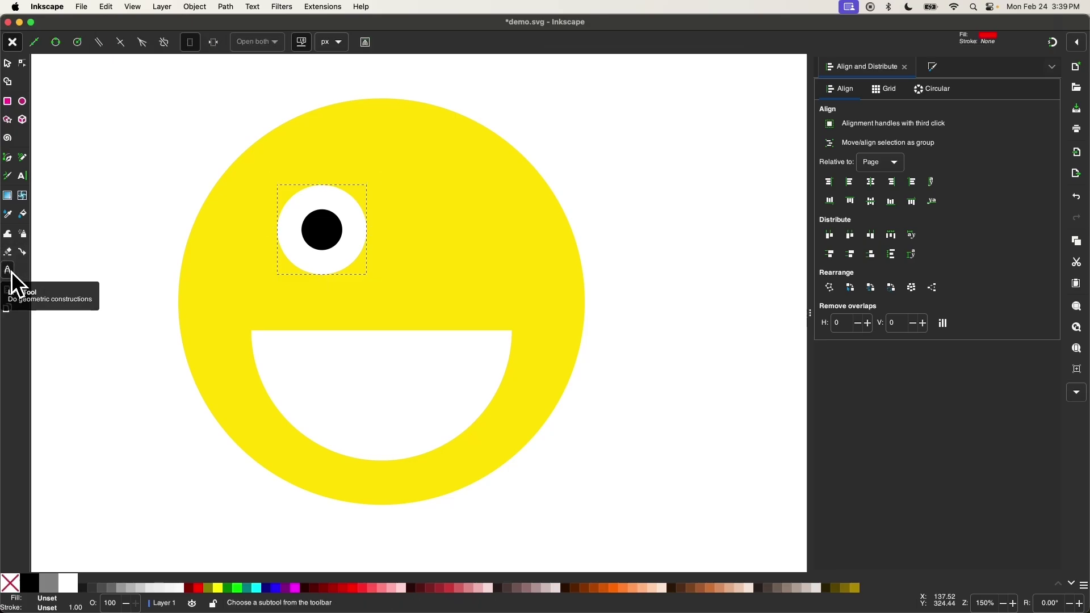
click(167, 46)
Shift the mirror line's centre node to the right to leave a gap between the two eyes.
scroll(410, 226, right, 2)
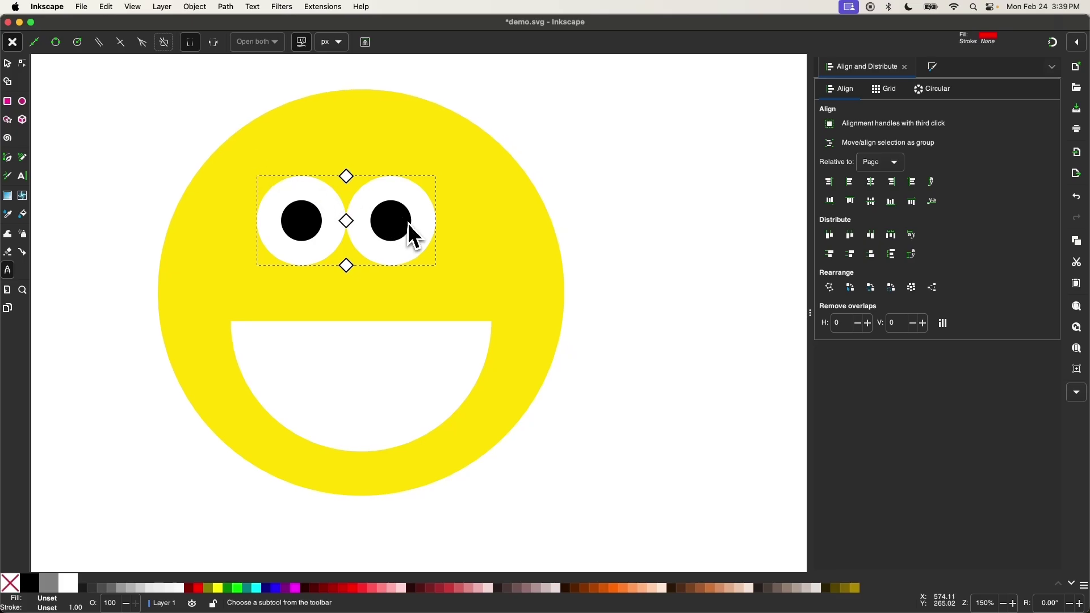
scroll(413, 233, up, 3)
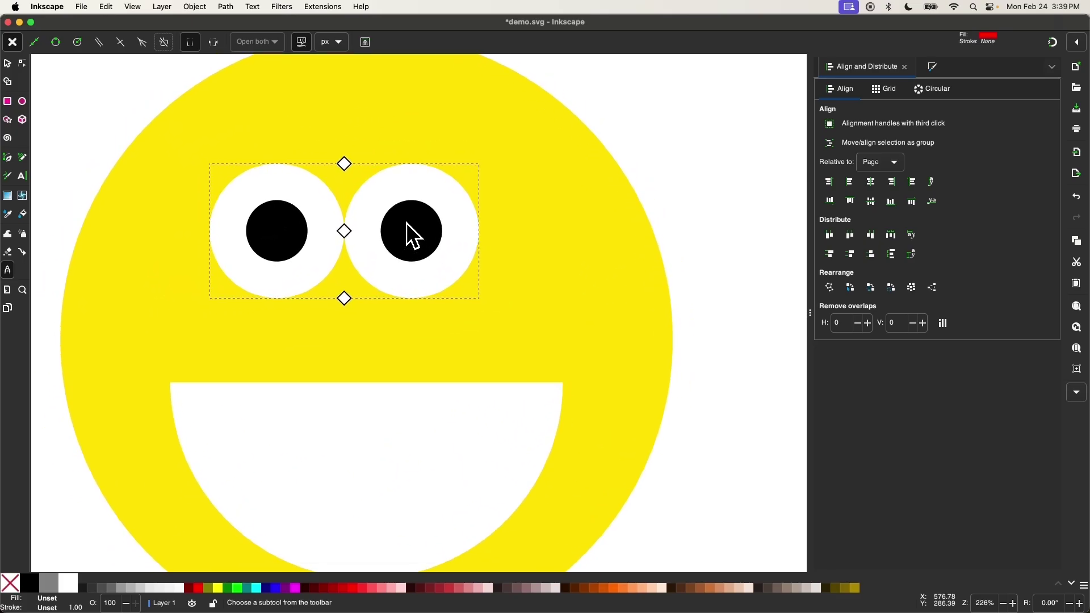
scroll(407, 223, down, 1)
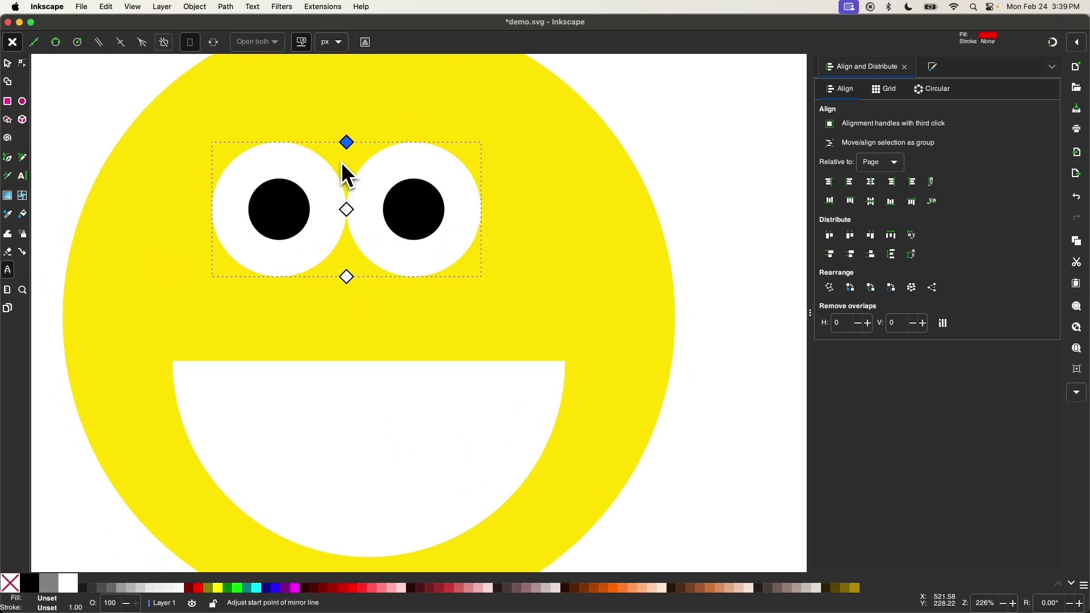
click(23, 66)
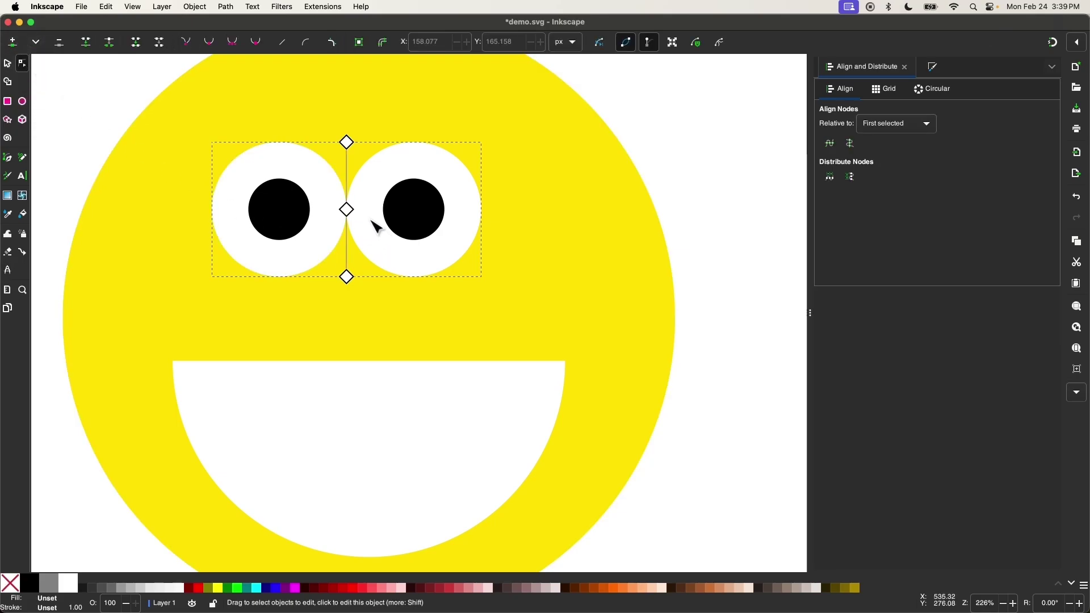
drag(350, 209, 383, 210)
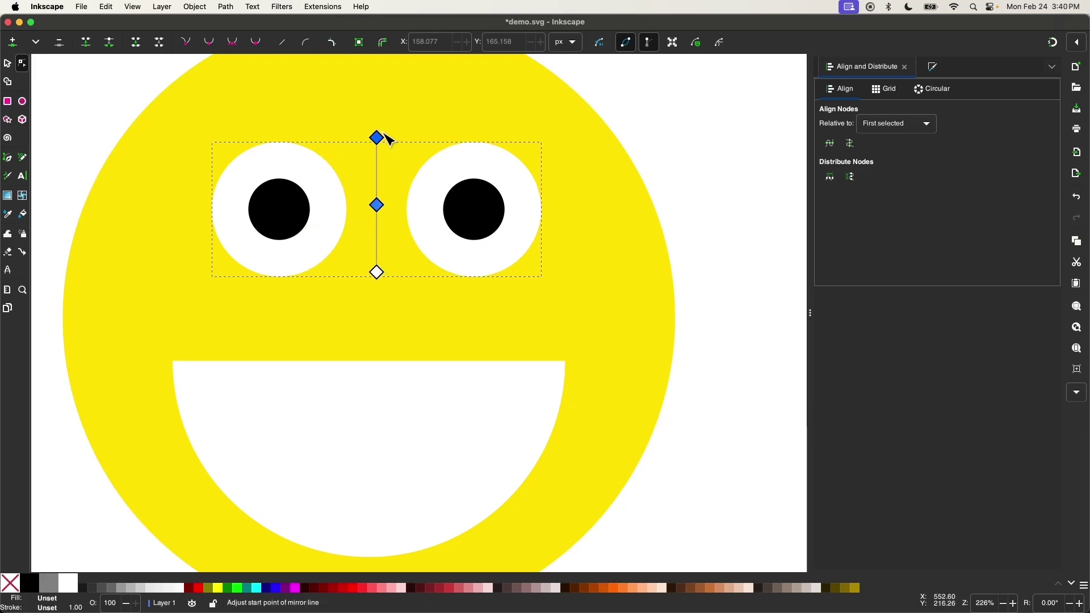
Try adjusting the mirror line's upper and lower end nodes, undoing each change.
drag(386, 136, 443, 168)
key(ctrl+z)
drag(377, 272, 377, 212)
key(ctrl+z)
Select all four nodes of the original eye's pupil and show the transformation handles for the selected nodes.
scroll(304, 190, up, 3)
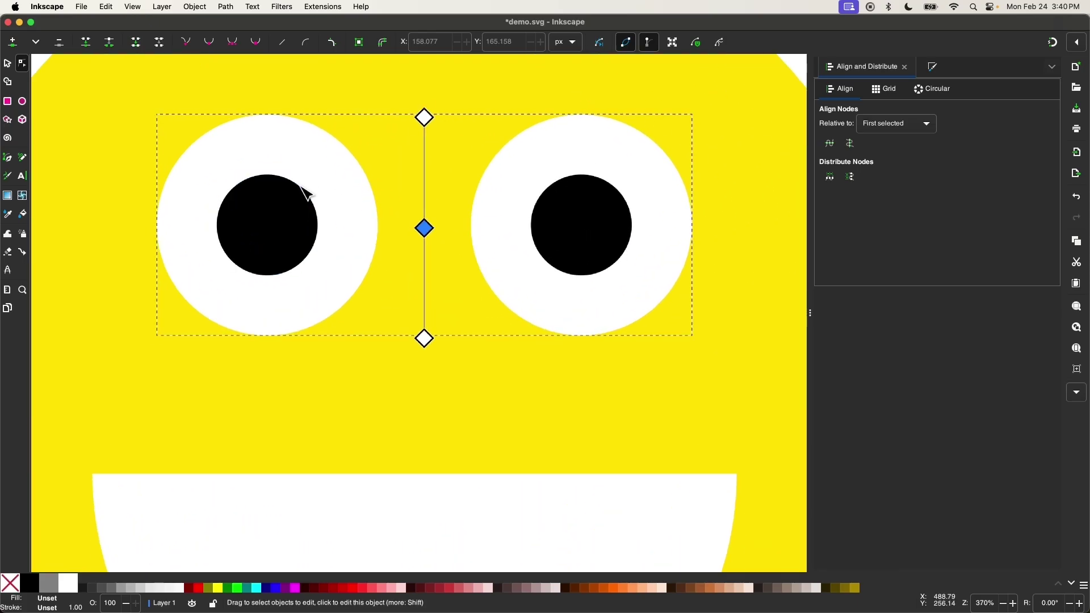
scroll(306, 194, up, 1)
scroll(305, 193, left, 1)
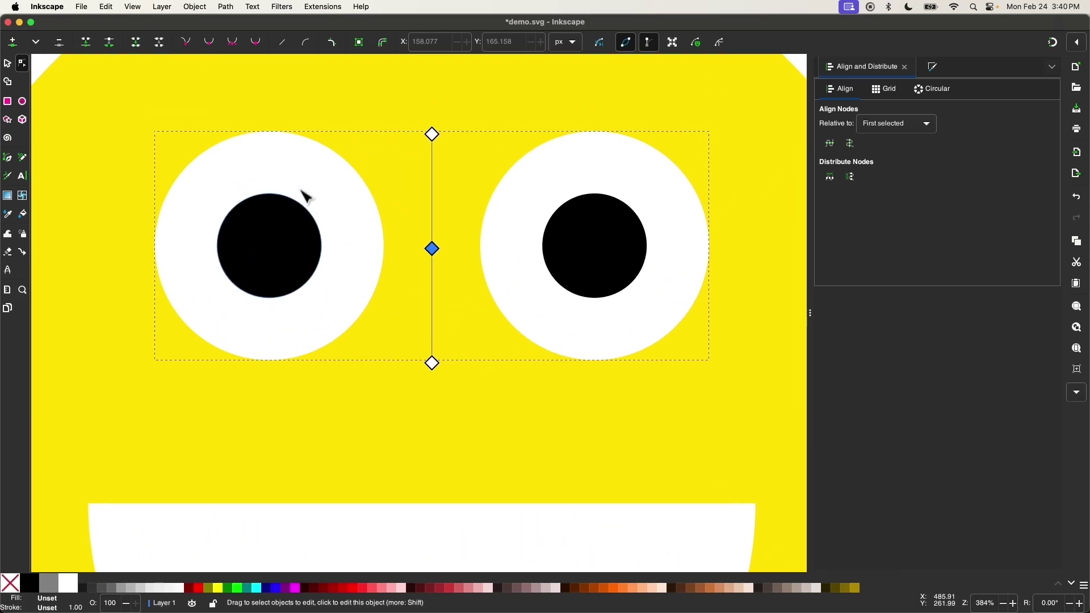
click(289, 239)
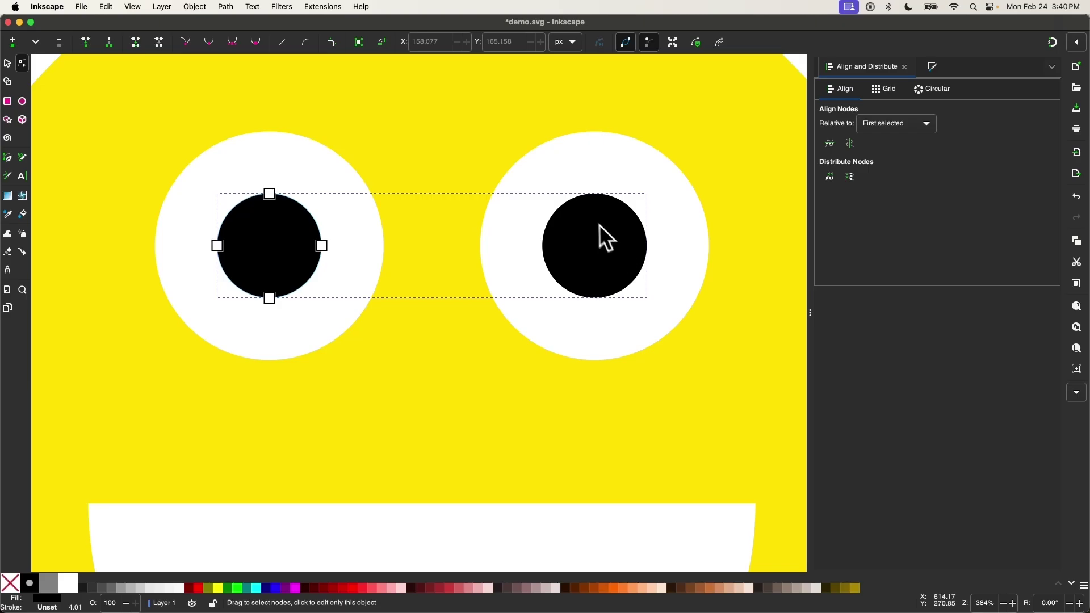
drag(359, 319, 174, 182)
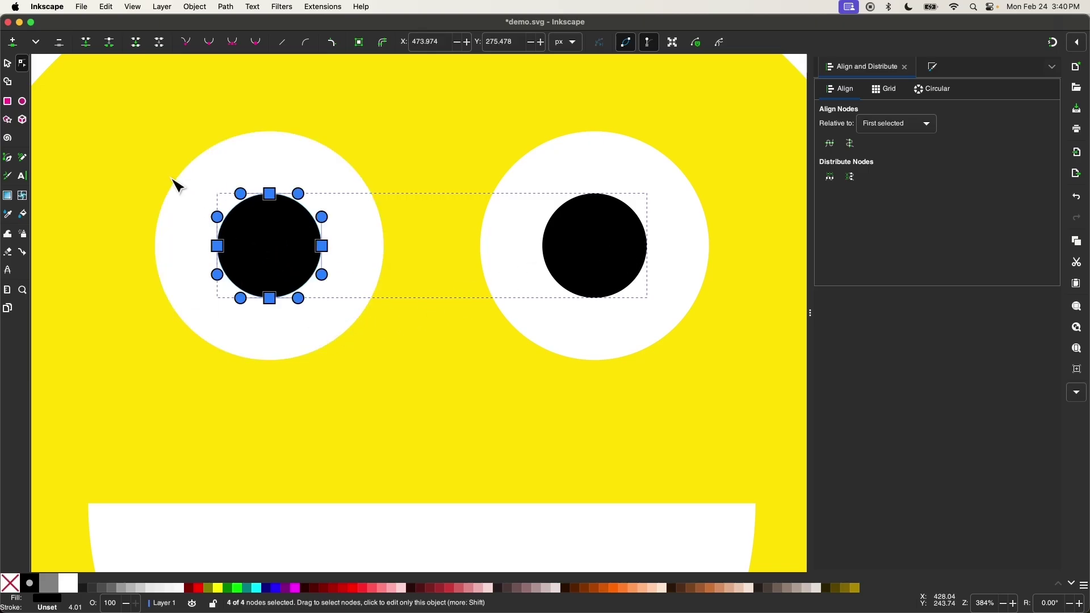
click(674, 43)
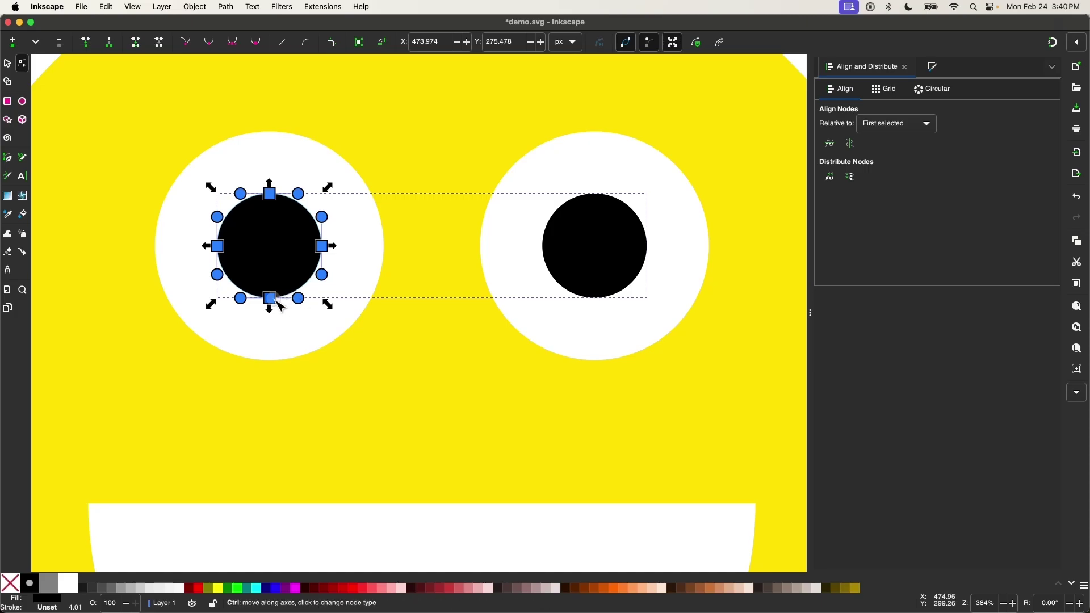
Move the original pupil straight down within its eye and scale it down uniformly from its upper handle.
drag(271, 299, 270, 337)
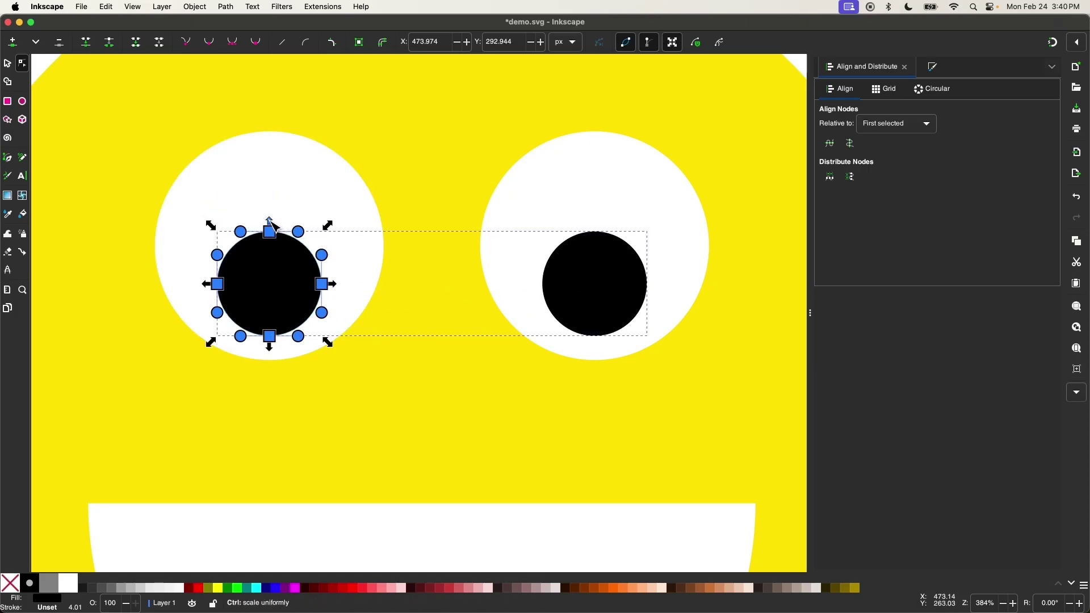
drag(272, 223, 288, 257)
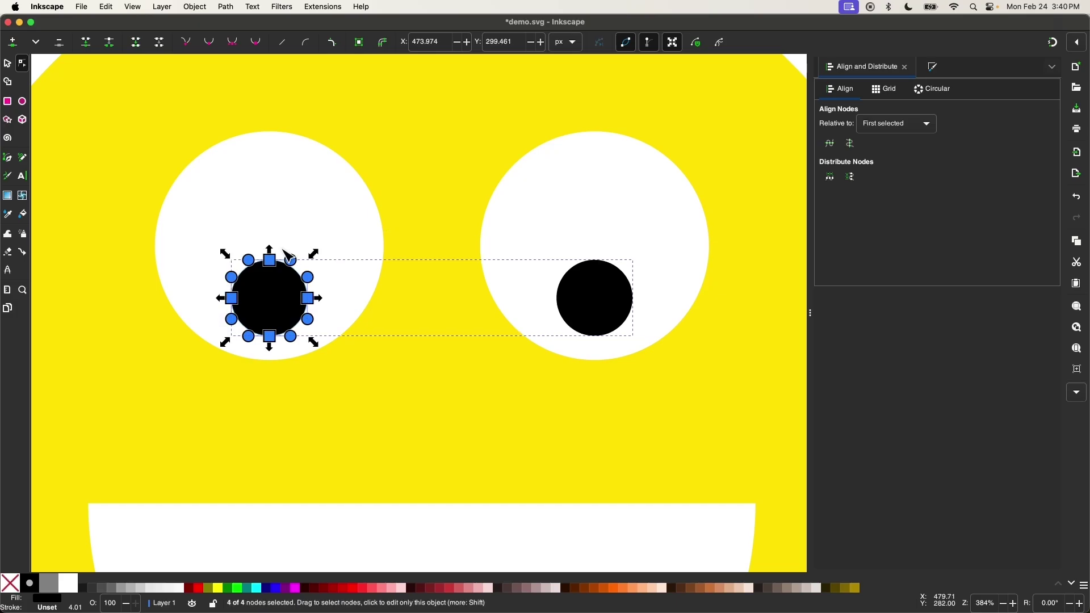
scroll(484, 370, down, 1)
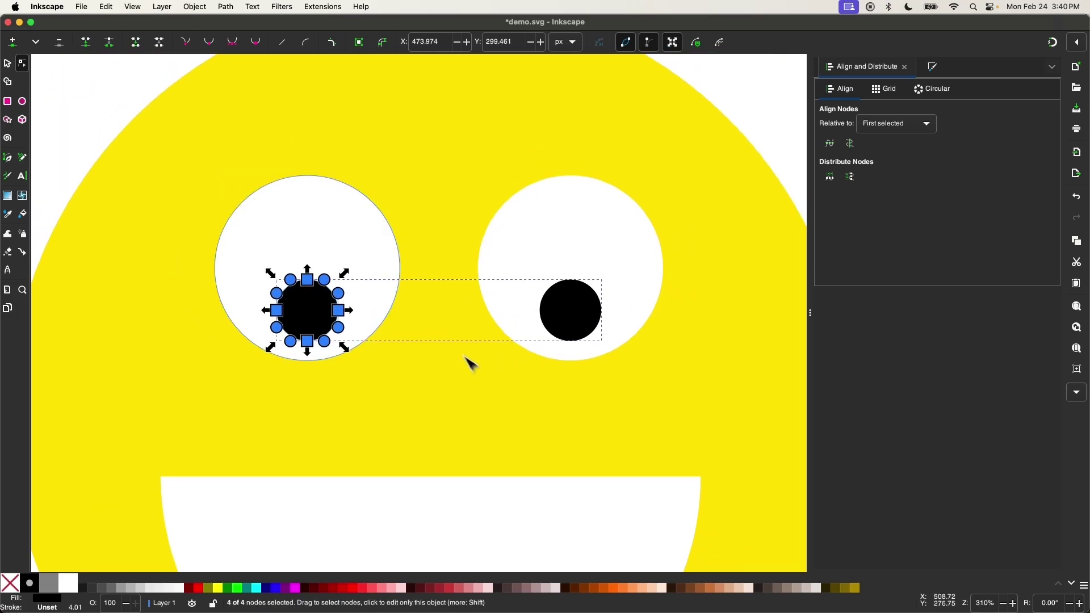
Select the original white eye's two side nodes and stretch them apart horizontally to widen it into an ellipse.
click(303, 204)
drag(134, 225, 431, 269)
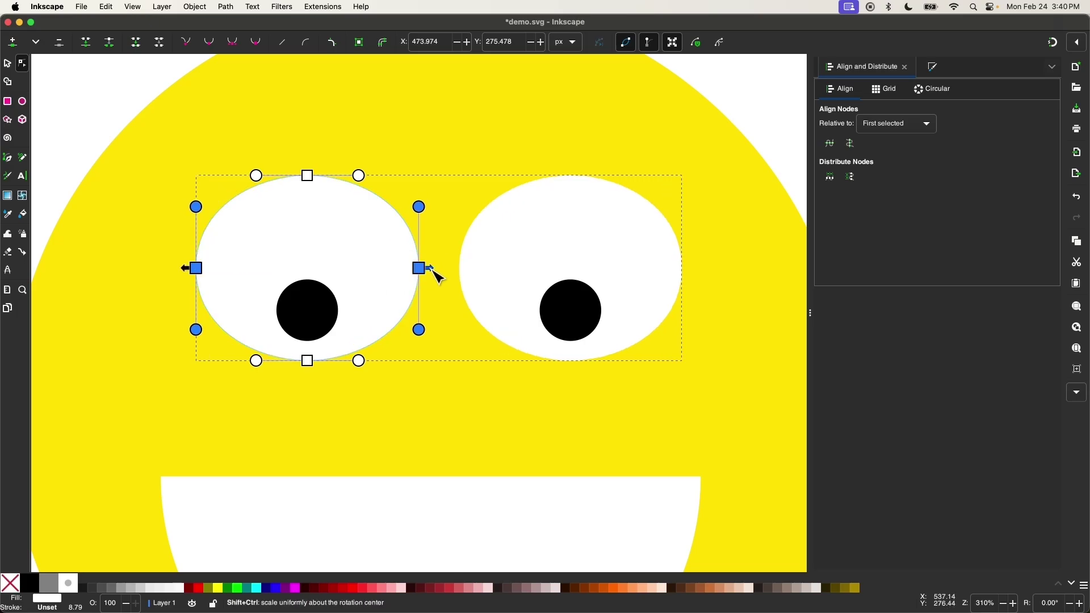
scroll(552, 251, down, 5)
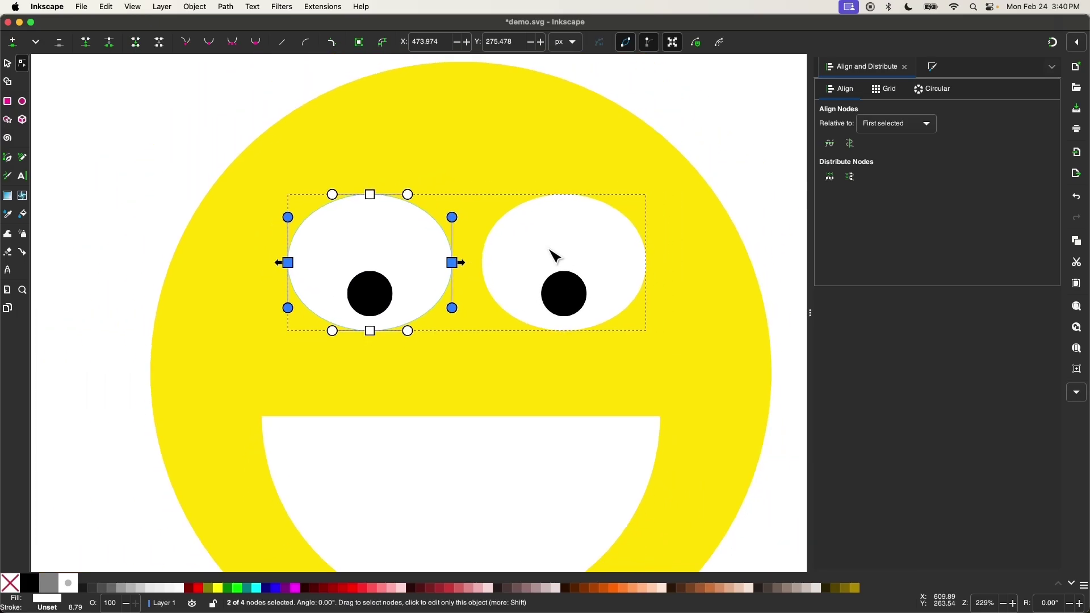
scroll(552, 256, down, 1)
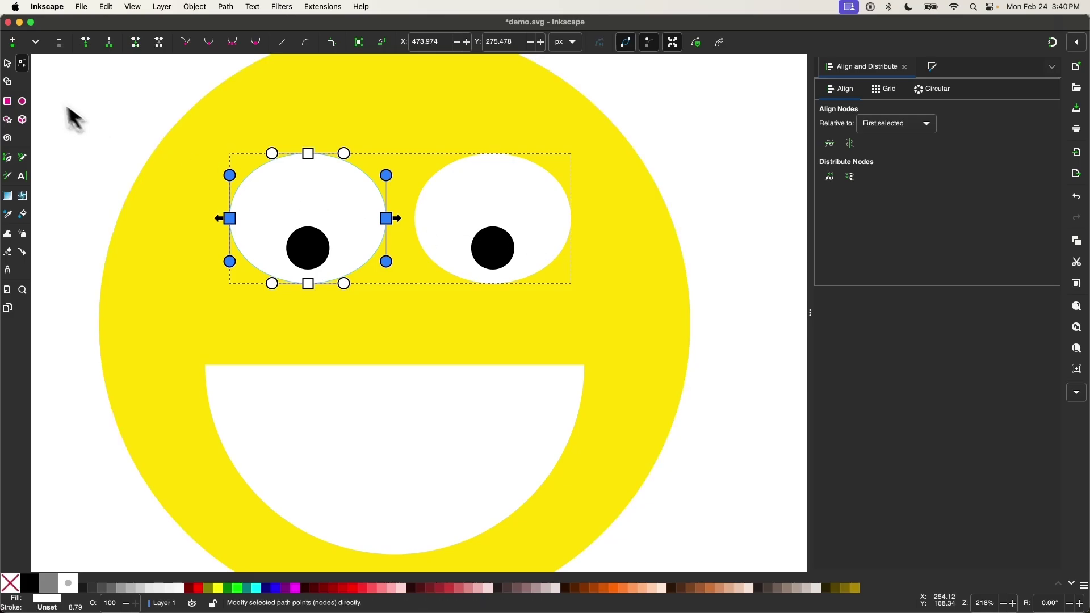
Leave node editing for the Selector tool and deselect the mirrored eyes.
click(8, 63)
scroll(437, 338, down, 3)
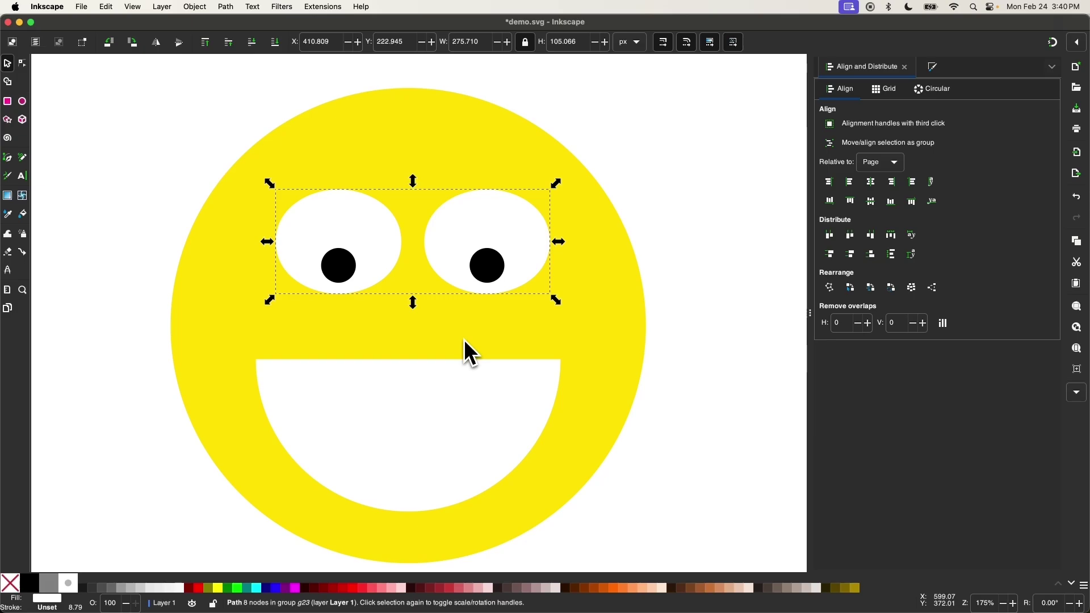
click(654, 213)
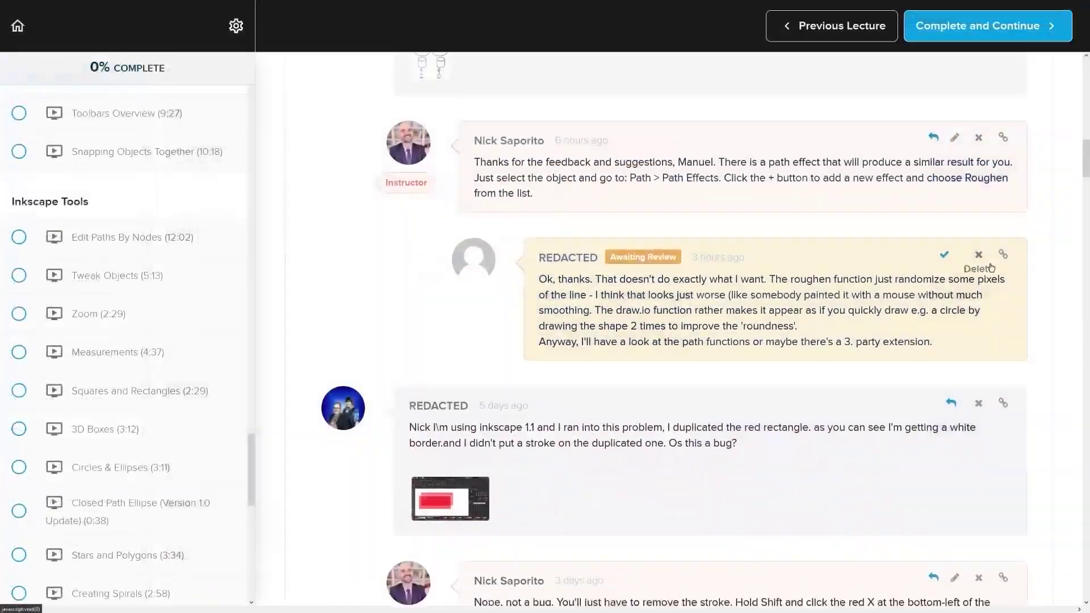
Look through the Inkscape Master Class course web page down to the enrolment link and highlight the link's text.
scroll(1011, 259, down, 5)
scroll(1015, 261, down, 10)
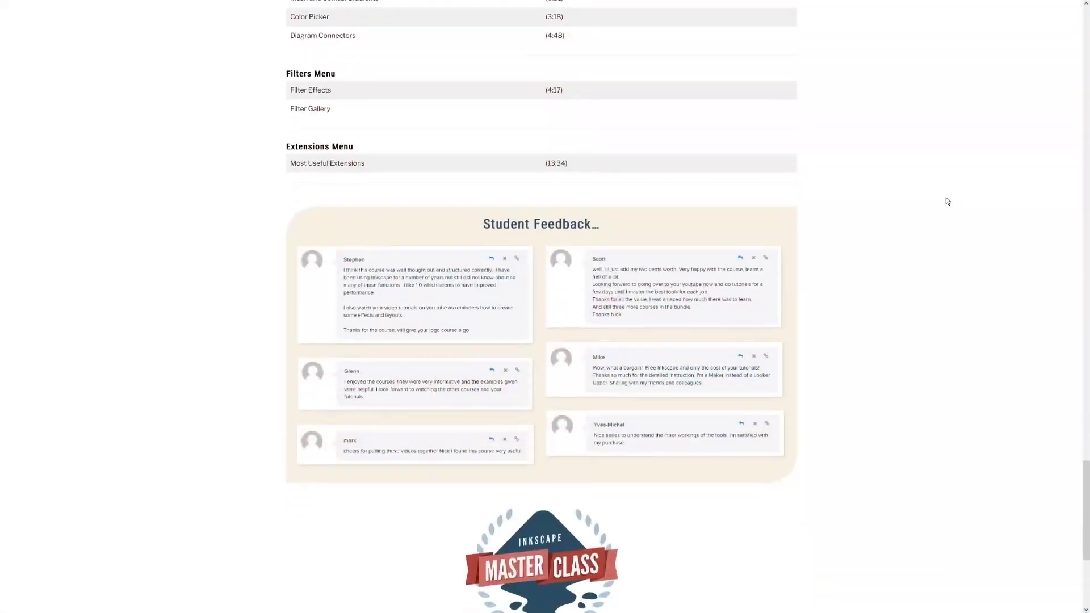
scroll(947, 201, down, 5)
scroll(947, 203, down, 1)
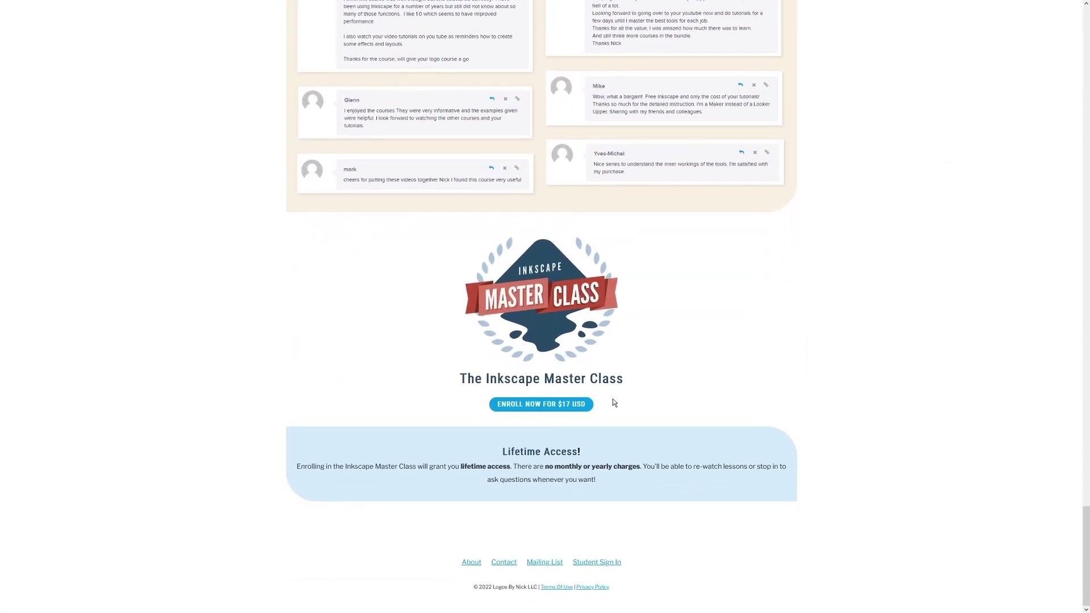
drag(612, 402, 464, 423)
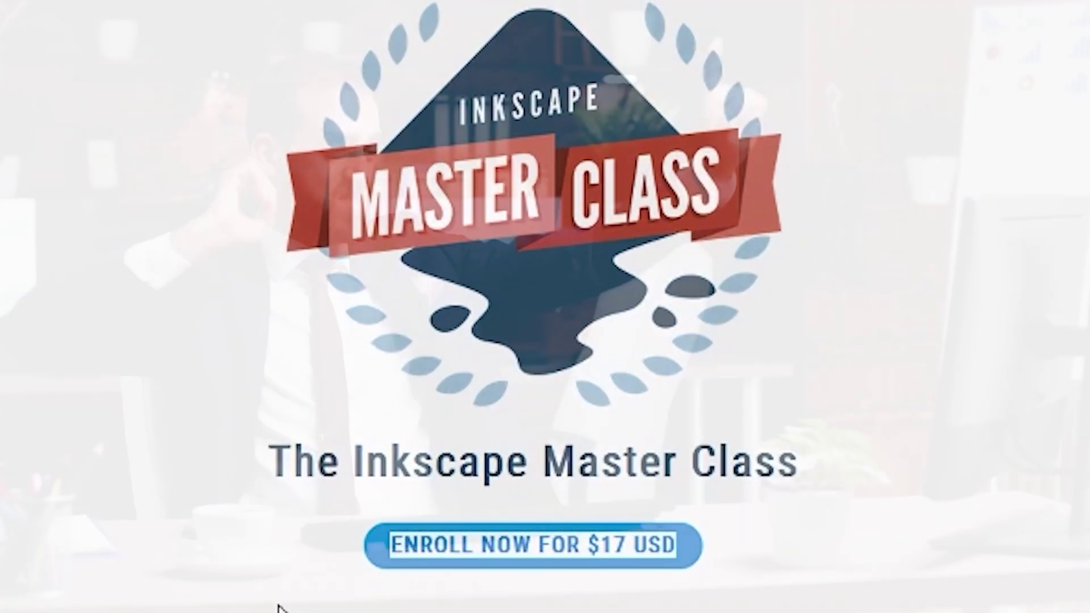